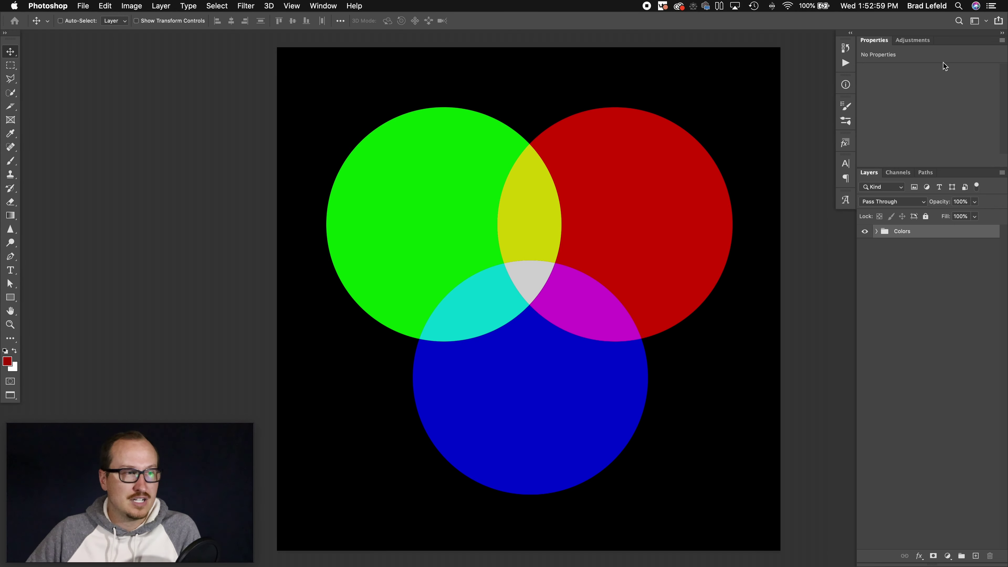
- Add a Selective Color adjustment layer above the Colors group, set its method to Relative, and review its colour ranges
{"action": "left_click", "coordinate": [919, 43]}
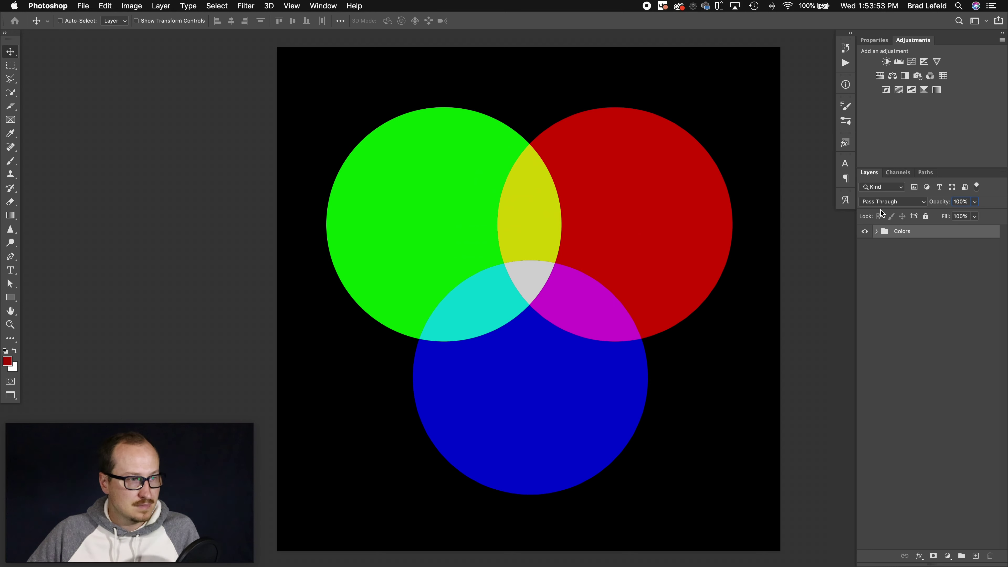
{"action": "left_click", "coordinate": [924, 89]}
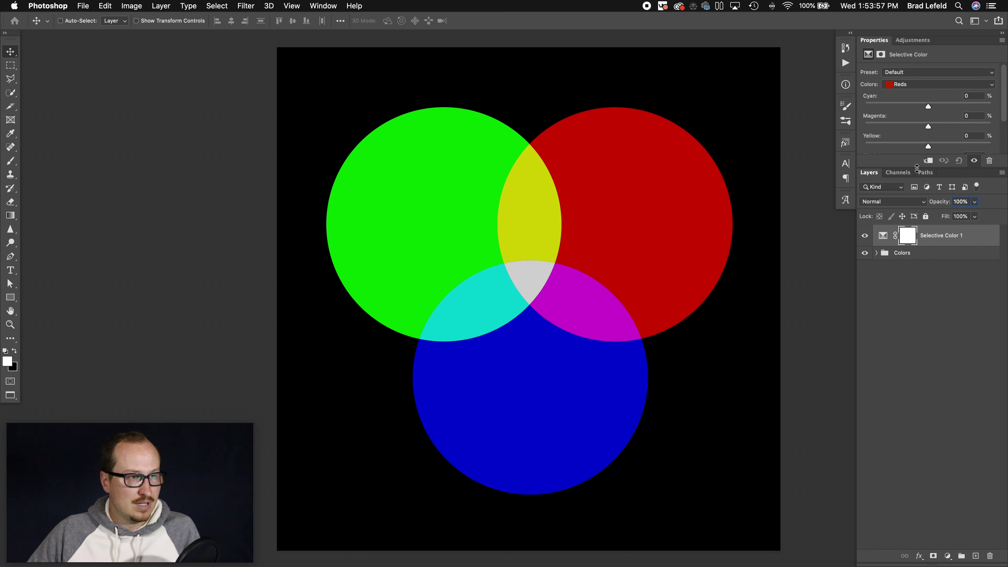
{"action": "left_click_drag", "start_coordinate": [918, 169], "coordinate": [918, 221]}
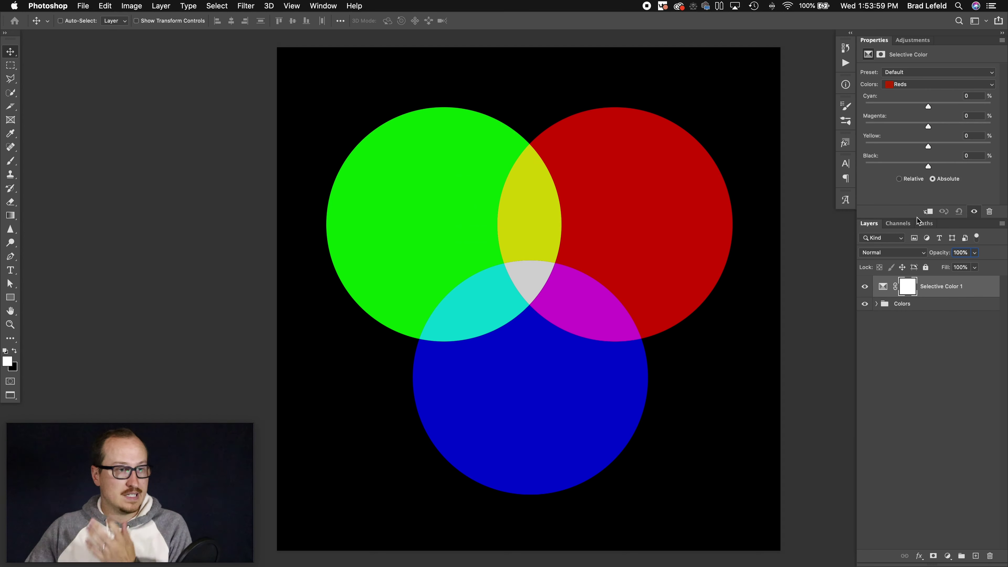
{"action": "left_click", "coordinate": [899, 179]}
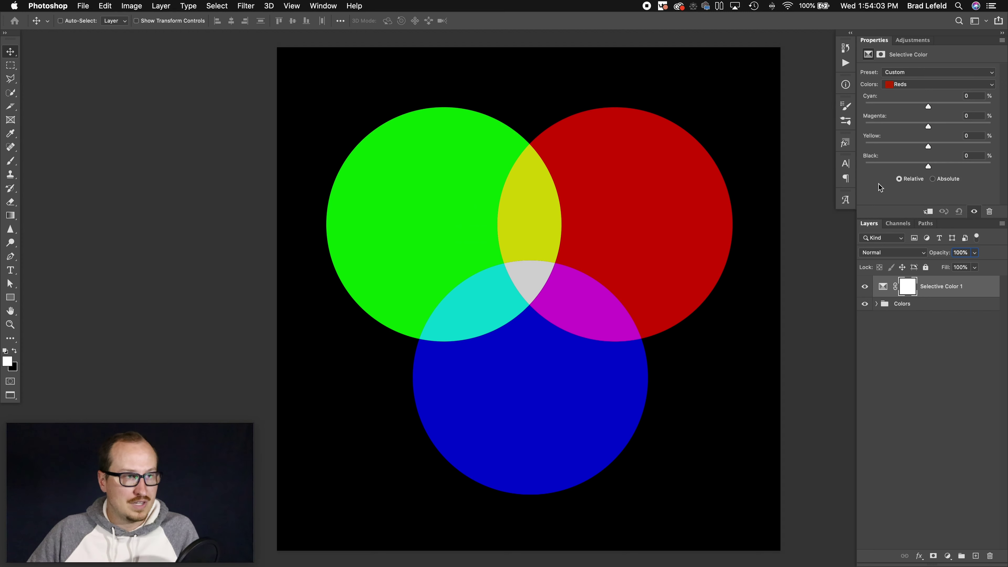
{"action": "left_click", "coordinate": [897, 87]}
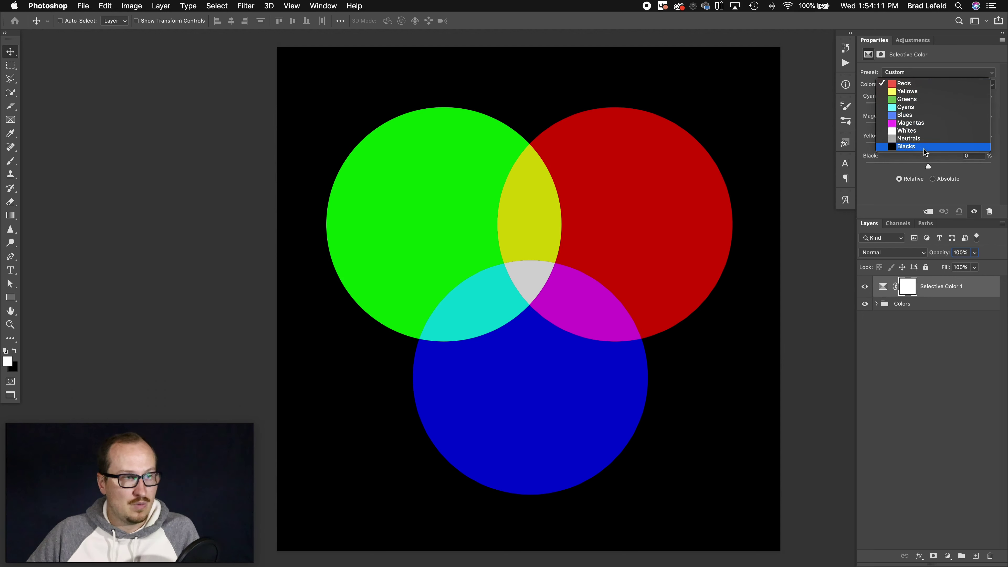
{"action": "left_click", "coordinate": [938, 349]}
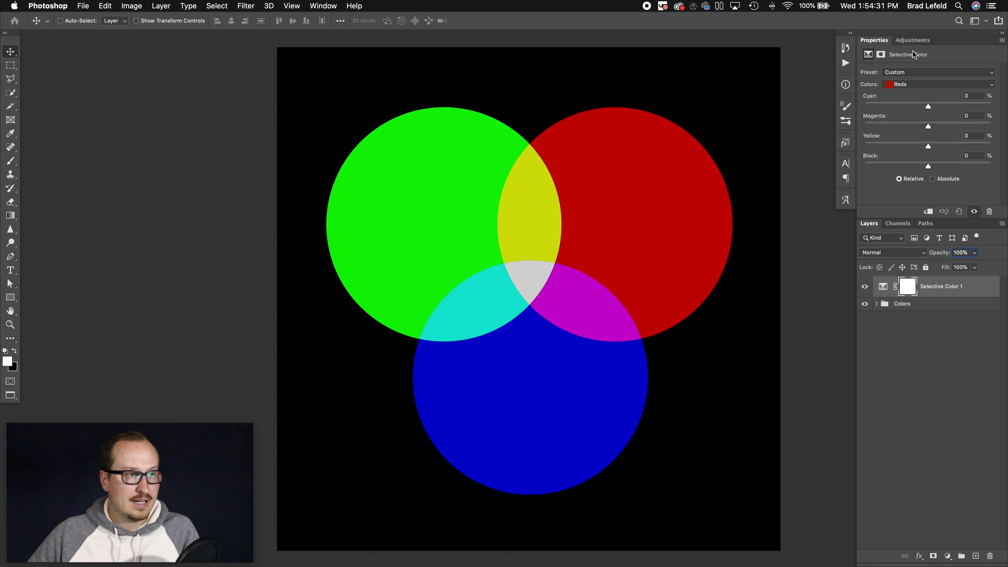
- Try shifting the vibrance and saturation on a new Vibrance adjustment layer, and delete that layer
{"action": "left_click", "coordinate": [912, 41]}
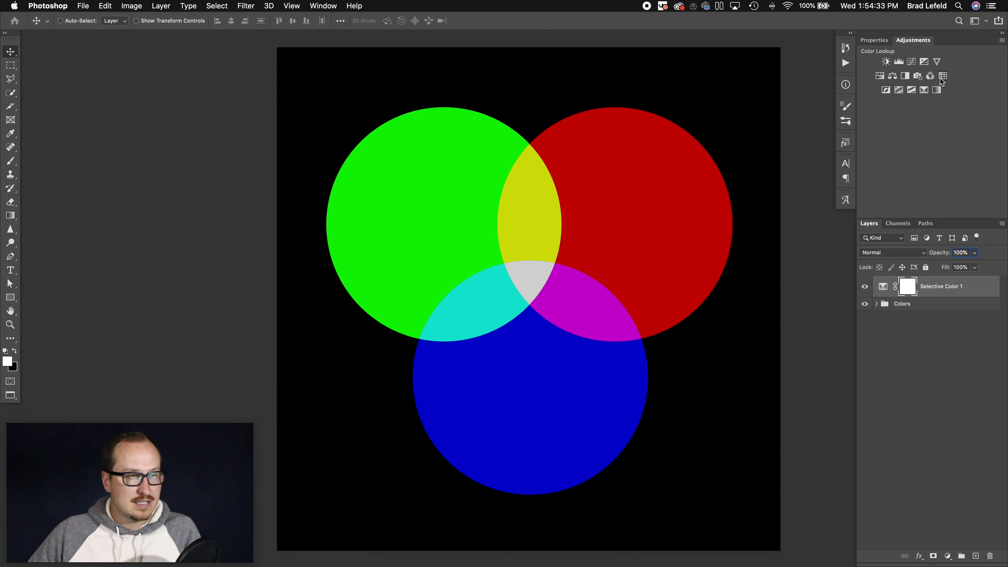
{"action": "left_click", "coordinate": [935, 65]}
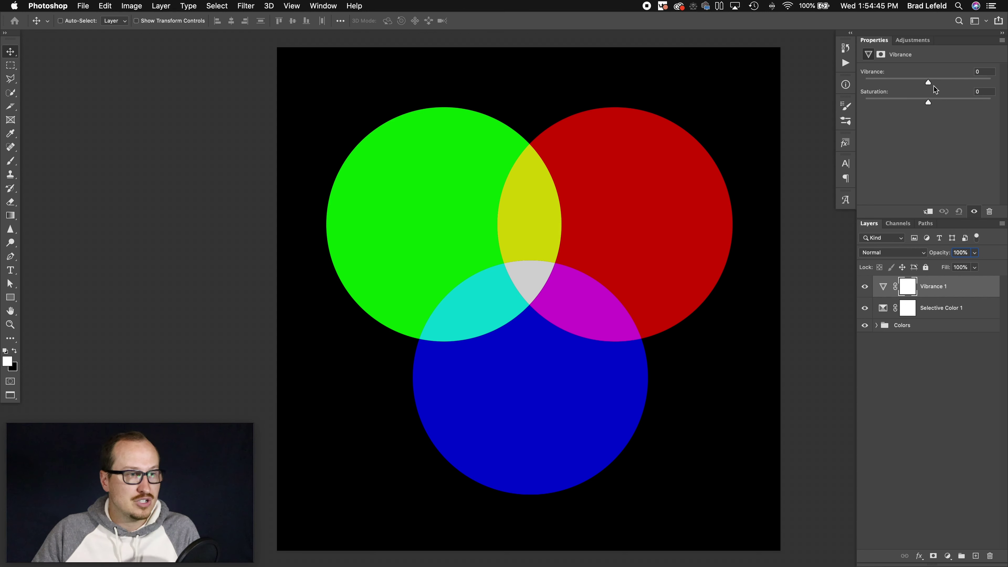
{"action": "left_click_drag", "start_coordinate": [928, 82], "coordinate": [899, 82]}
{"action": "left_click_drag", "start_coordinate": [928, 103], "coordinate": [962, 81]}
{"action": "key", "text": "BackSpace"}
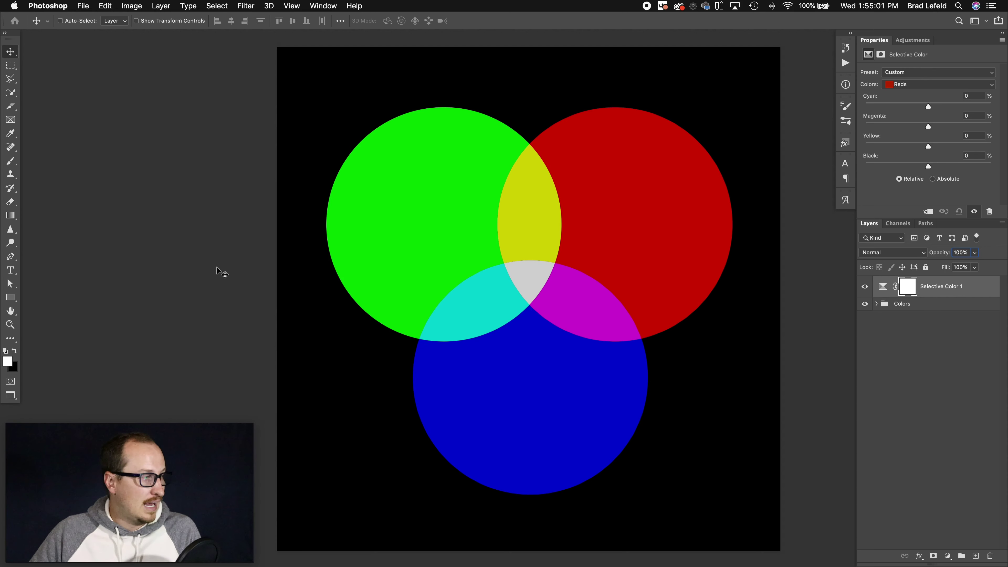
- With the Colors group selected, sample the red circle using the Eyedropper and inspect its values in the foreground Color Picker
{"action": "key", "text": "i"}
{"action": "left_click", "coordinate": [648, 220]}
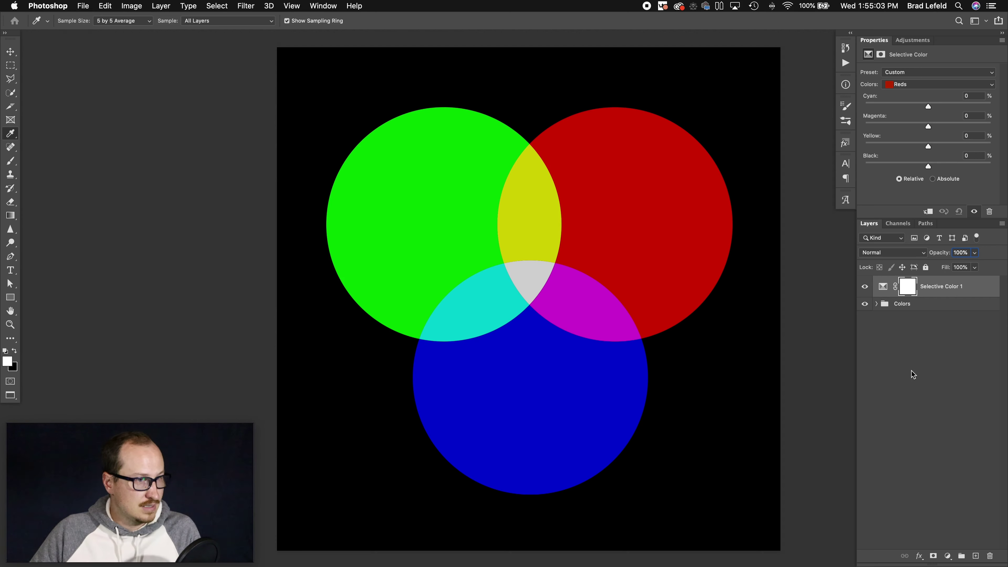
{"action": "left_click", "coordinate": [901, 304]}
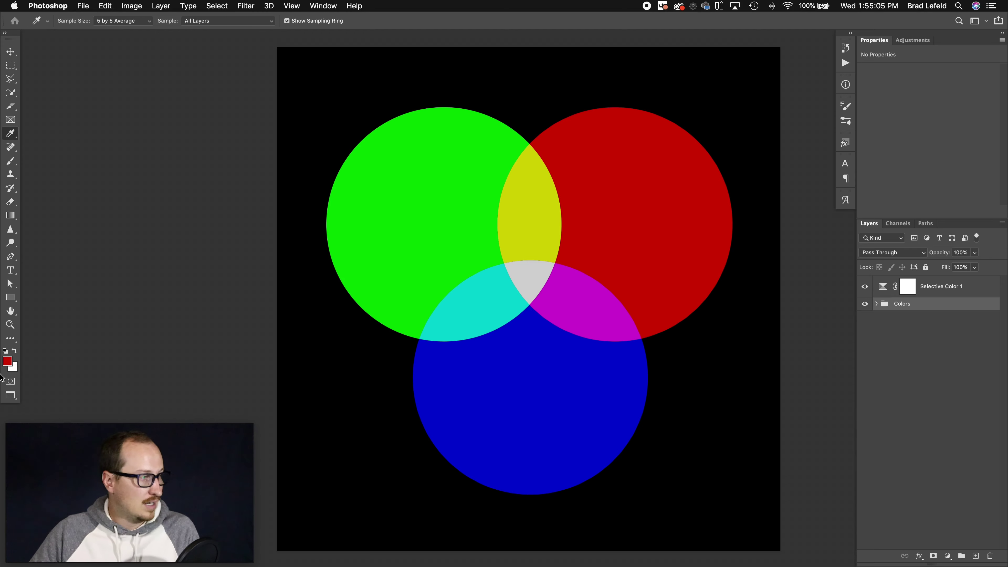
{"action": "left_click", "coordinate": [10, 359]}
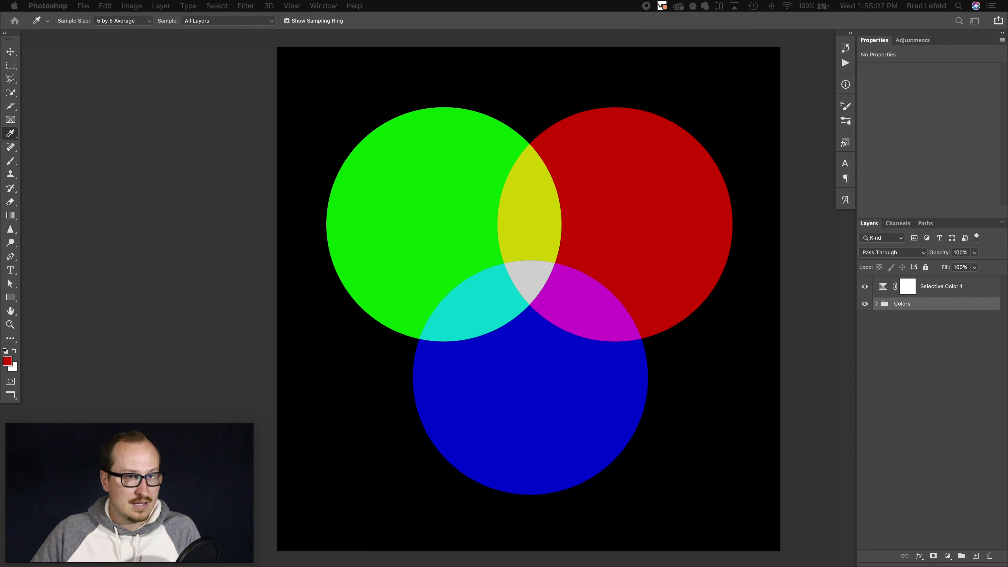
{"action": "left_click_drag", "start_coordinate": [228, 148], "coordinate": [192, 151]}
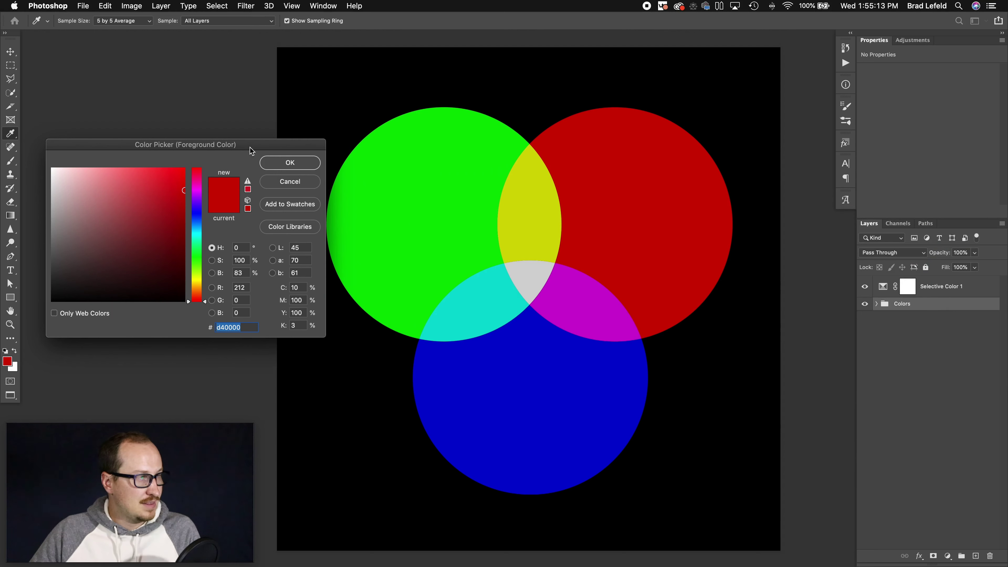
{"action": "left_click_drag", "start_coordinate": [249, 148], "coordinate": [230, 159]}
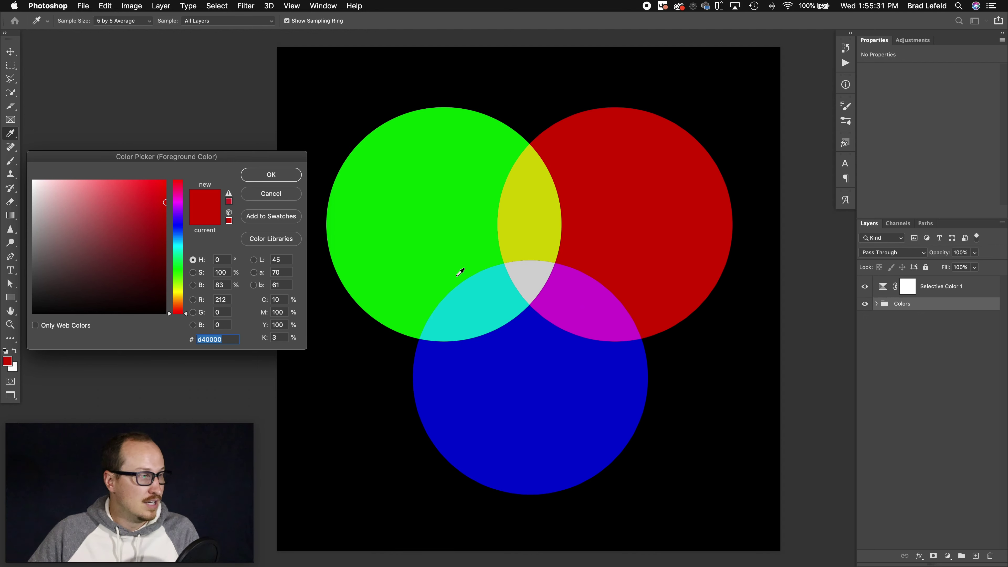
- Try cyan values of 50, 10 and 0% on the sampled red in the Color Picker and cancel the changes
{"action": "left_click", "coordinate": [283, 300]}
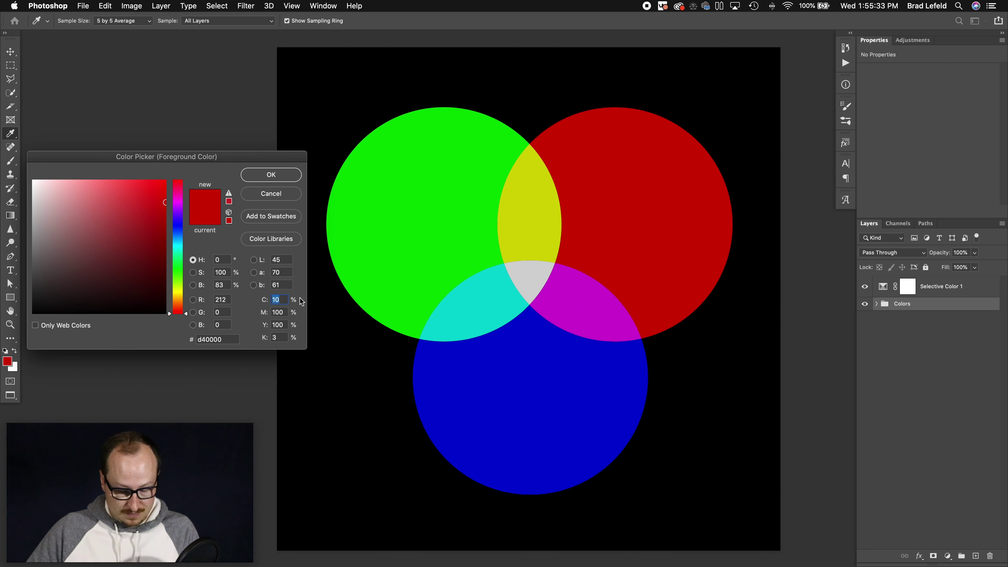
{"action": "type", "text": "50"}
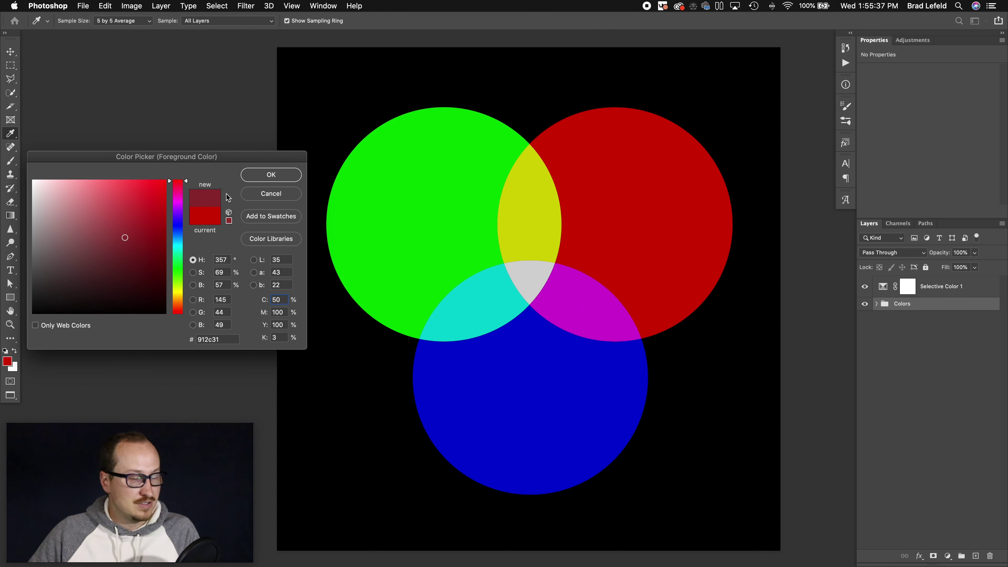
{"action": "key", "text": "BackSpace"}
{"action": "key", "text": "BackSpace"}
{"action": "type", "text": "10"}
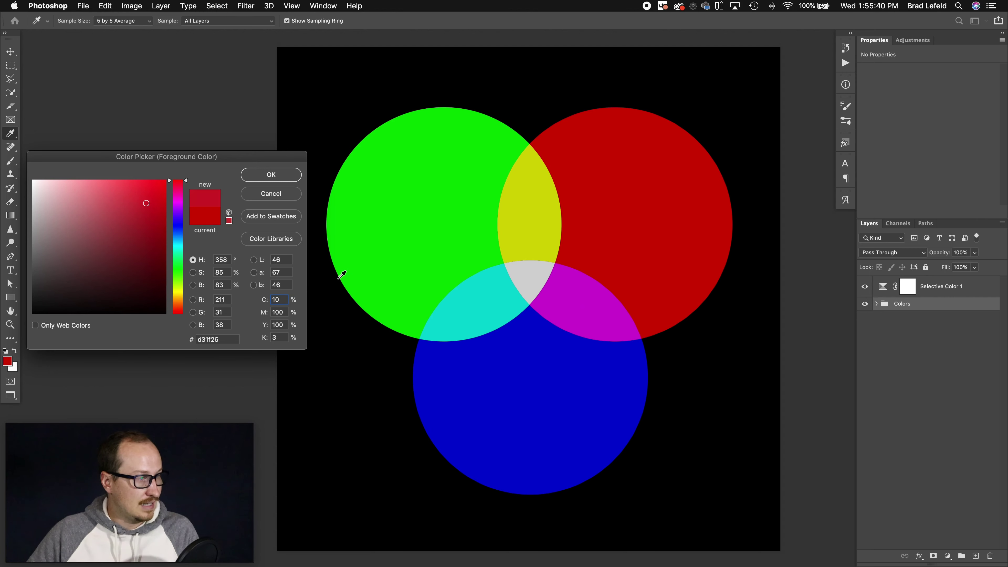
{"action": "key", "text": "super+a"}
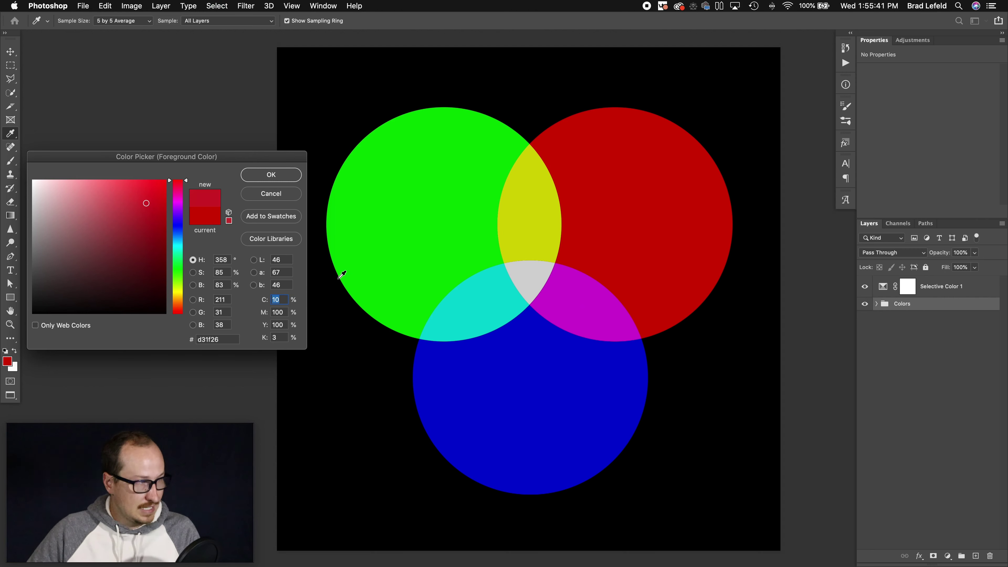
{"action": "type", "text": "0"}
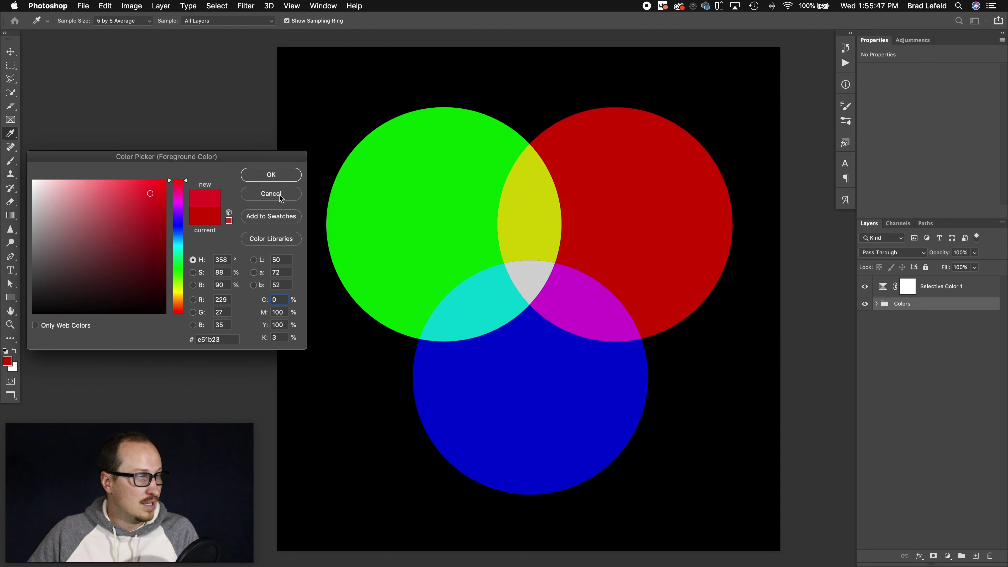
{"action": "left_click", "coordinate": [272, 194]}
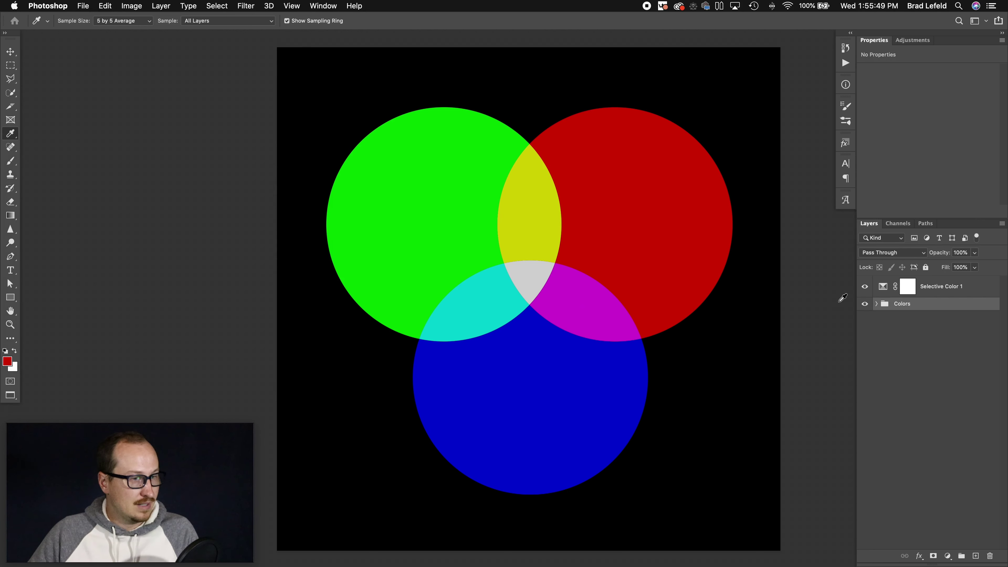
- With the Colors group selected, sample the green circle's colour and inspect its values in the foreground Color Picker
{"action": "left_click", "coordinate": [933, 288]}
{"action": "left_click", "coordinate": [903, 305]}
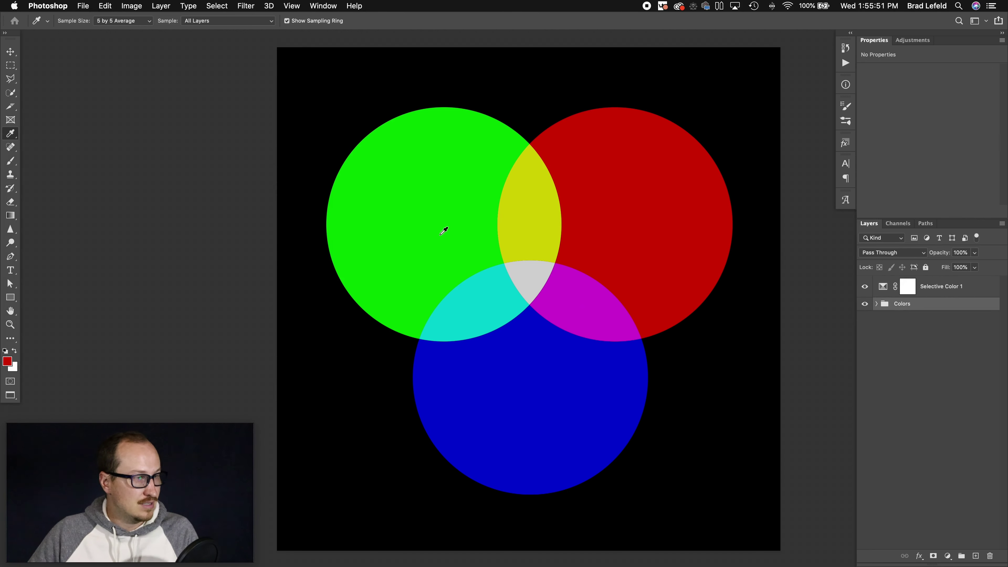
{"action": "left_click", "coordinate": [397, 236]}
{"action": "left_click", "coordinate": [7, 362]}
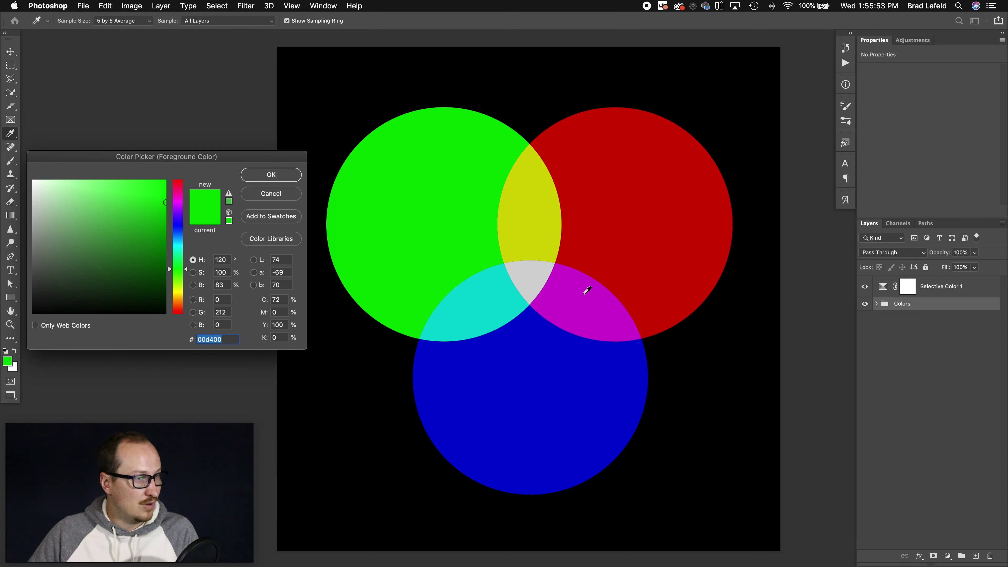
- Try magenta values of 50 and 0% on the sampled green in the Color Picker and cancel the changes
{"action": "left_click", "coordinate": [282, 312]}
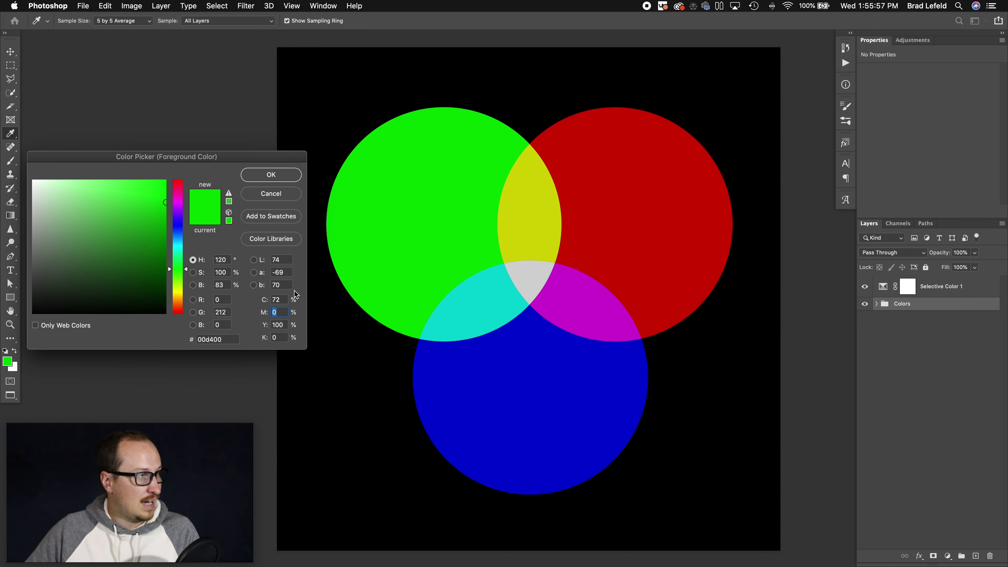
{"action": "key", "text": "shift+Up"}
{"action": "key", "text": "shift+Up"}
{"action": "key", "text": "shift+Up"}
{"action": "key", "text": "shift+Up"}
{"action": "key", "text": "shift+Up"}
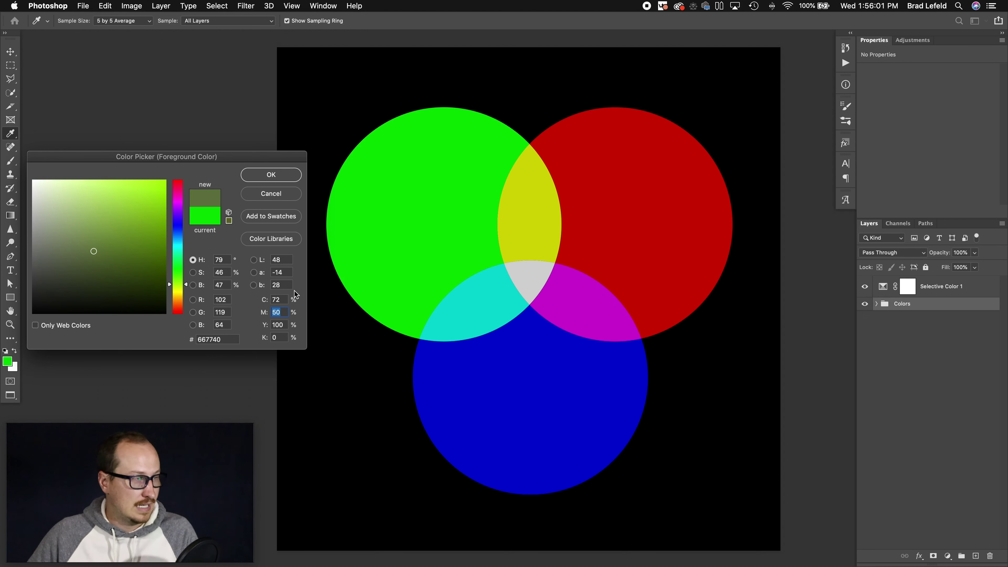
{"action": "type", "text": "0"}
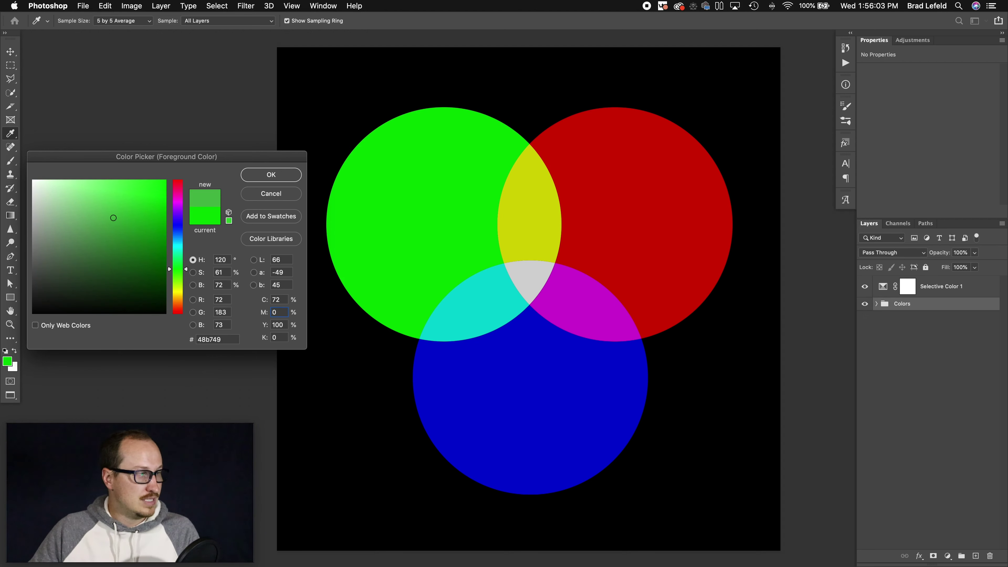
{"action": "key", "text": "Tab"}
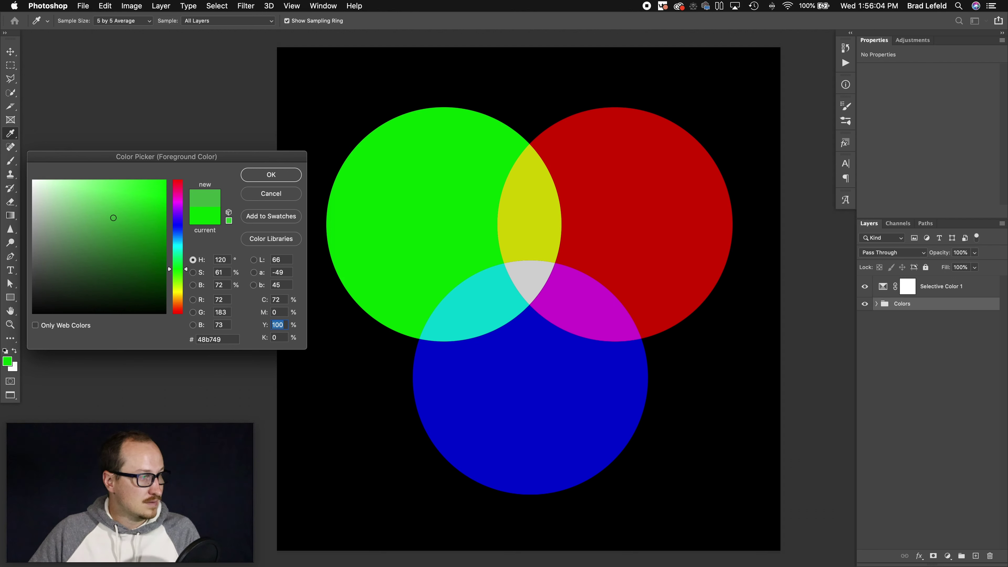
{"action": "left_click", "coordinate": [259, 194]}
{"action": "left_click", "coordinate": [12, 359]}
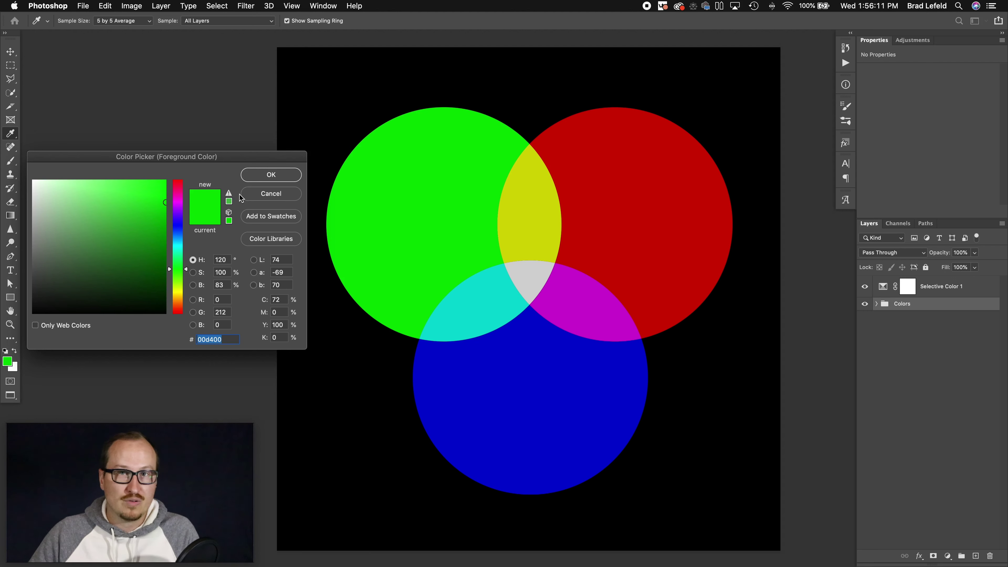
{"action": "left_click", "coordinate": [271, 193]}
- In the Selective Color layer, set the Reds range's cyan to +50% with the Absolute method
{"action": "left_click", "coordinate": [958, 289]}
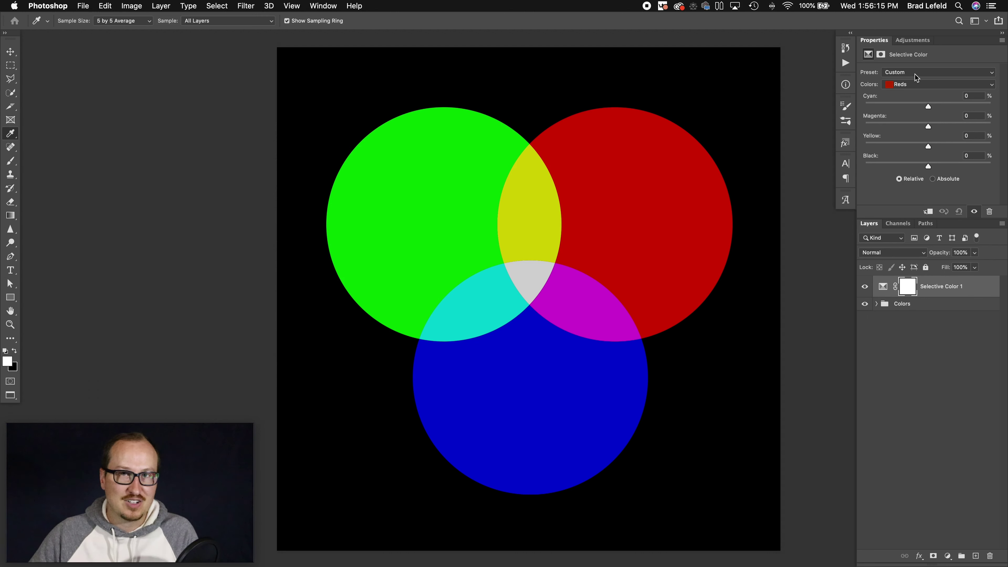
{"action": "left_click", "coordinate": [910, 85]}
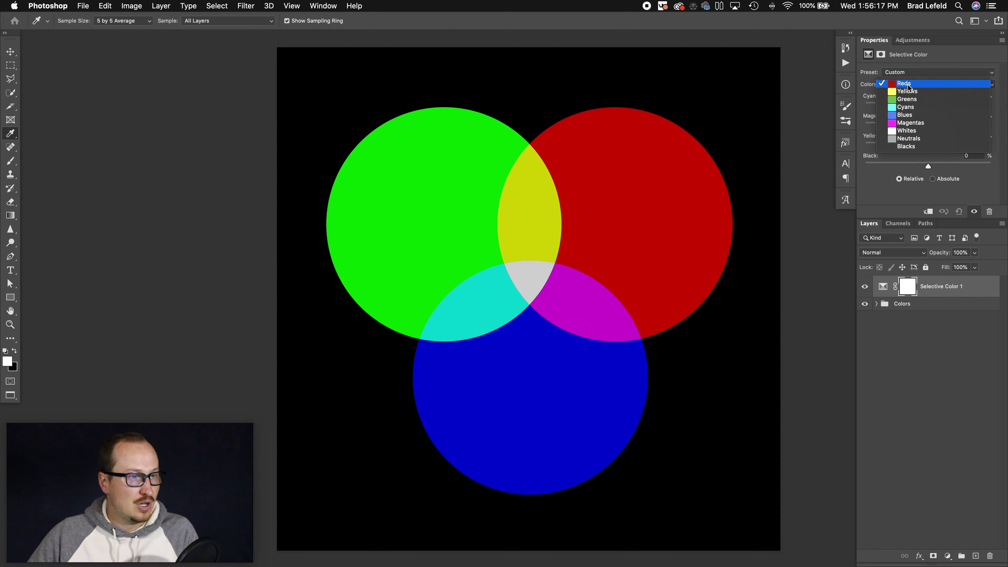
{"action": "left_click", "coordinate": [907, 84]}
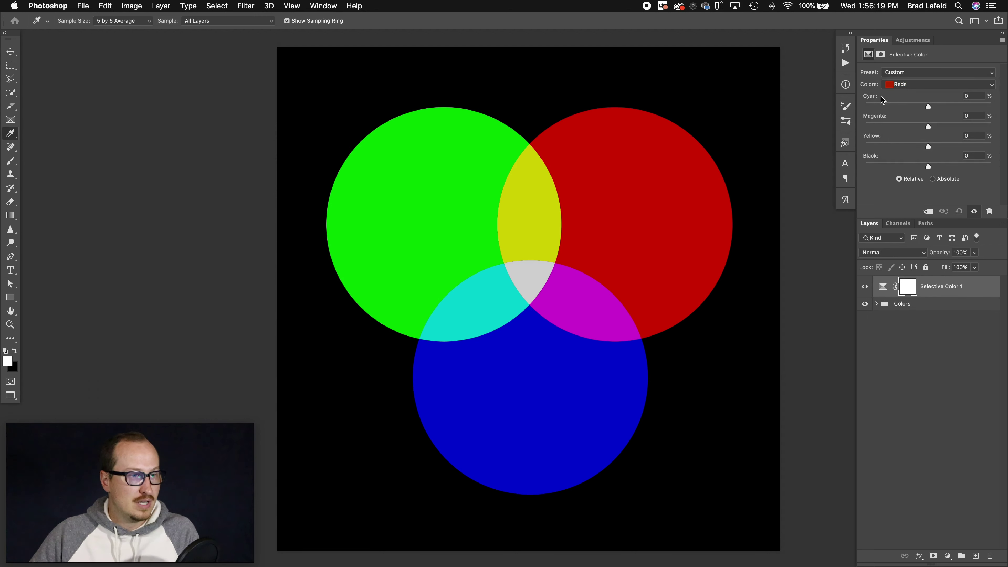
{"action": "left_click_drag", "start_coordinate": [978, 103], "coordinate": [954, 107]}
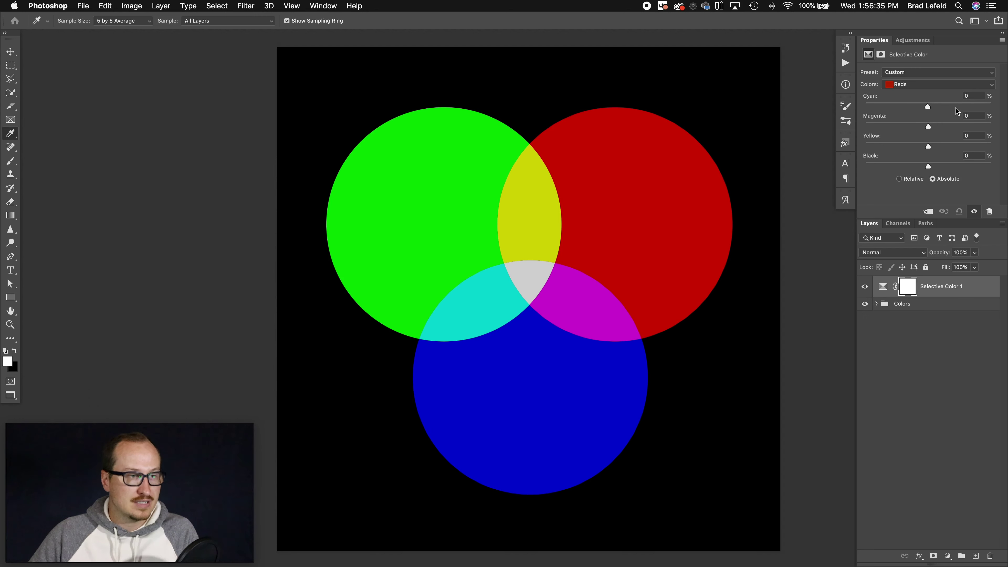
{"action": "left_click_drag", "start_coordinate": [956, 107], "coordinate": [931, 109]}
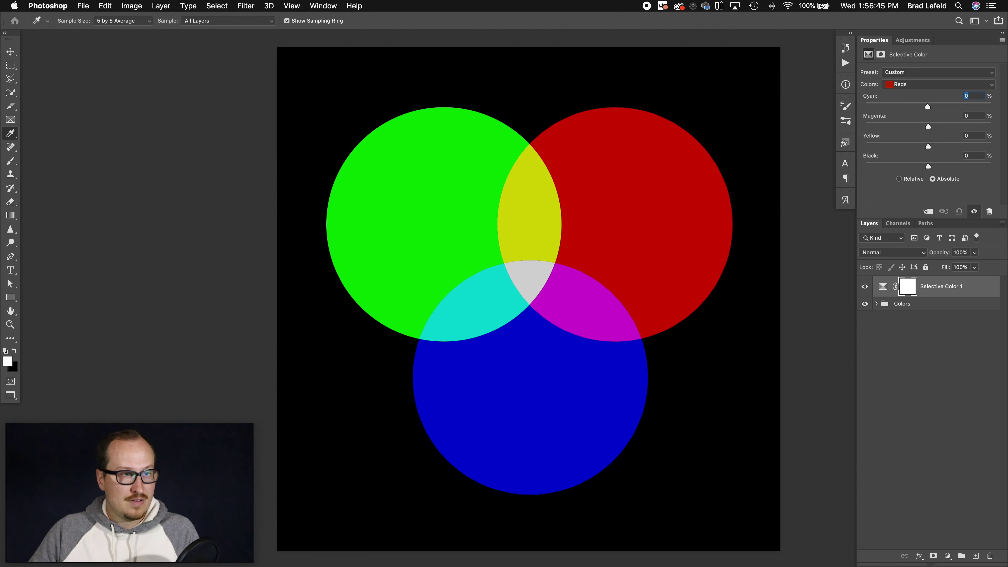
{"action": "type", "text": "50"}
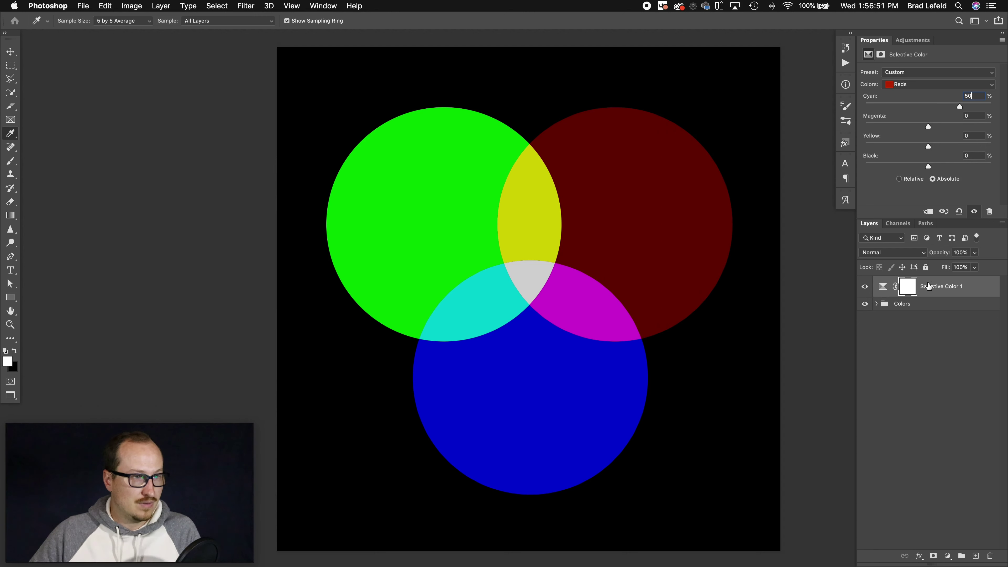
- Hide the Selective Color layer and sample the red circle's original colour with the Colors group selected
{"action": "left_click", "coordinate": [865, 286]}
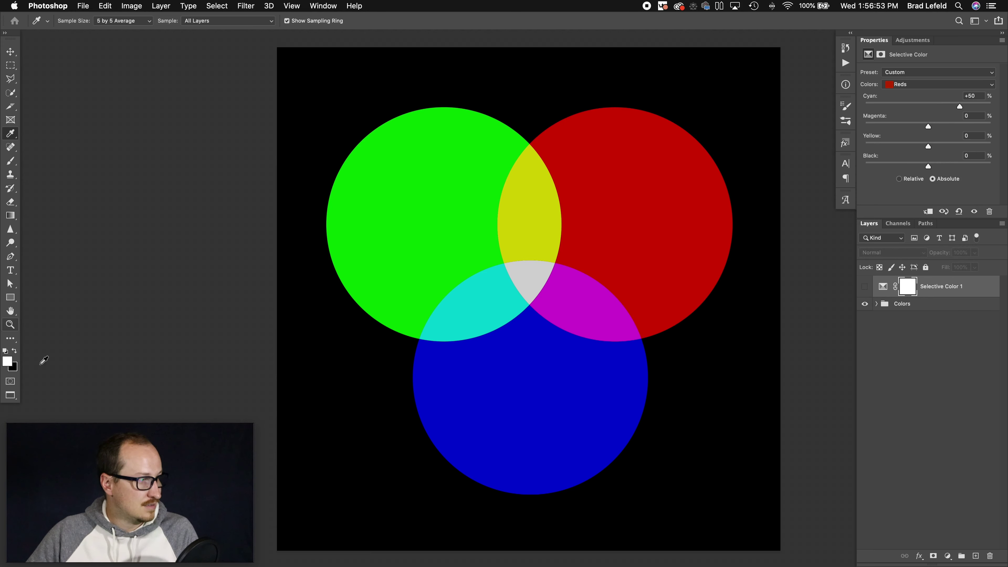
{"action": "left_click", "coordinate": [898, 304]}
{"action": "left_click", "coordinate": [568, 189]}
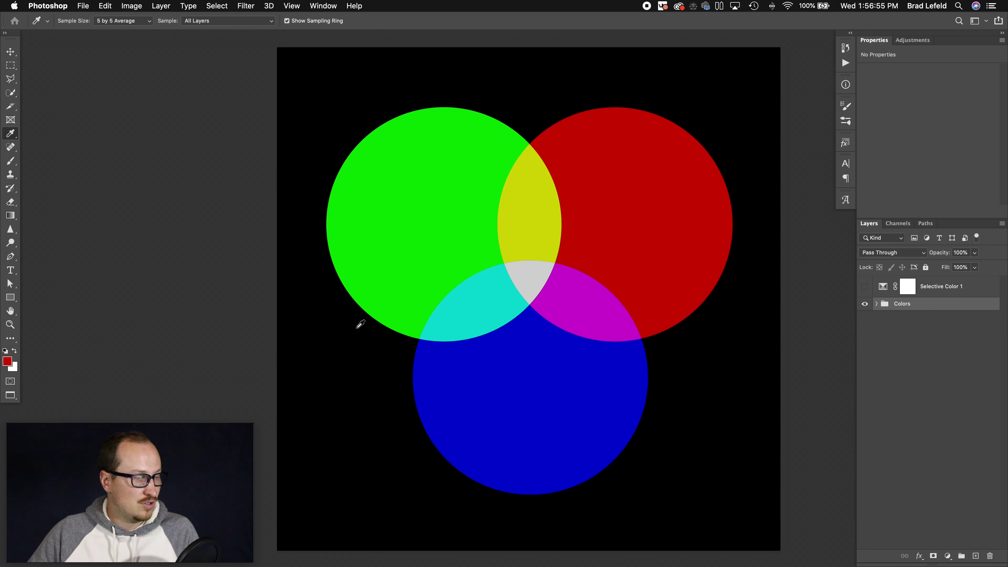
- Inspect the original red's values in the foreground Color Picker and show the Selective Color layer again
{"action": "left_click", "coordinate": [7, 361]}
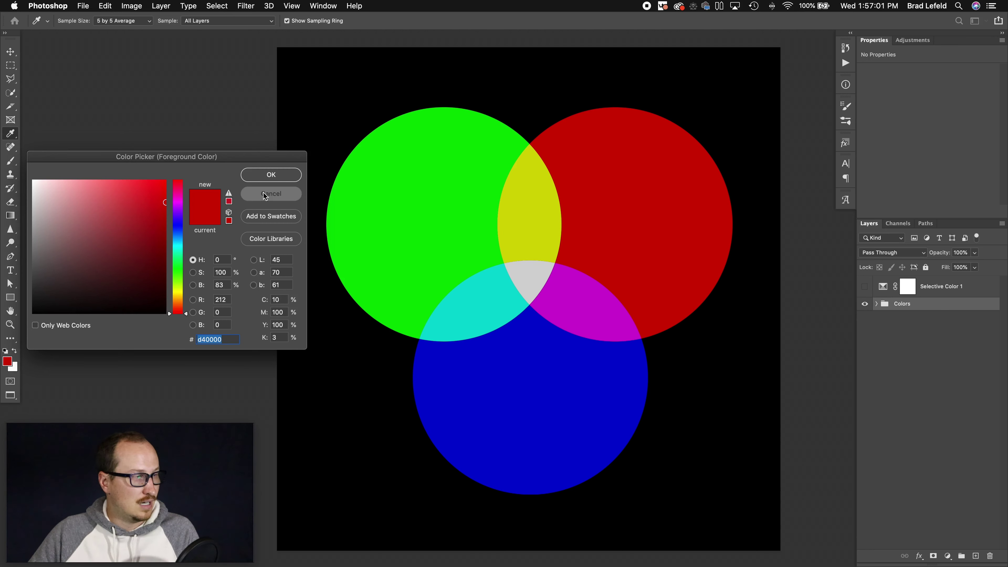
{"action": "left_click", "coordinate": [271, 193]}
{"action": "left_click", "coordinate": [937, 287]}
{"action": "left_click", "coordinate": [865, 286]}
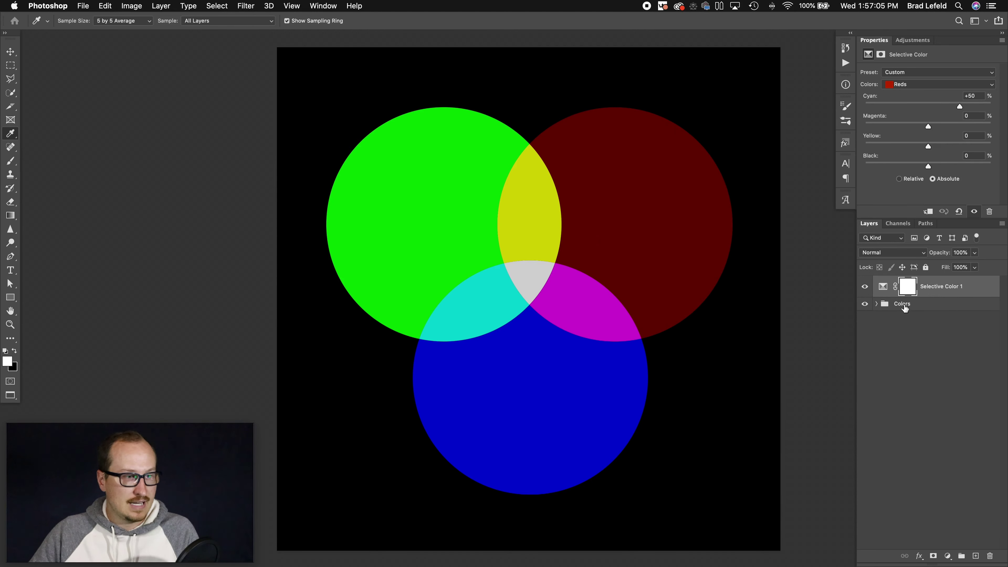
- With the Colors group selected, sample the adjusted red circle and inspect its values in the foreground Color Picker
{"action": "left_click", "coordinate": [903, 324]}
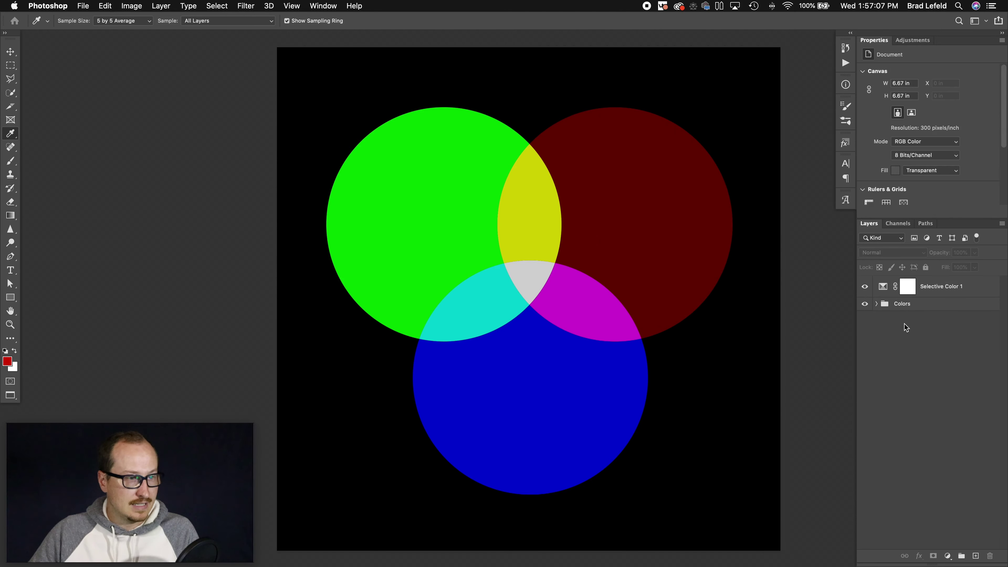
{"action": "left_click", "coordinate": [912, 304]}
{"action": "left_click", "coordinate": [654, 241]}
{"action": "left_click", "coordinate": [7, 361]}
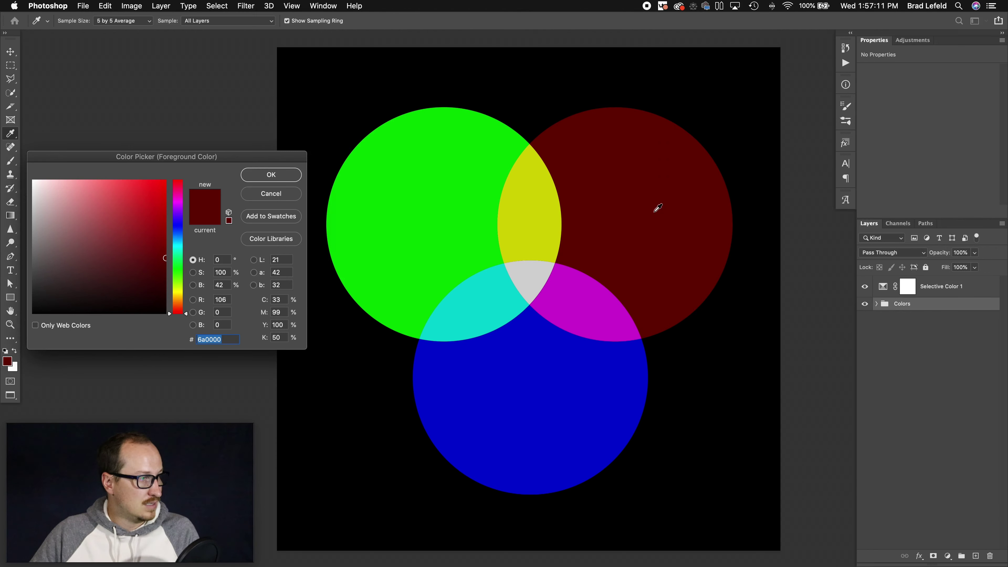
{"action": "left_click", "coordinate": [296, 195]}
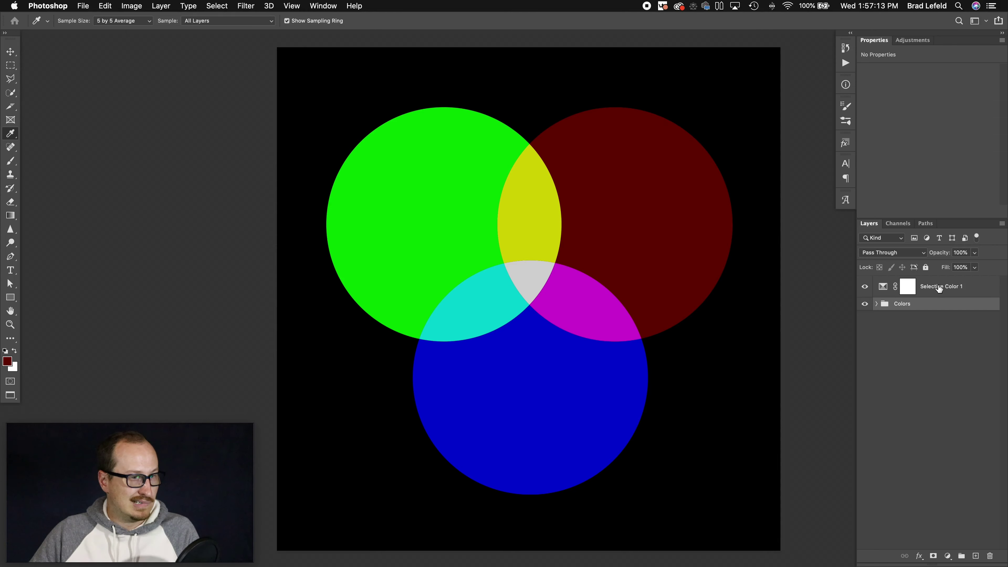
- Hide the Selective Color layer, sample the original red circle, and set the foreground colour's cyan to 50% in the Color Picker
{"action": "left_click", "coordinate": [938, 292]}
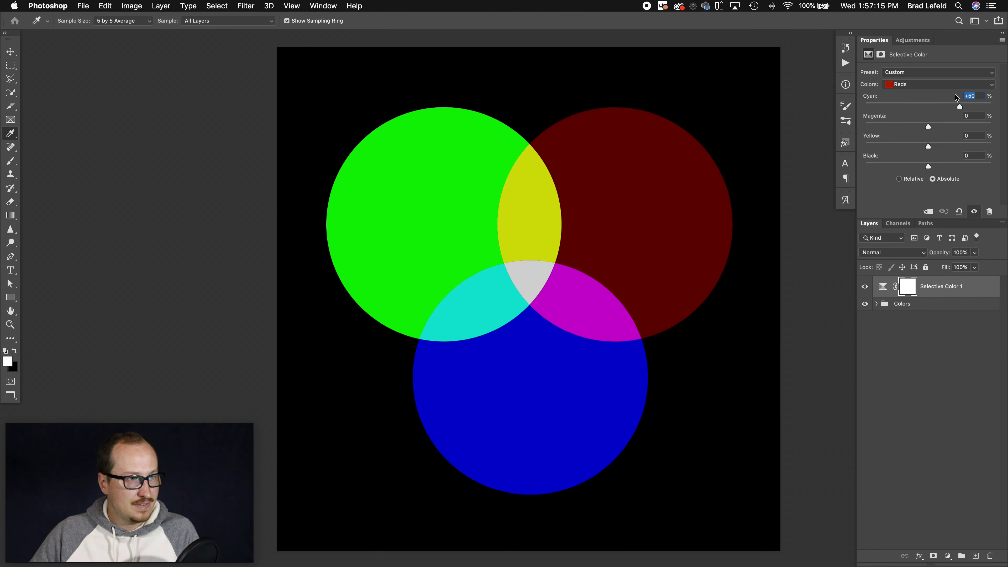
{"action": "left_click", "coordinate": [681, 210]}
{"action": "left_click", "coordinate": [869, 339]}
{"action": "left_click", "coordinate": [903, 305]}
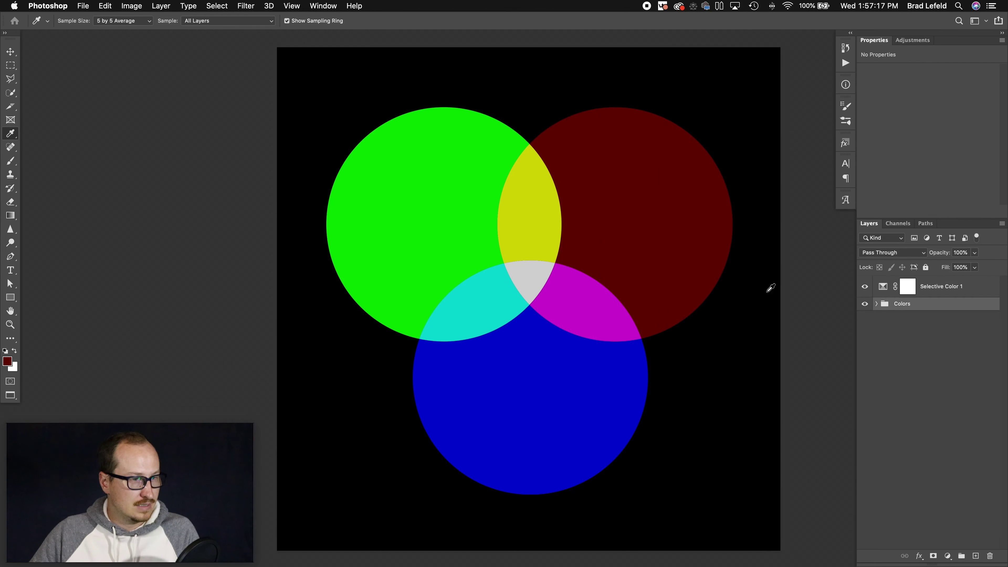
{"action": "left_click", "coordinate": [865, 287]}
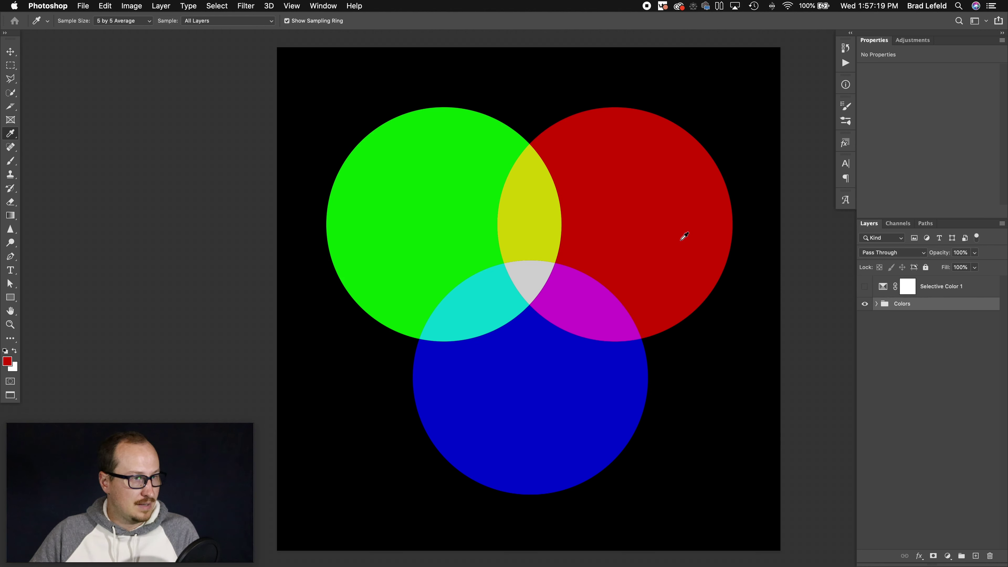
{"action": "left_click", "coordinate": [7, 361]}
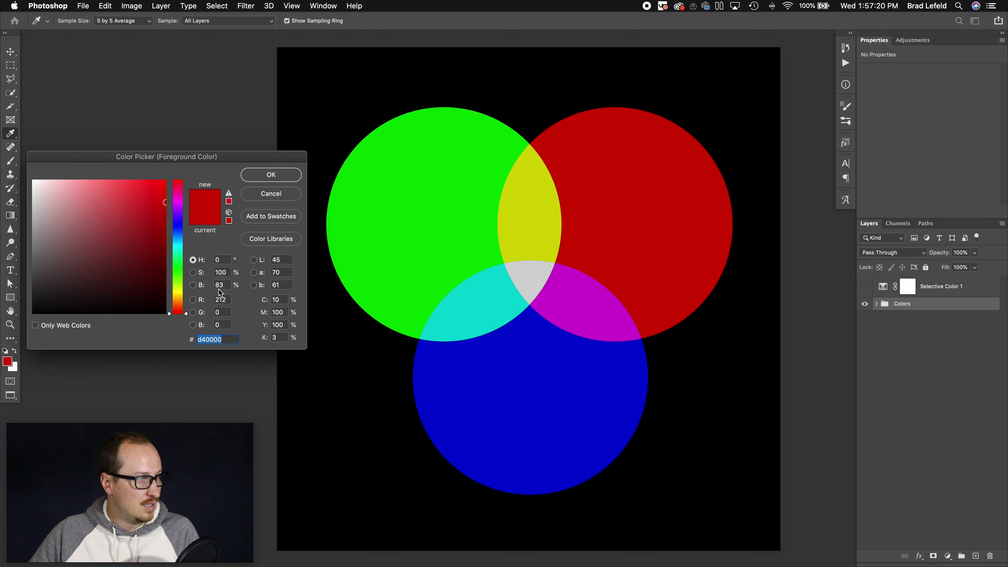
{"action": "left_click", "coordinate": [284, 300]}
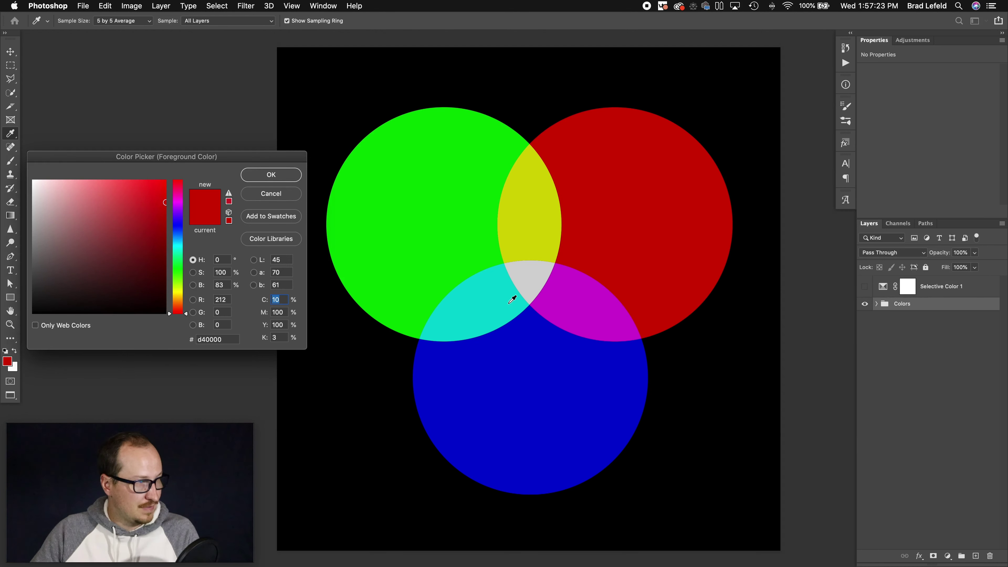
{"action": "type", "text": "50"}
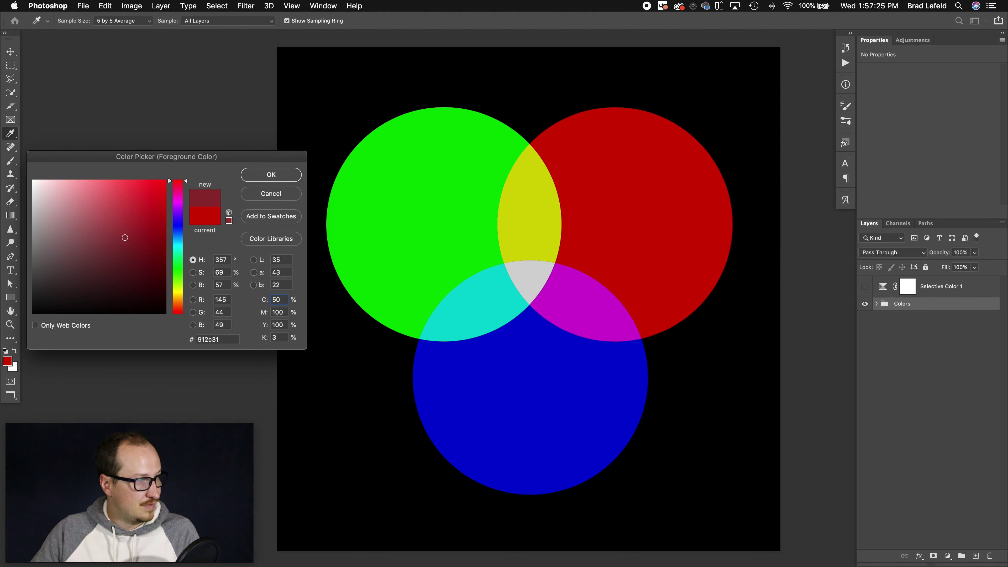
{"action": "key", "text": "Return"}
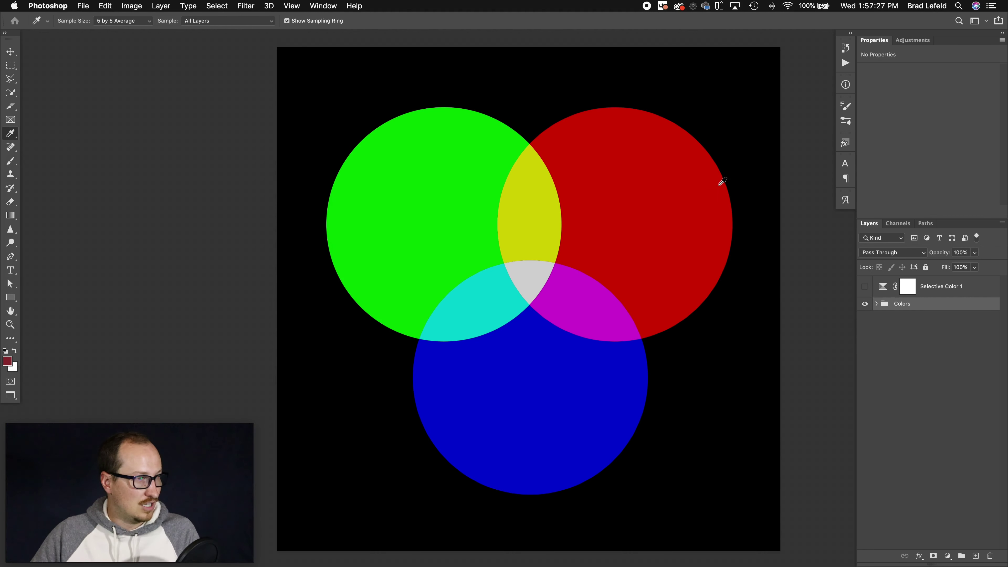
- Show the Selective Color layer again and switch its method to Relative
{"action": "left_click", "coordinate": [864, 287]}
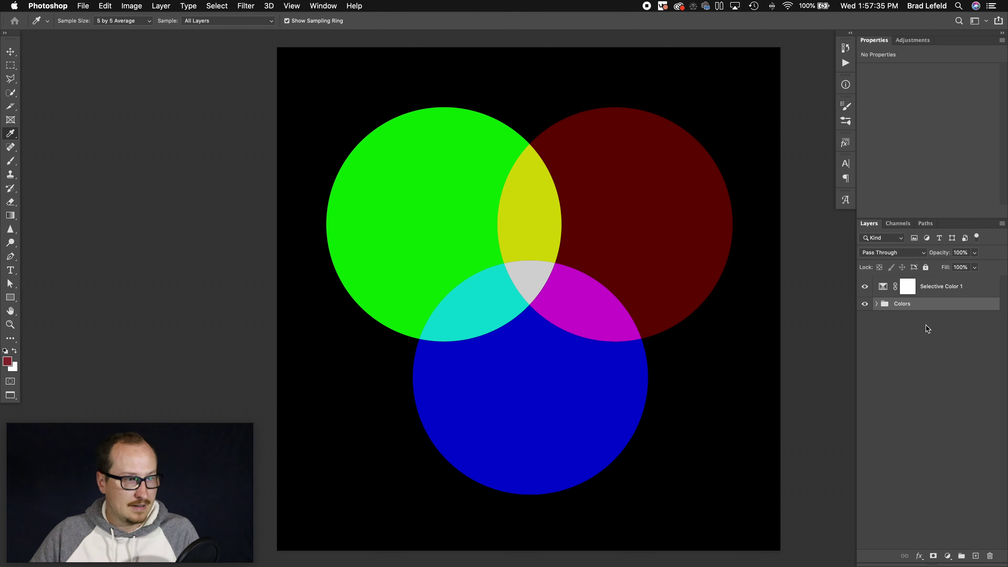
{"action": "left_click", "coordinate": [908, 286]}
{"action": "left_click", "coordinate": [898, 179]}
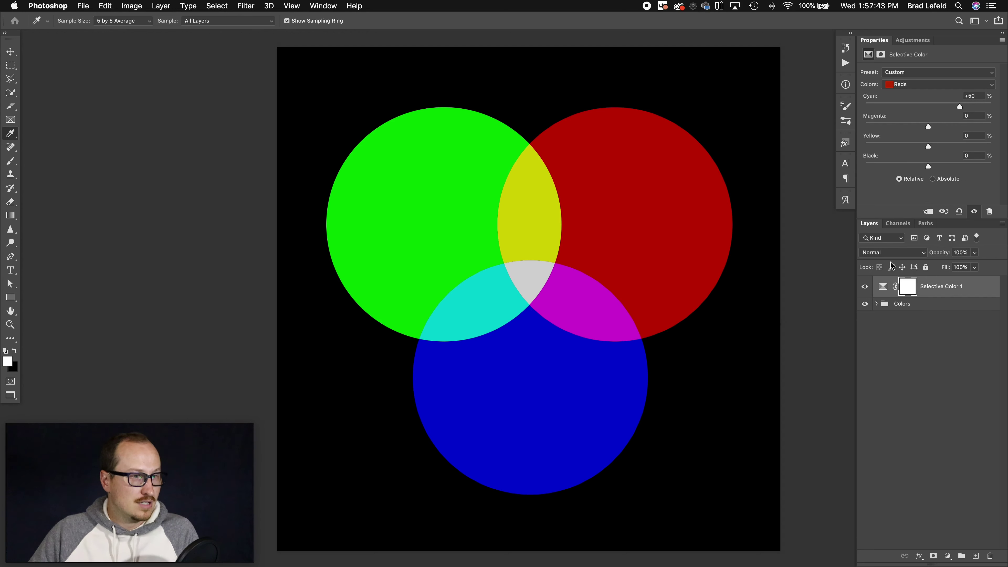
- Hide the Selective Color layer and sample the original red circle to inspect its CMYK values in the Color Picker
{"action": "left_click", "coordinate": [863, 287]}
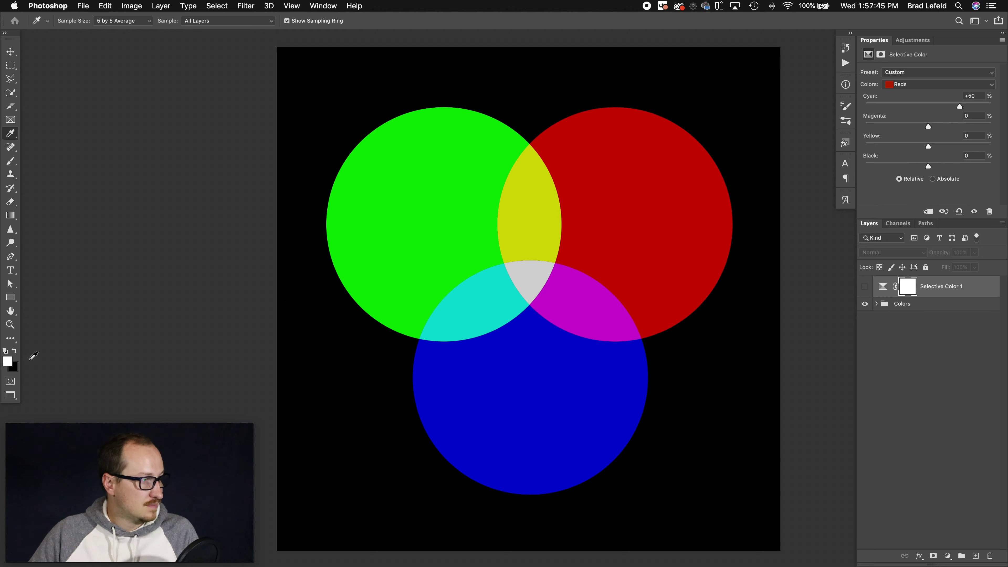
{"action": "left_click", "coordinate": [920, 304]}
{"action": "key", "text": "x"}
{"action": "left_click", "coordinate": [553, 223]}
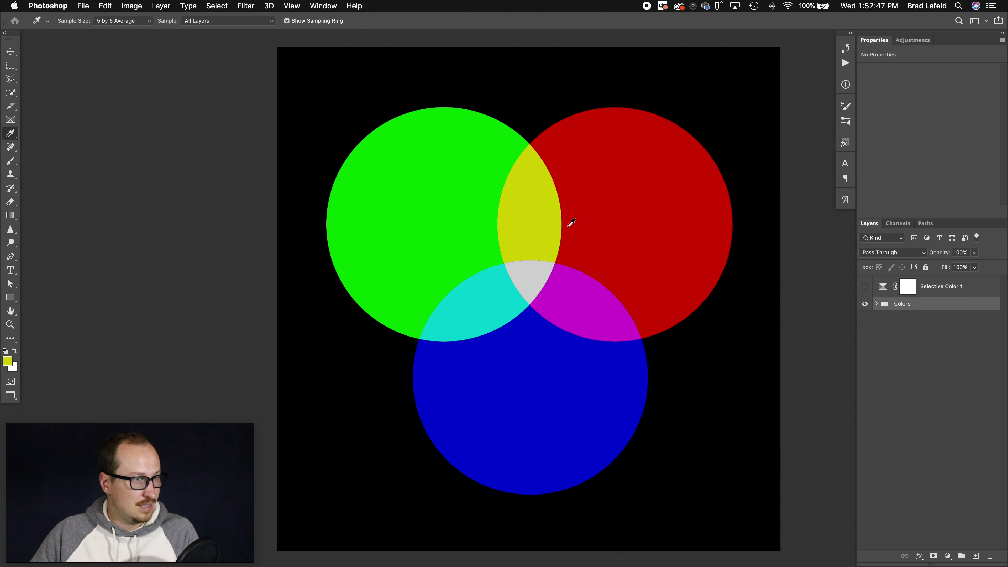
{"action": "left_click", "coordinate": [617, 226]}
{"action": "left_click", "coordinate": [7, 361]}
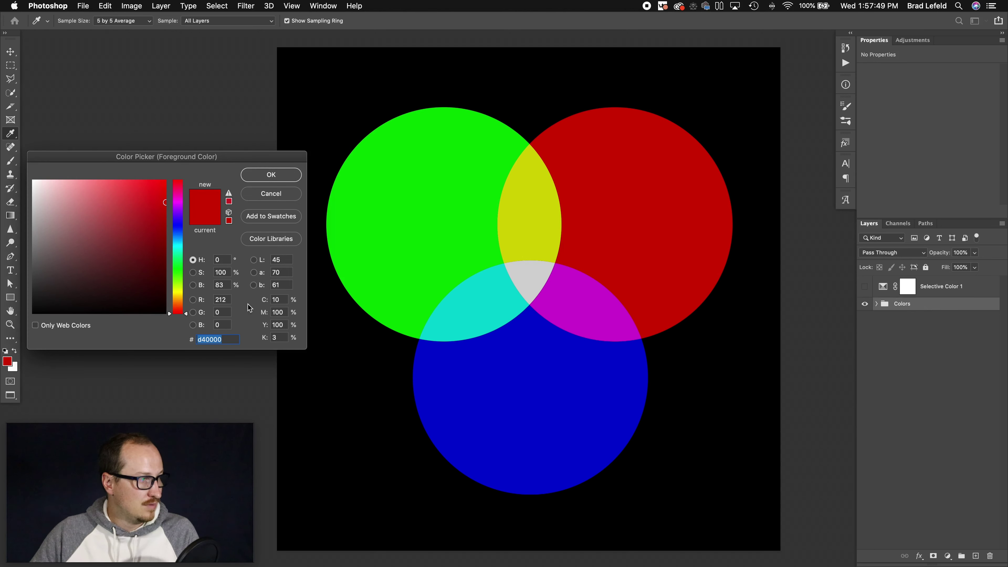
{"action": "left_click", "coordinate": [271, 174]}
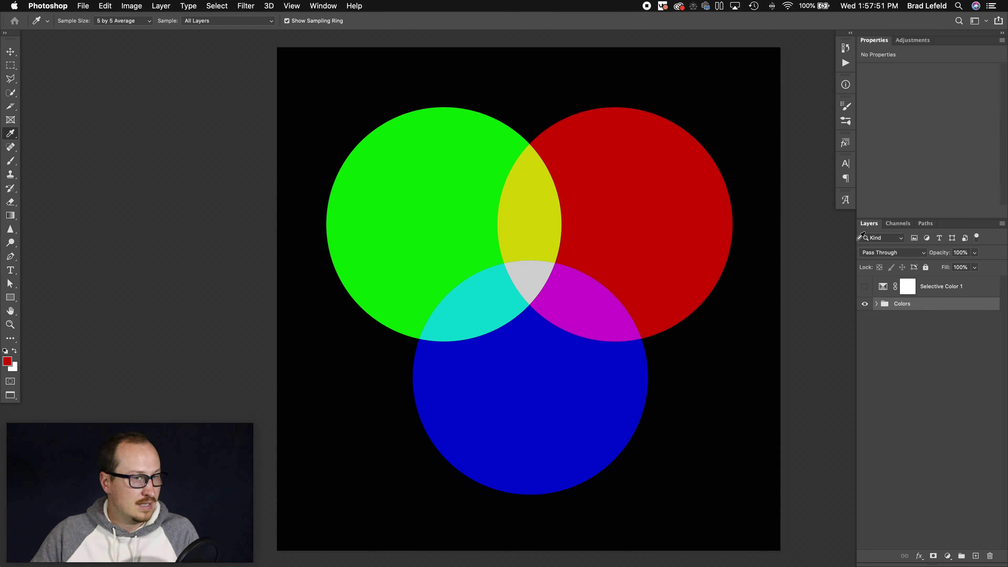
- Show the Selective Color layer and sample the red circle under the Relative method to inspect its CMYK values
{"action": "left_click", "coordinate": [904, 291]}
{"action": "left_click", "coordinate": [865, 286]}
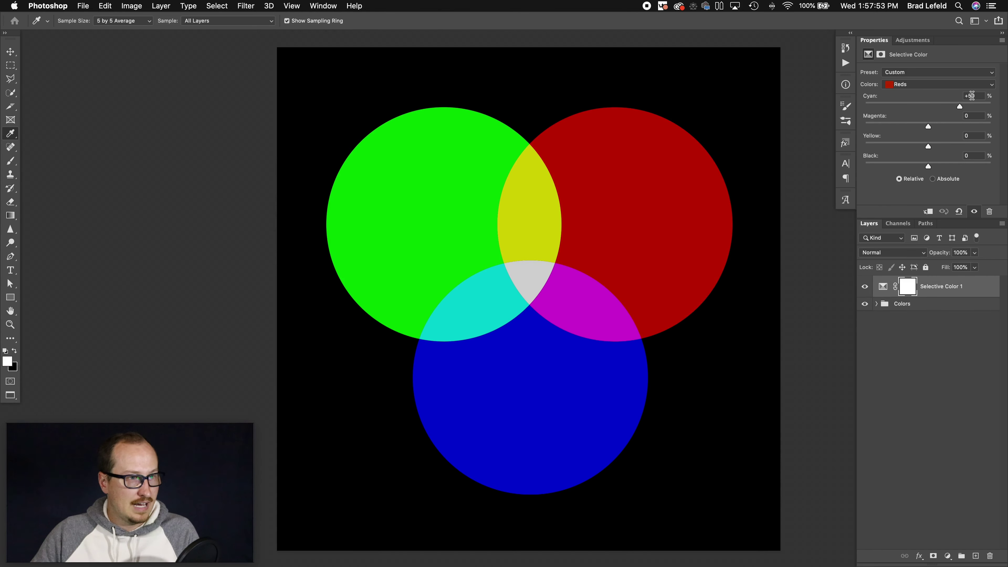
{"action": "left_click", "coordinate": [911, 307]}
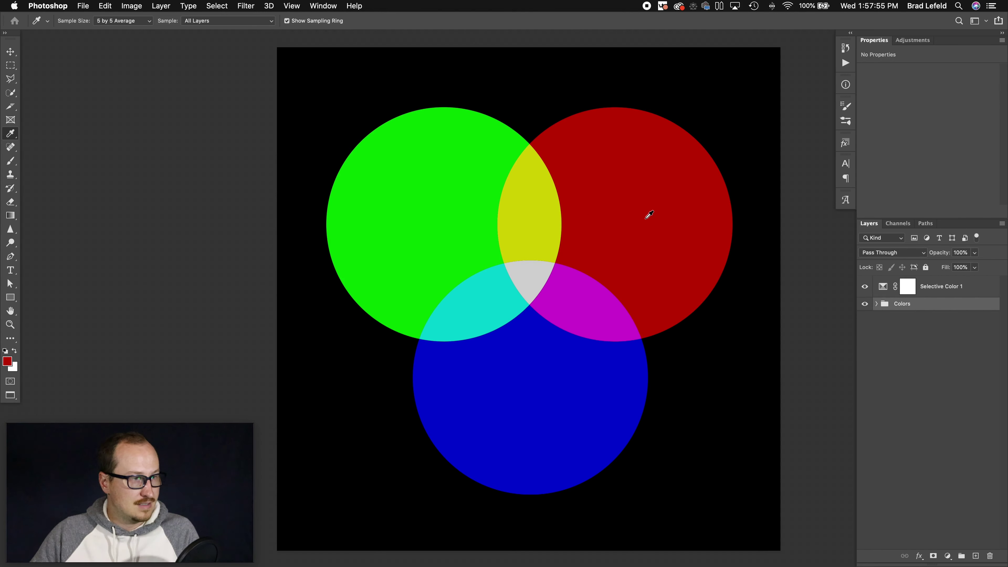
{"action": "left_click", "coordinate": [7, 360]}
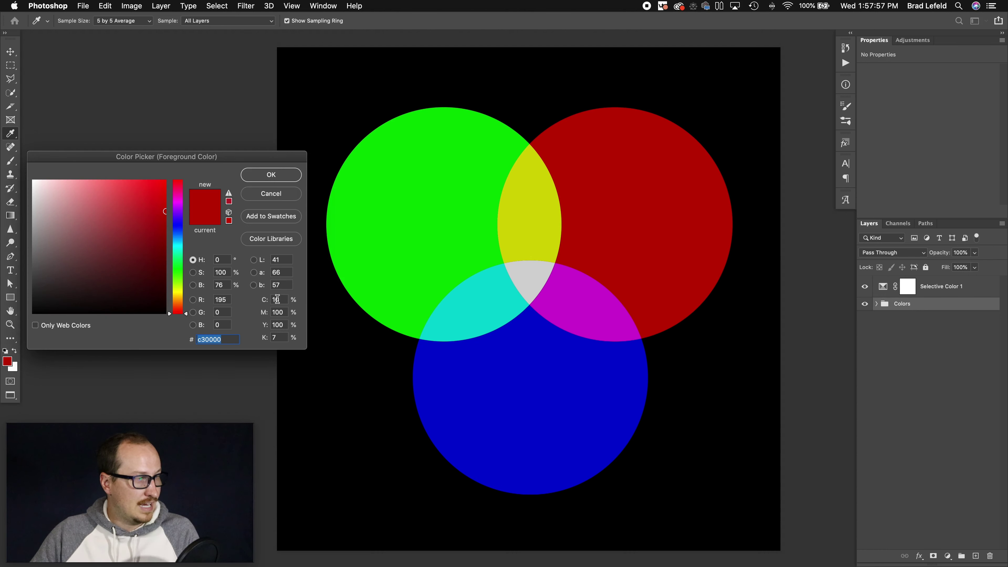
{"action": "left_click", "coordinate": [250, 197]}
{"action": "left_click", "coordinate": [958, 292]}
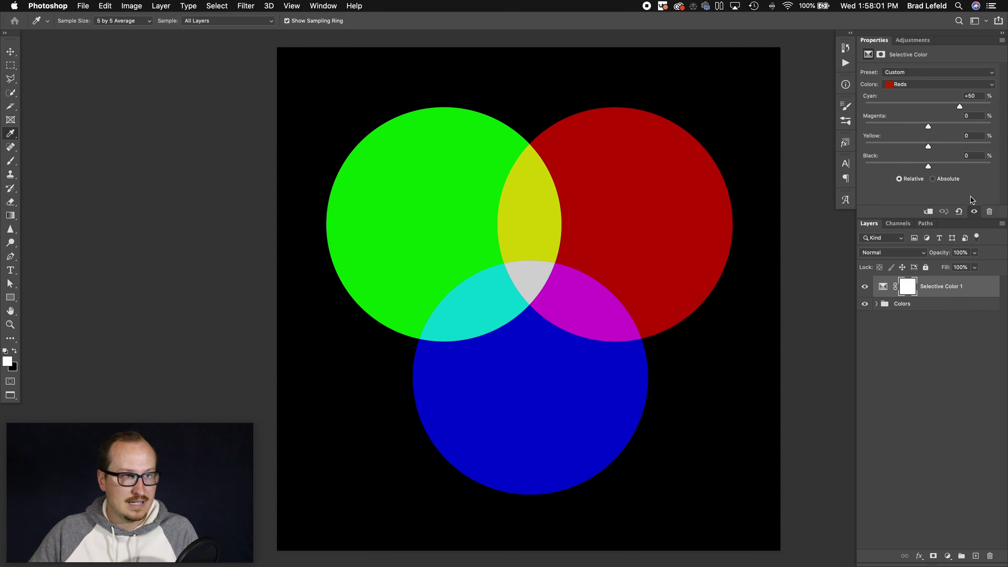
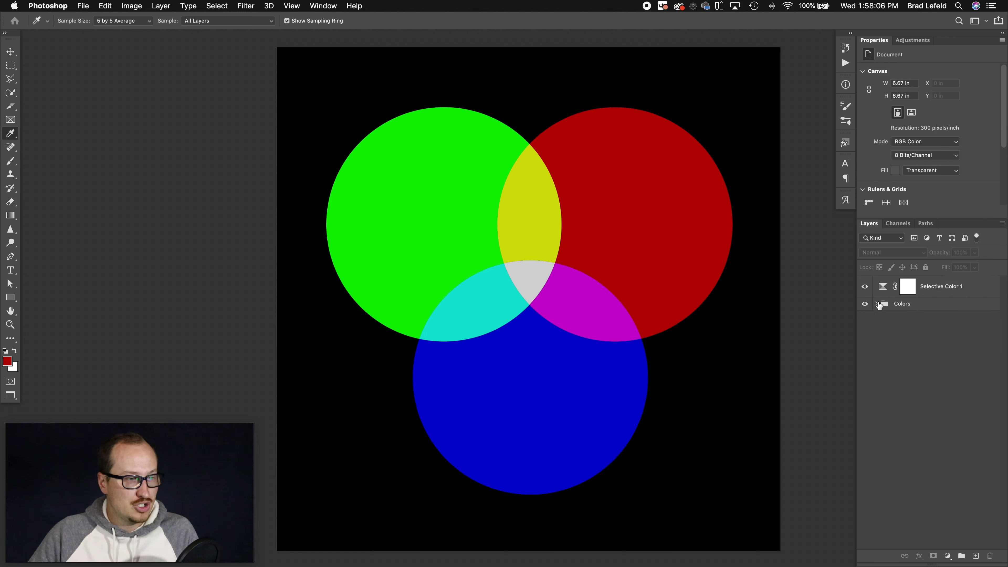
- Hide Layer 2 in the Colors group and set the Selective Color layer's Reds cyan to +72%
{"action": "left_click", "coordinate": [932, 322]}
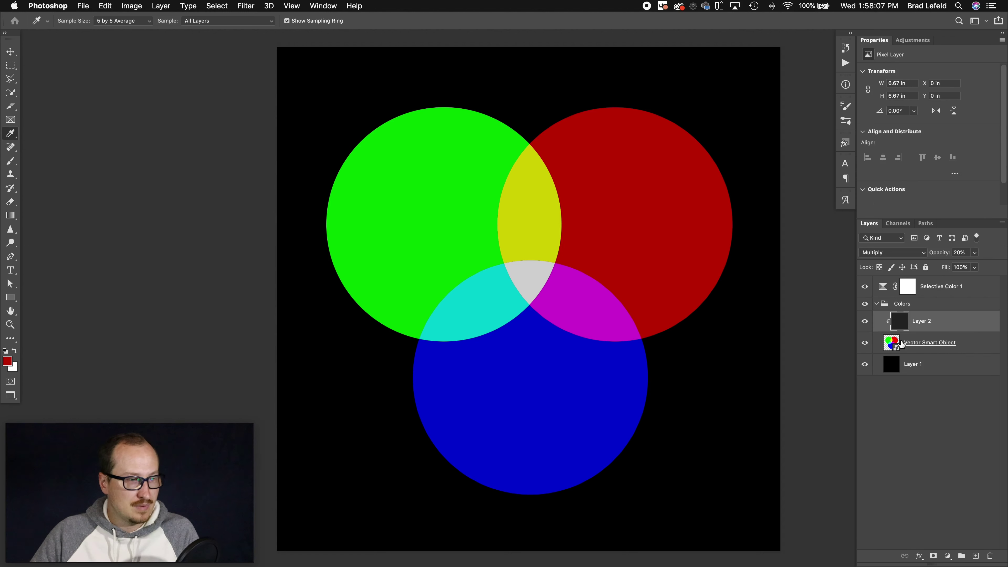
{"action": "left_click", "coordinate": [864, 321]}
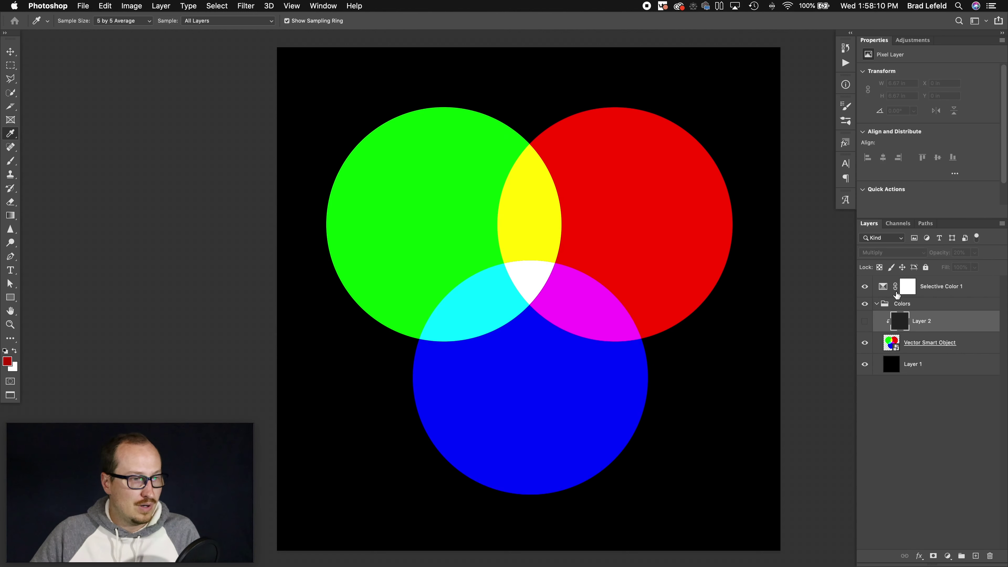
{"action": "left_click", "coordinate": [942, 284]}
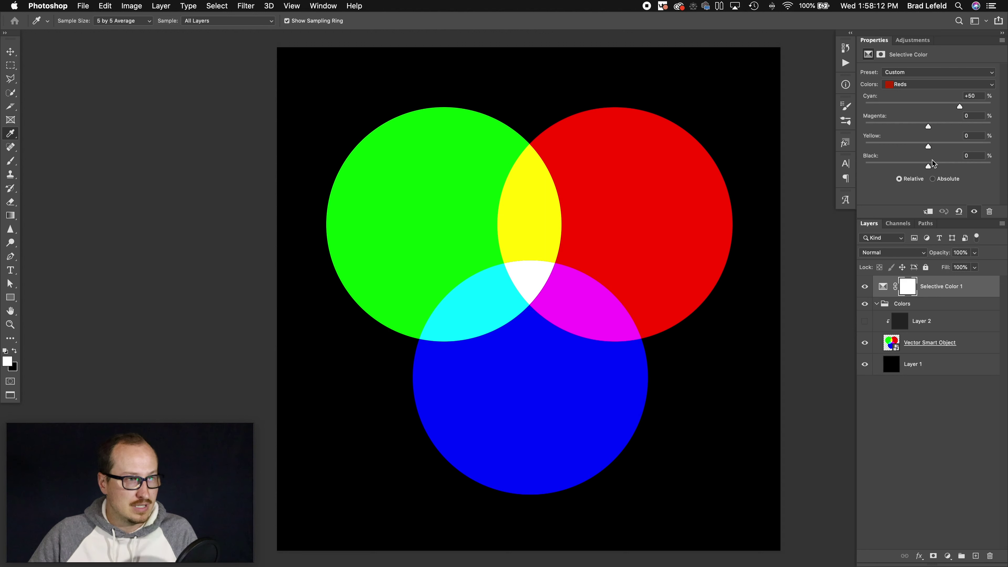
{"action": "left_click_drag", "start_coordinate": [960, 106], "coordinate": [943, 106]}
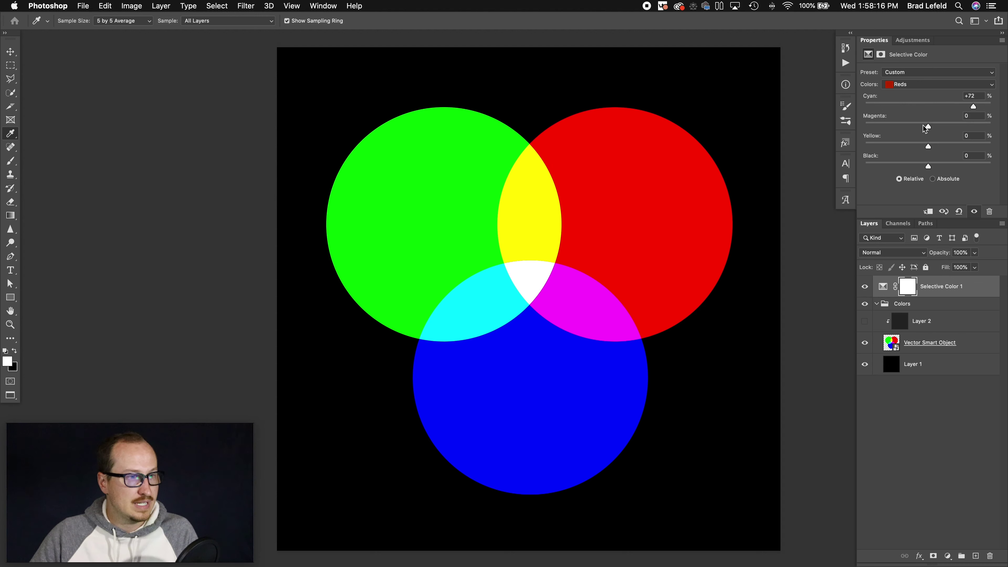
- Set the Greens range's magenta to +27% in the Selective Color layer
{"action": "left_click", "coordinate": [915, 84]}
{"action": "left_click", "coordinate": [908, 99]}
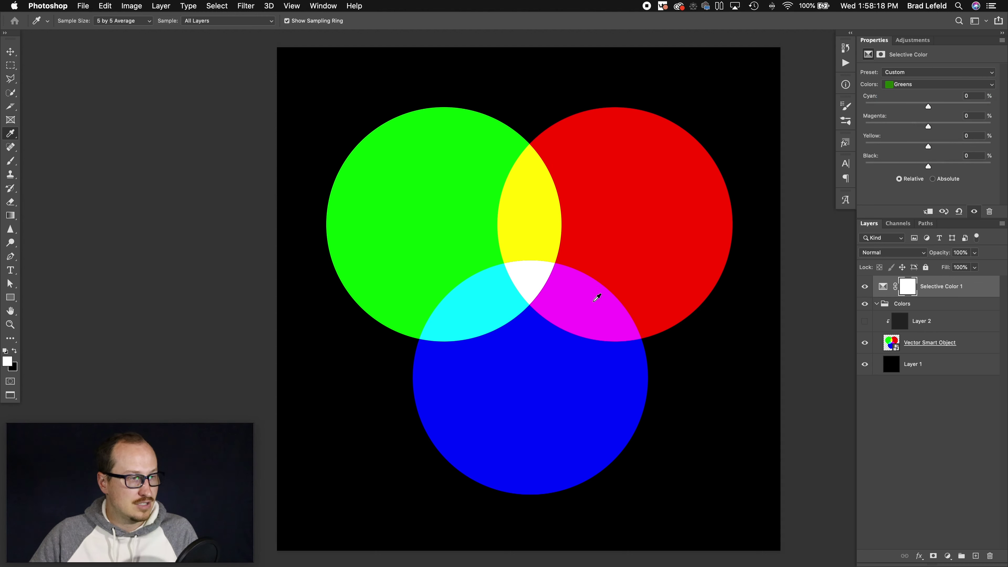
{"action": "left_click_drag", "start_coordinate": [990, 126], "coordinate": [945, 126]}
- With the Colors group selected, sample the pure green circle and inspect its CMYK values in the foreground Color Picker
{"action": "left_click", "coordinate": [397, 229]}
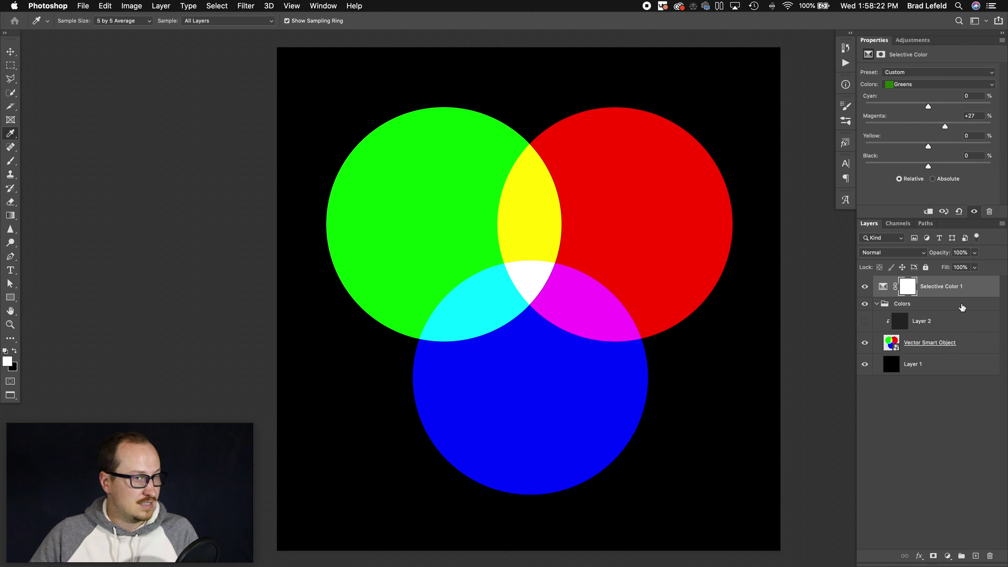
{"action": "left_click", "coordinate": [951, 305]}
{"action": "left_click", "coordinate": [496, 236]}
{"action": "left_click", "coordinate": [6, 360]}
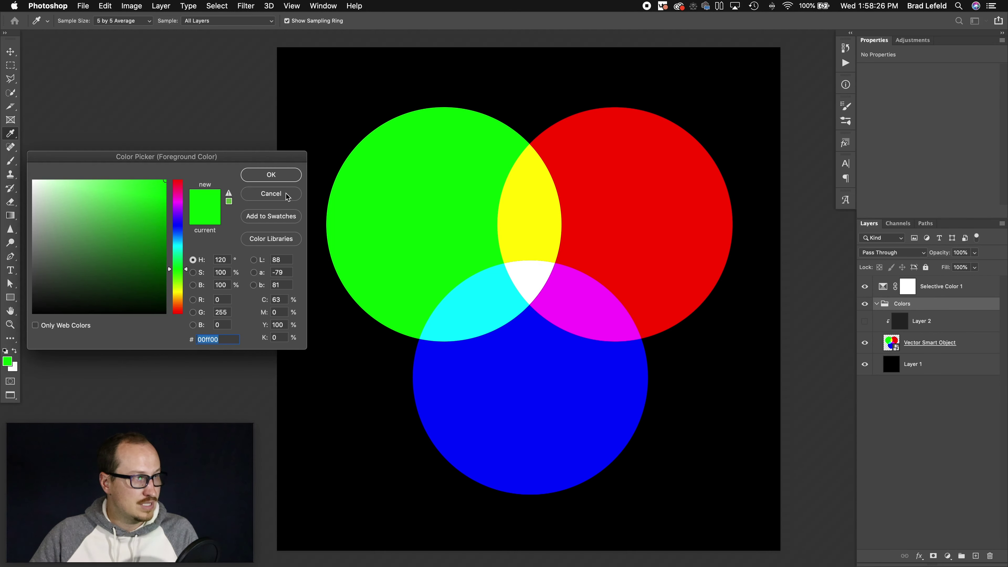
{"action": "left_click", "coordinate": [271, 194]}
- Set the Greens range's magenta to +59% under the Absolute method and return the Selective Color layer to Relative
{"action": "left_click", "coordinate": [941, 285]}
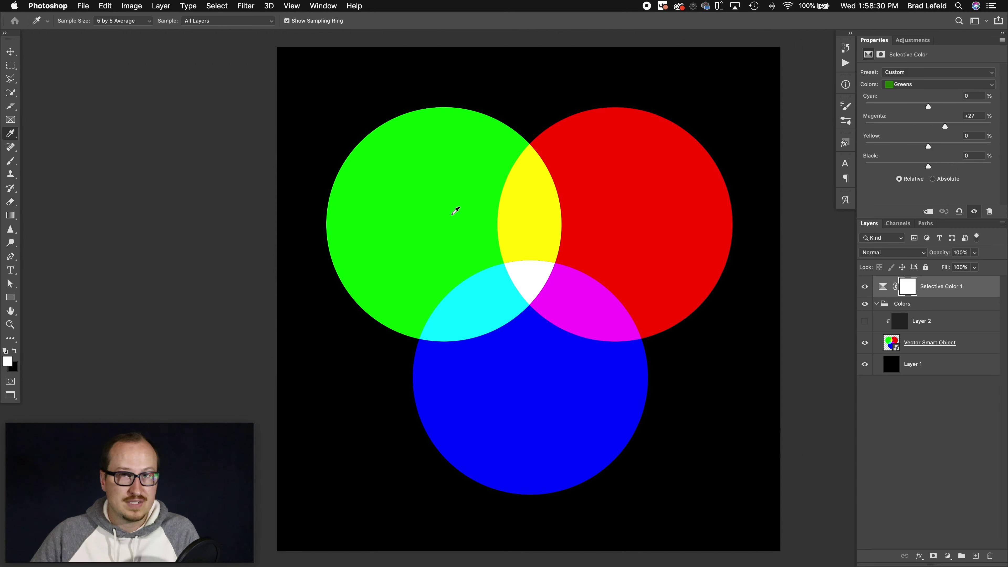
{"action": "left_click", "coordinate": [933, 179]}
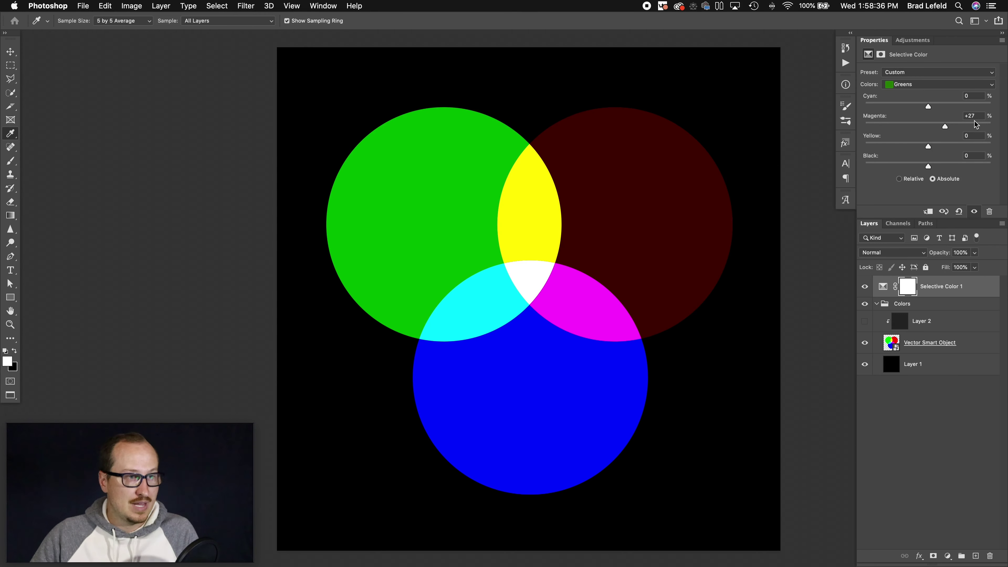
{"action": "mouse_move", "coordinate": [970, 126]}
{"action": "left_mouse_down"}
{"action": "mouse_move", "coordinate": [901, 127]}
{"action": "mouse_move", "coordinate": [965, 127]}
{"action": "left_mouse_up"}
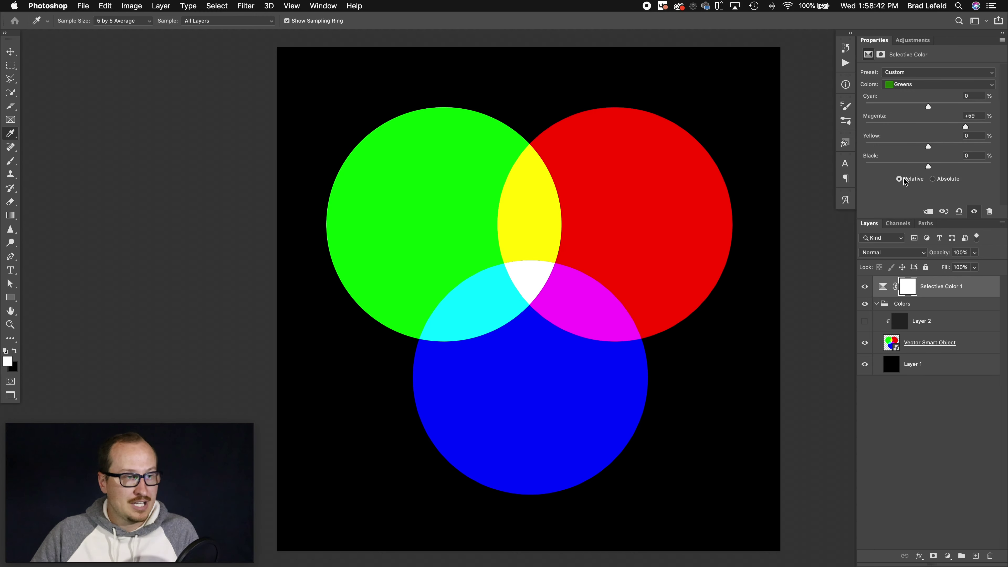
- Show Layer 2 in the Colors group again and reselect the Selective Color layer
{"action": "left_click", "coordinate": [864, 321]}
{"action": "left_click", "coordinate": [927, 324]}
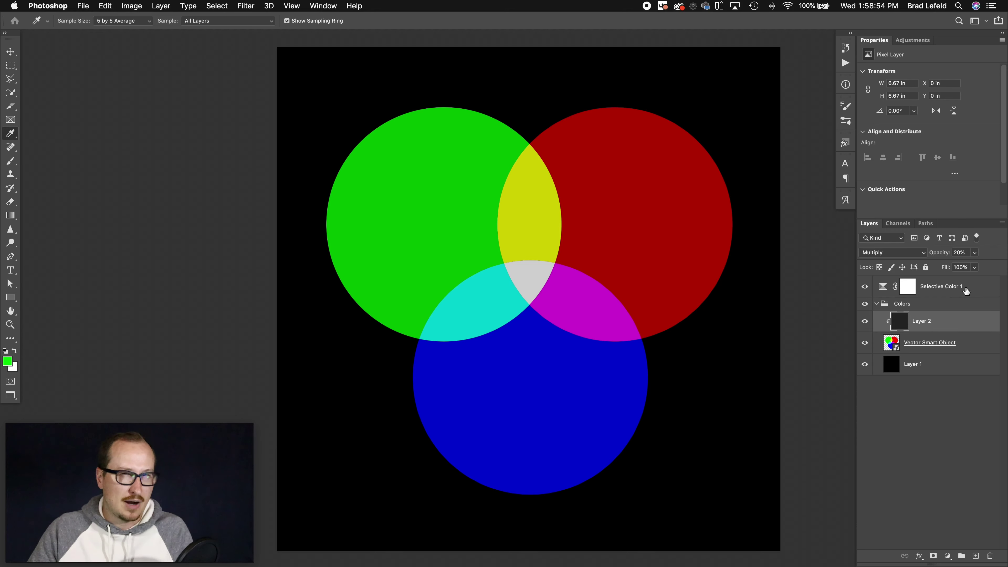
{"action": "left_click", "coordinate": [950, 288]}
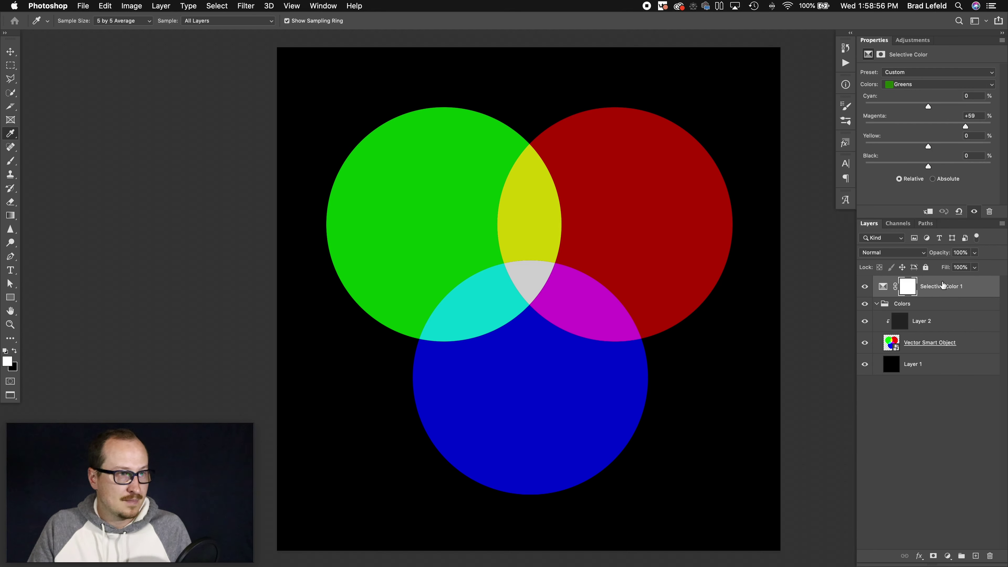
- Switch the Selective Color layer to the Absolute method and reset the Greens range's magenta to 0%
{"action": "left_click", "coordinate": [931, 179]}
{"action": "left_click", "coordinate": [981, 117]}
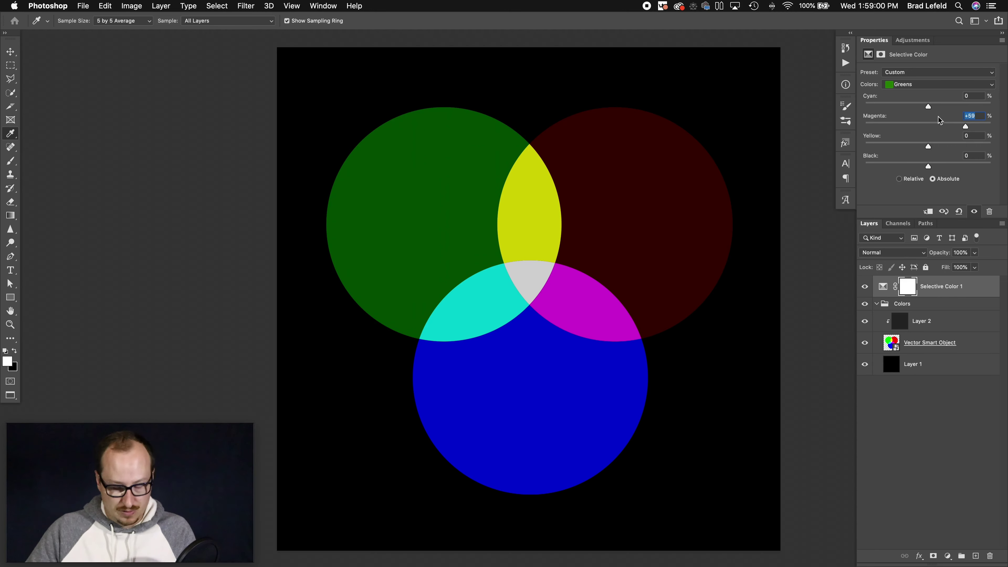
{"action": "type", "text": "0"}
- Reset the Reds range's cyan to 0% in the Selective Color layer
{"action": "left_click", "coordinate": [912, 85]}
{"action": "left_click", "coordinate": [914, 75]}
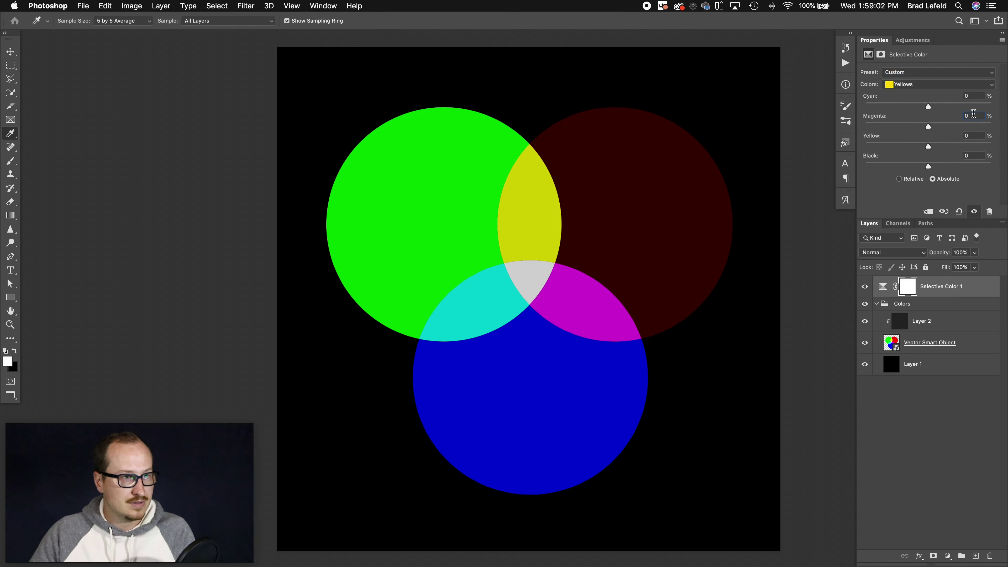
{"action": "left_click", "coordinate": [932, 84]}
{"action": "left_click", "coordinate": [931, 75]}
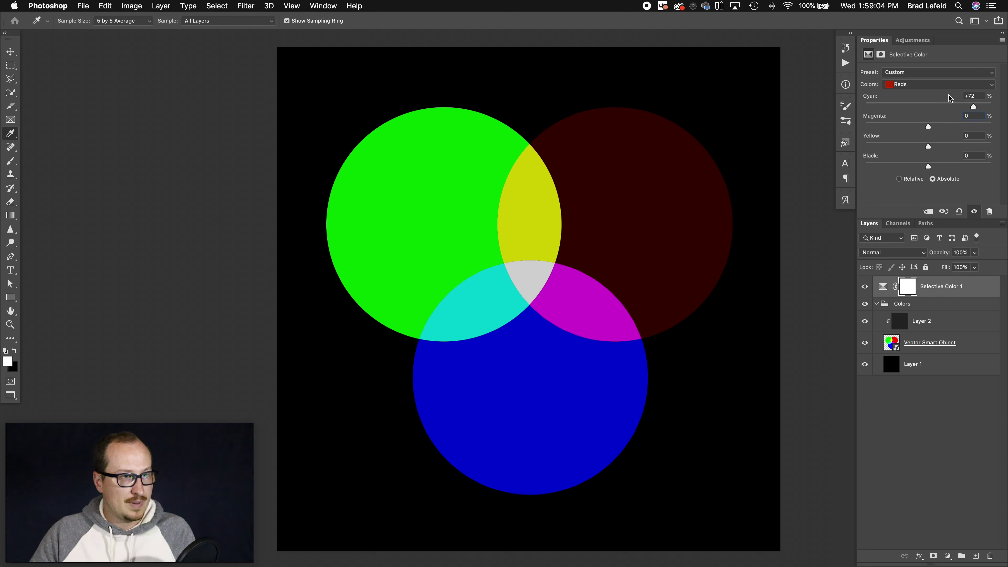
{"action": "left_click", "coordinate": [972, 96]}
{"action": "type", "text": "0"}
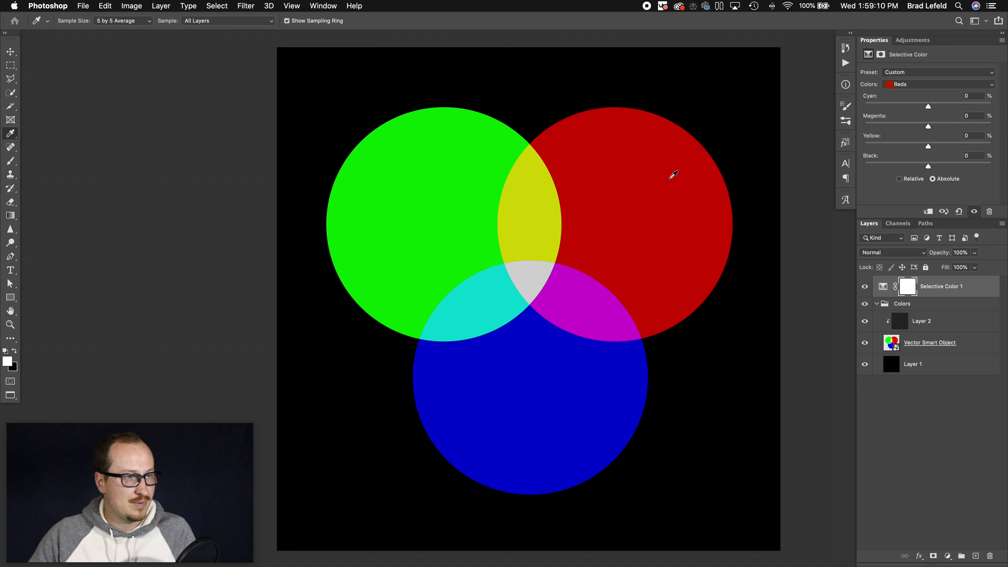
- Switch to the Relative method and set the Reds range to cyan +5%, magenta +6%, yellow +4% and black +4%
{"action": "left_click_drag", "start_coordinate": [930, 107], "coordinate": [947, 146]}
{"action": "left_click", "coordinate": [899, 178]}
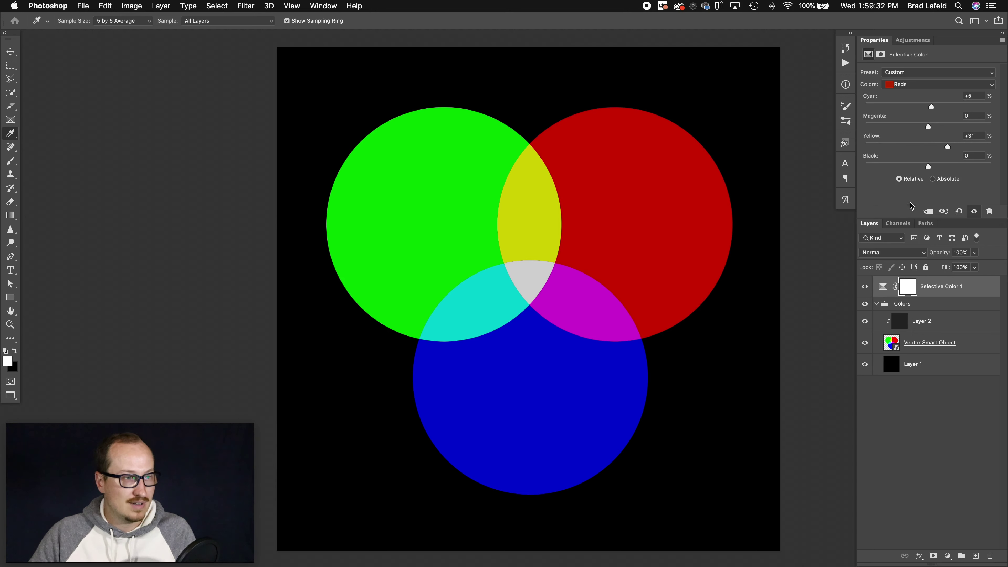
{"action": "left_click_drag", "start_coordinate": [929, 130], "coordinate": [873, 150]}
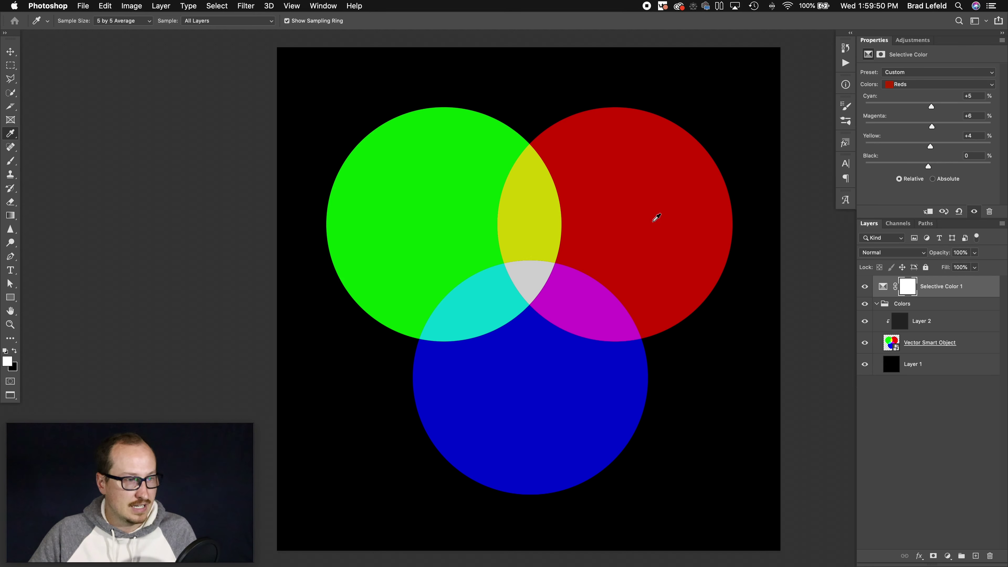
{"action": "left_click_drag", "start_coordinate": [905, 147], "coordinate": [930, 167]}
- Set the Cyans range to cyan -100%, magenta +100% and yellow +100%, and change the method to Absolute
{"action": "left_click", "coordinate": [919, 84]}
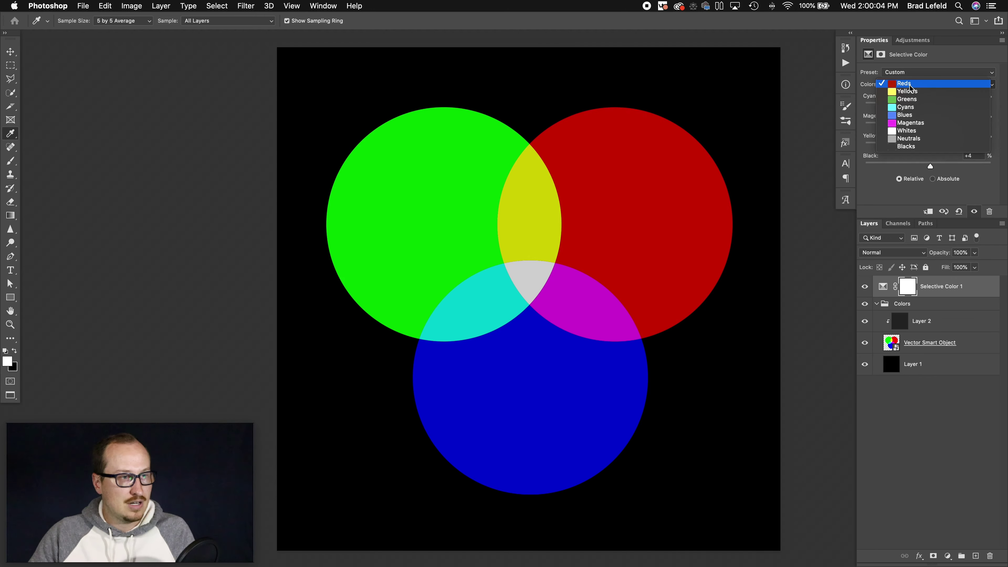
{"action": "left_click", "coordinate": [919, 107]}
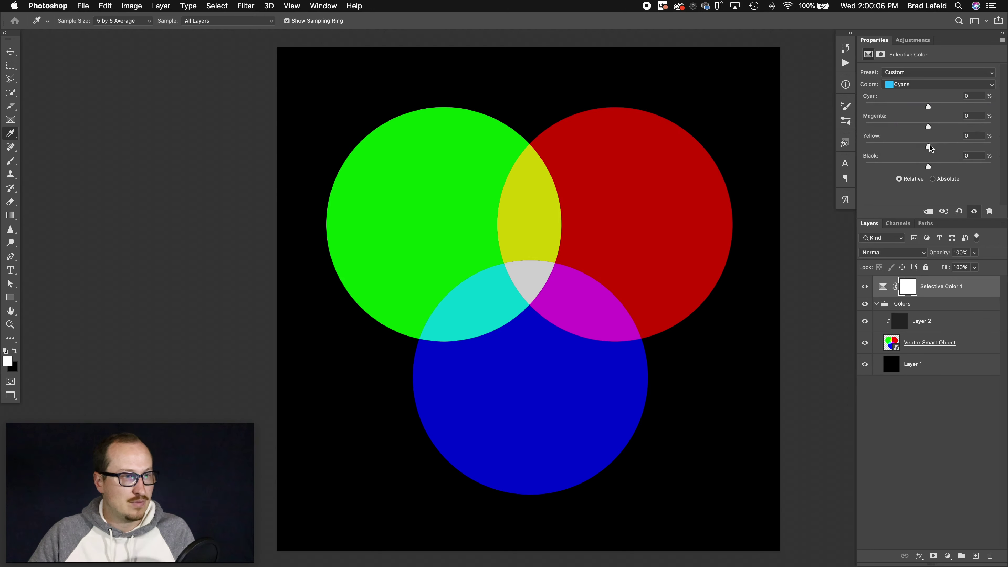
{"action": "left_click", "coordinate": [955, 123]}
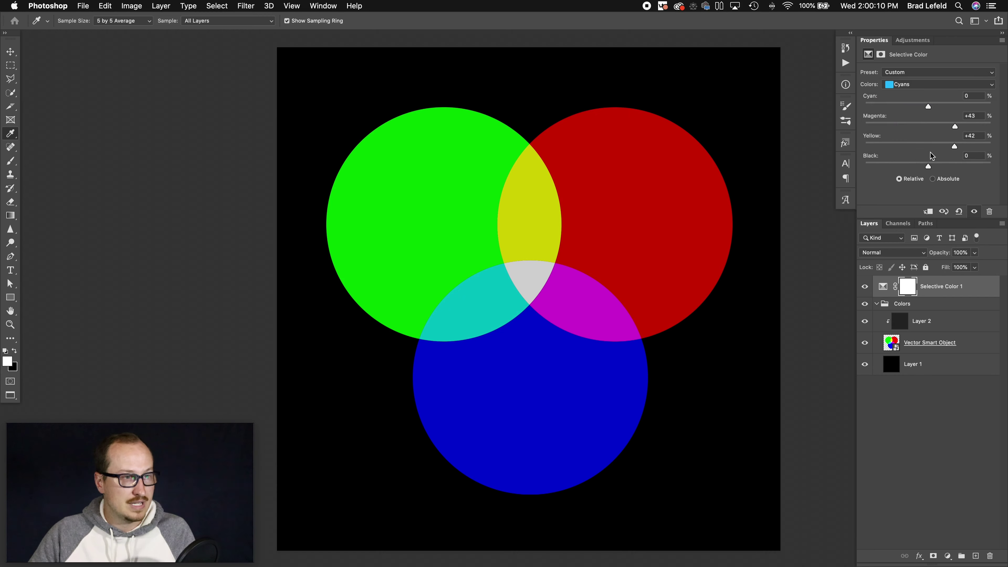
{"action": "left_click", "coordinate": [924, 106]}
{"action": "left_click_drag", "start_coordinate": [924, 106], "coordinate": [863, 106]}
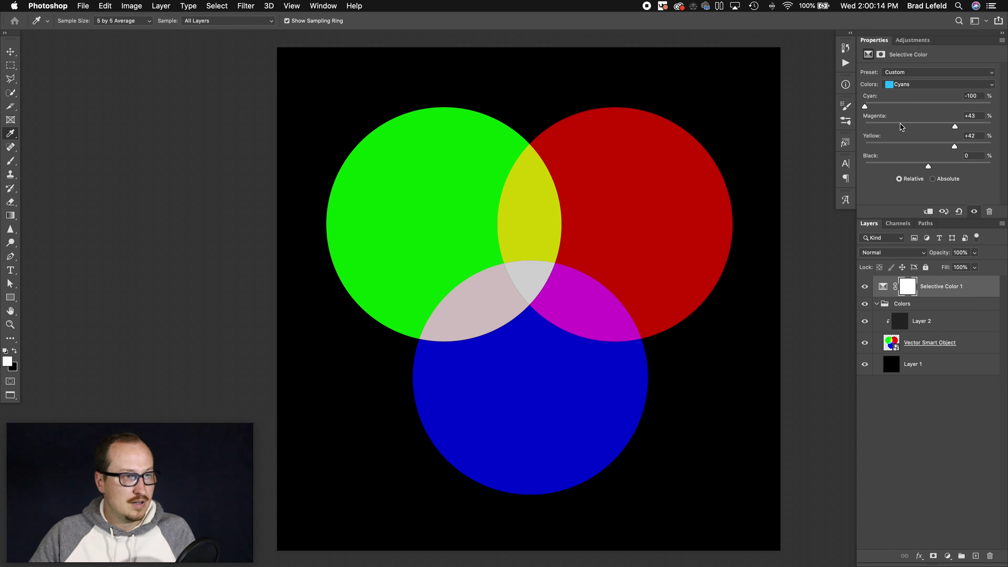
{"action": "left_click_drag", "start_coordinate": [954, 126], "coordinate": [990, 127]}
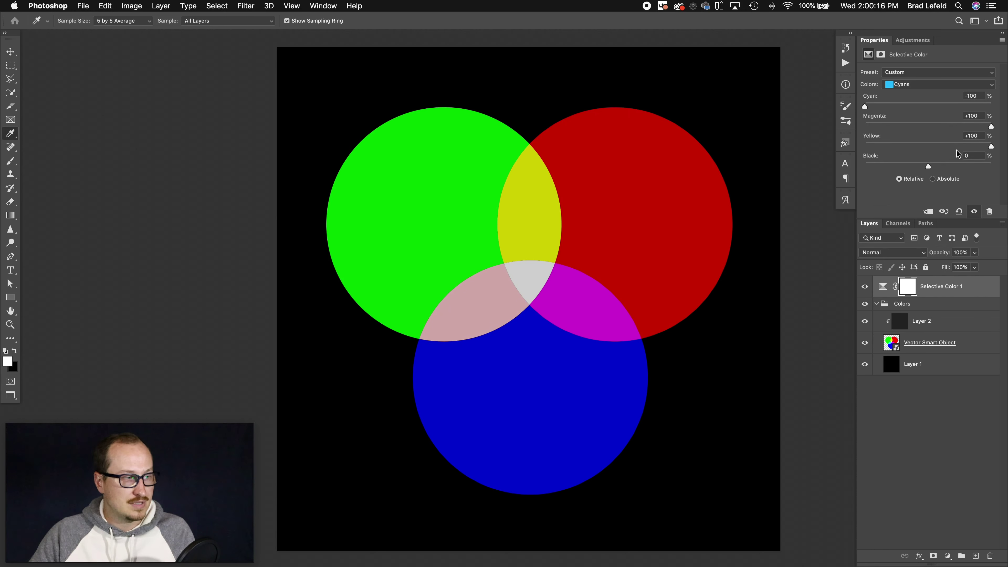
{"action": "left_click", "coordinate": [932, 179]}
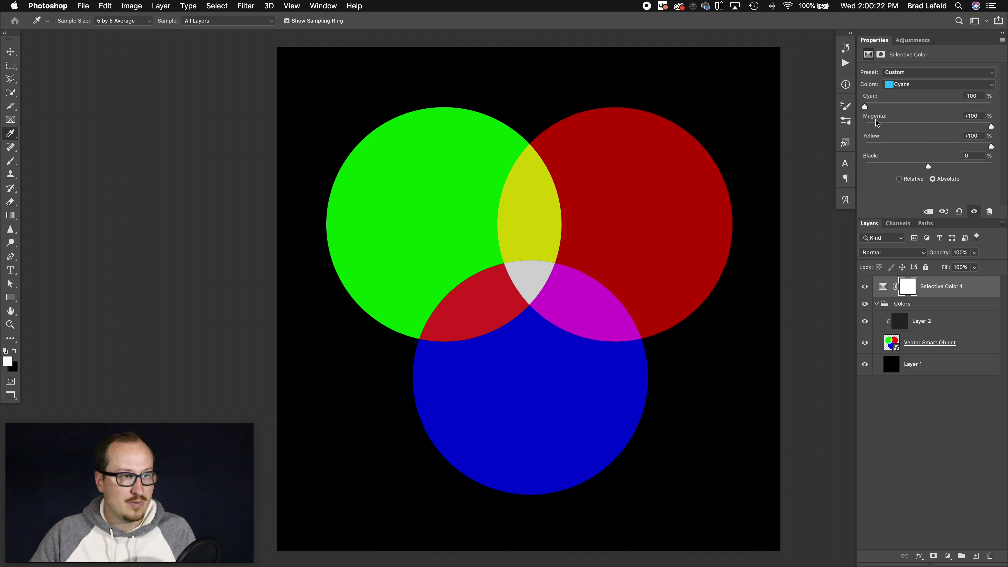
- Try the Cyans range with magenta at -100% and yellow at -10%, keeping cyan at -100%
{"action": "left_click_drag", "start_coordinate": [868, 107], "coordinate": [824, 106]}
{"action": "left_click_drag", "start_coordinate": [874, 140], "coordinate": [837, 143]}
{"action": "type", "text": "-10"}
{"action": "key", "text": "Return"}
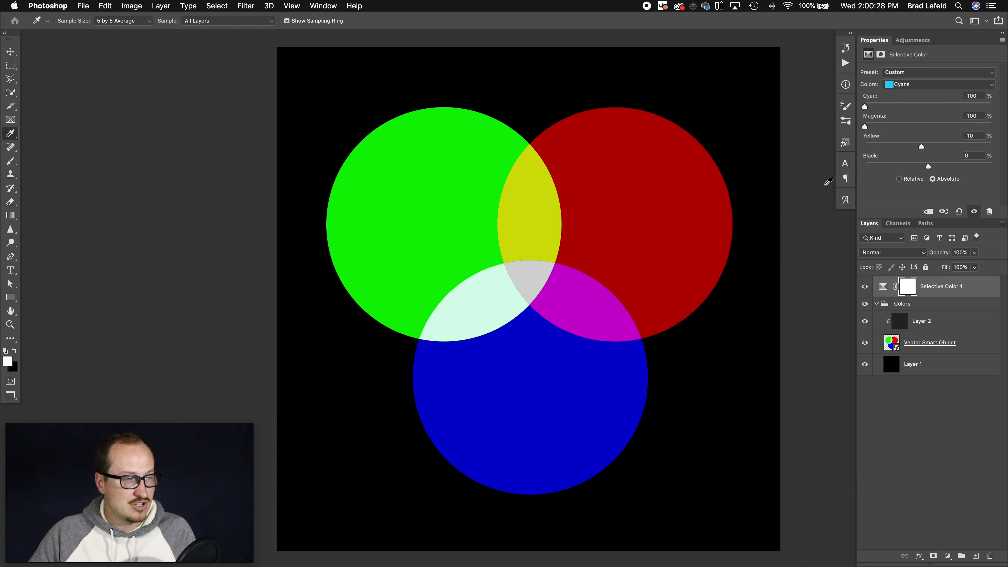
- Bring the Cyans range back near neutral with cyan +5%, magenta +1% and yellow +3%
{"action": "left_click_drag", "start_coordinate": [910, 106], "coordinate": [929, 110]}
{"action": "left_click", "coordinate": [929, 146]}
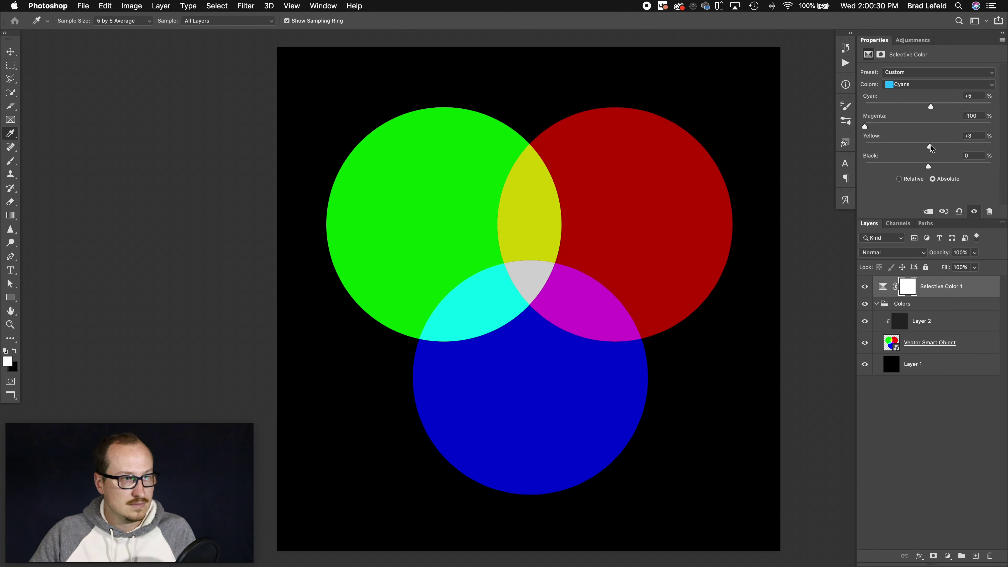
{"action": "left_click", "coordinate": [929, 127]}
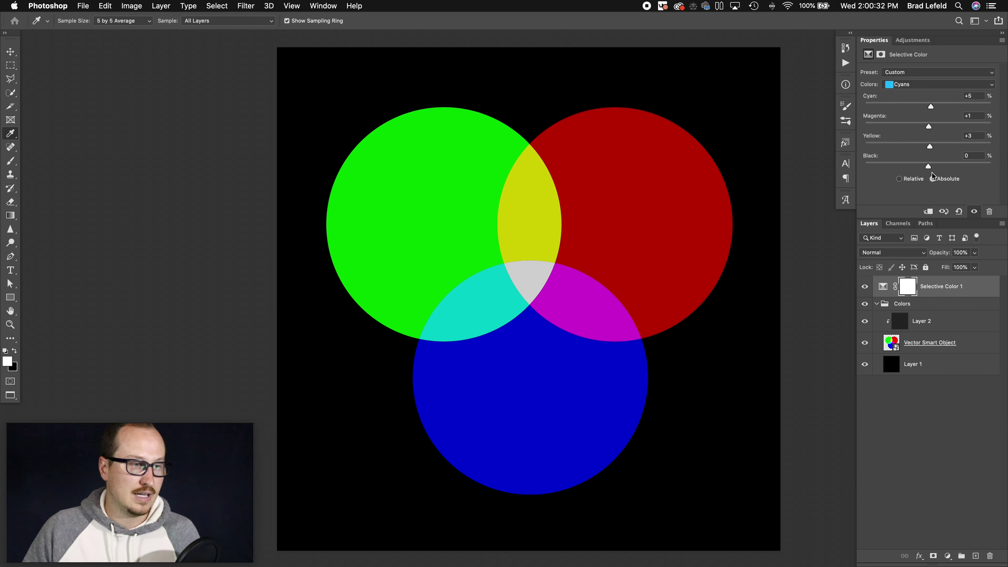
- Set the Blues range's yellow to +5% in the Selective Color layer
{"action": "left_click", "coordinate": [923, 85]}
{"action": "left_click", "coordinate": [925, 92]}
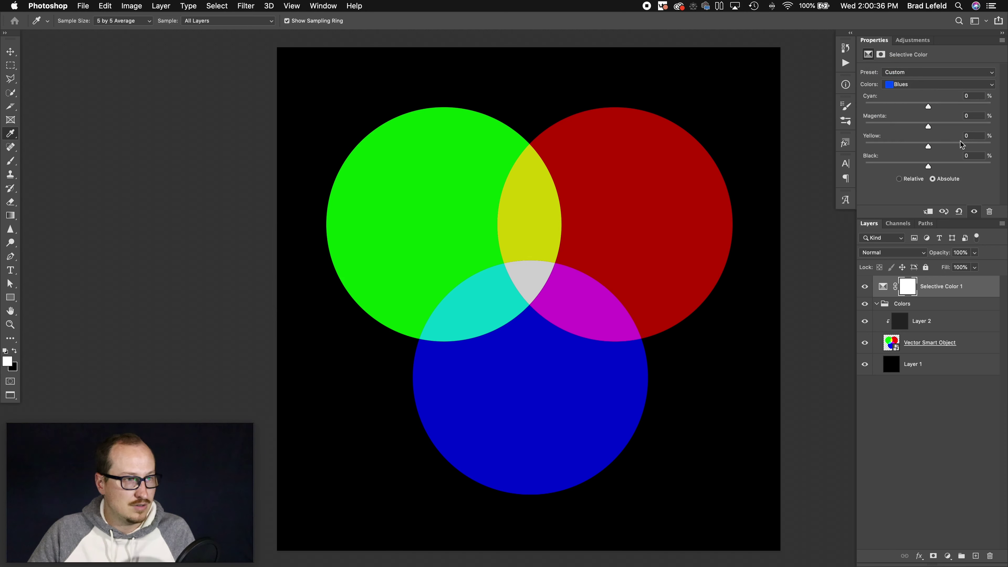
{"action": "left_click_drag", "start_coordinate": [958, 143], "coordinate": [931, 145]}
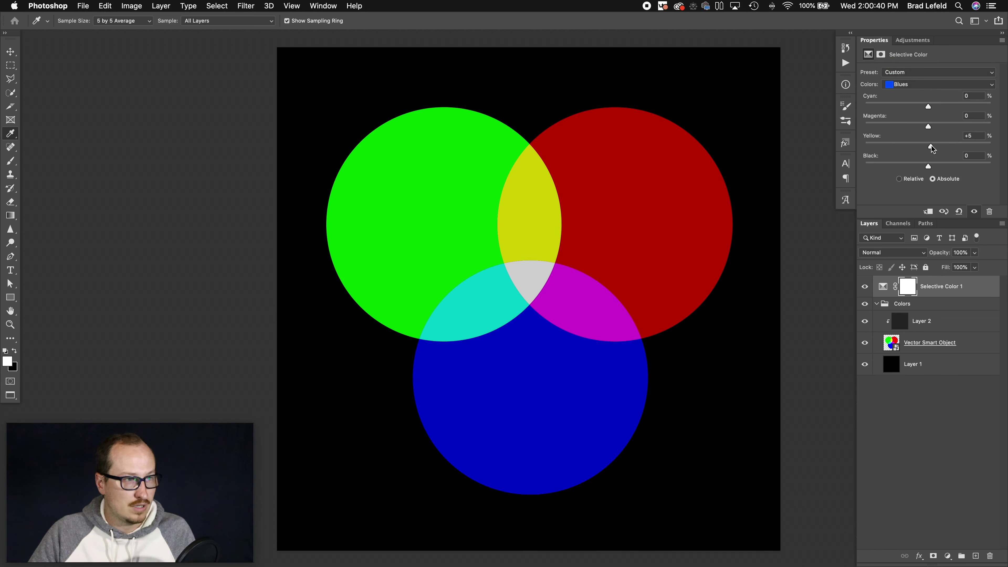
- Set the Greens range's magenta to about -53% under the Absolute method
{"action": "left_click", "coordinate": [910, 85]}
{"action": "left_click", "coordinate": [907, 68]}
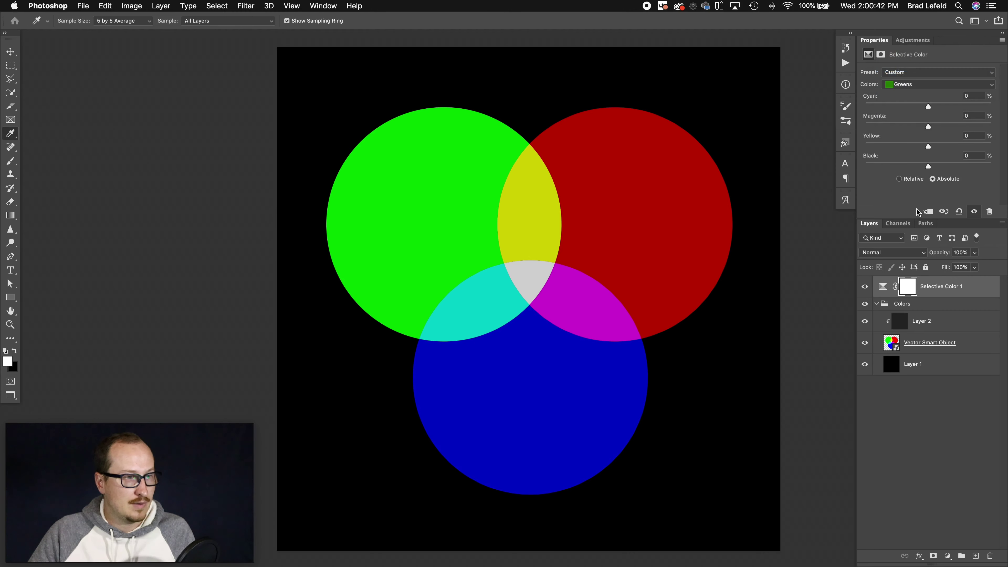
{"action": "left_click", "coordinate": [958, 124]}
{"action": "left_click_drag", "start_coordinate": [950, 122], "coordinate": [883, 121]}
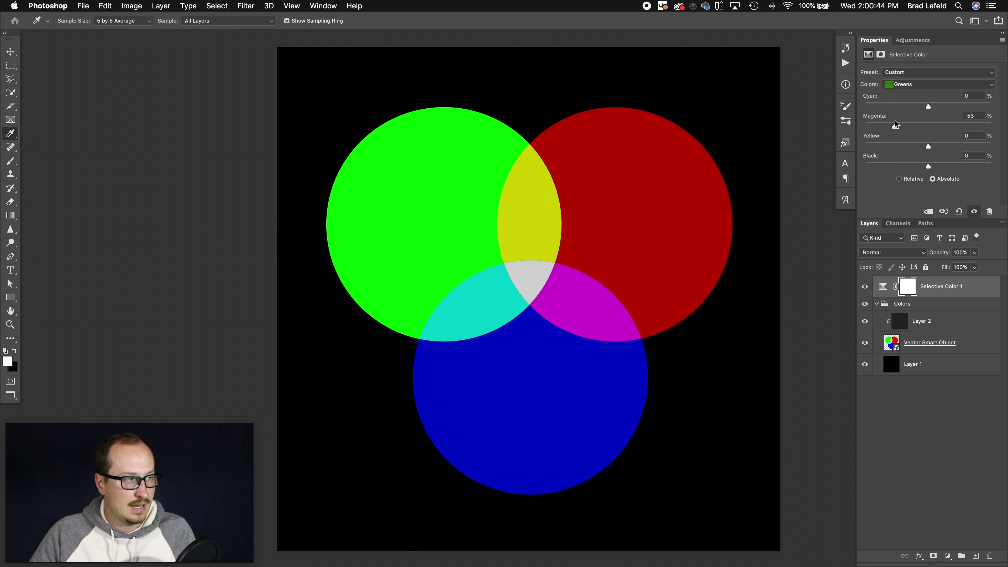
- Set the Yellows range to cyan -76%, magenta -71% and yellow +100%
{"action": "left_click", "coordinate": [915, 84]}
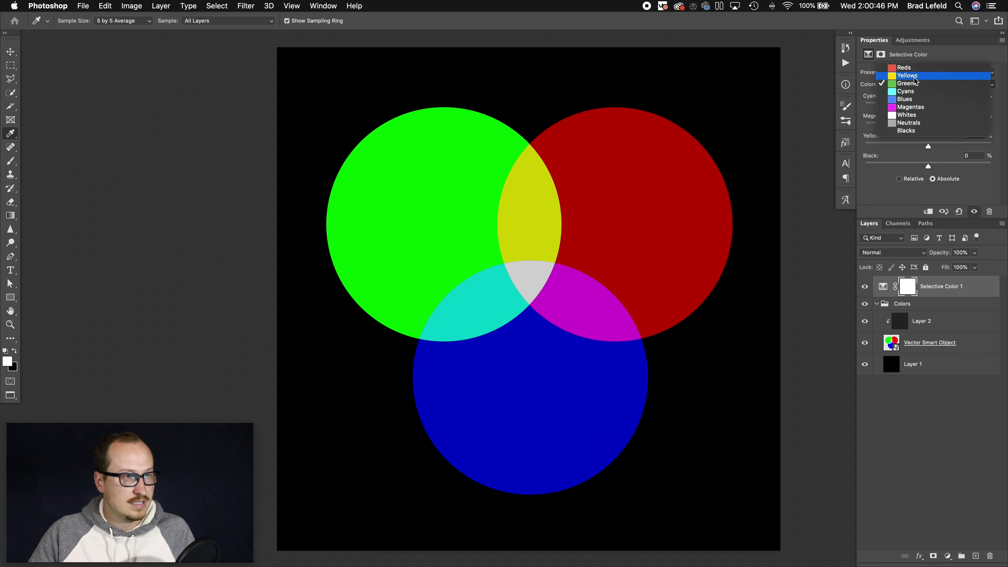
{"action": "left_click", "coordinate": [914, 76]}
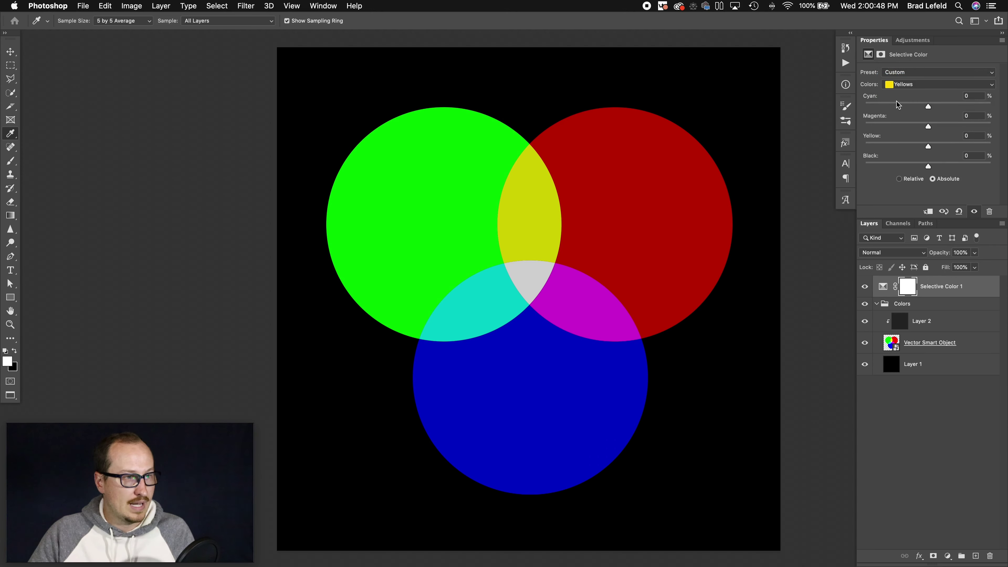
{"action": "left_click_drag", "start_coordinate": [894, 106], "coordinate": [879, 106]}
{"action": "left_click", "coordinate": [883, 122]}
{"action": "left_click", "coordinate": [954, 143]}
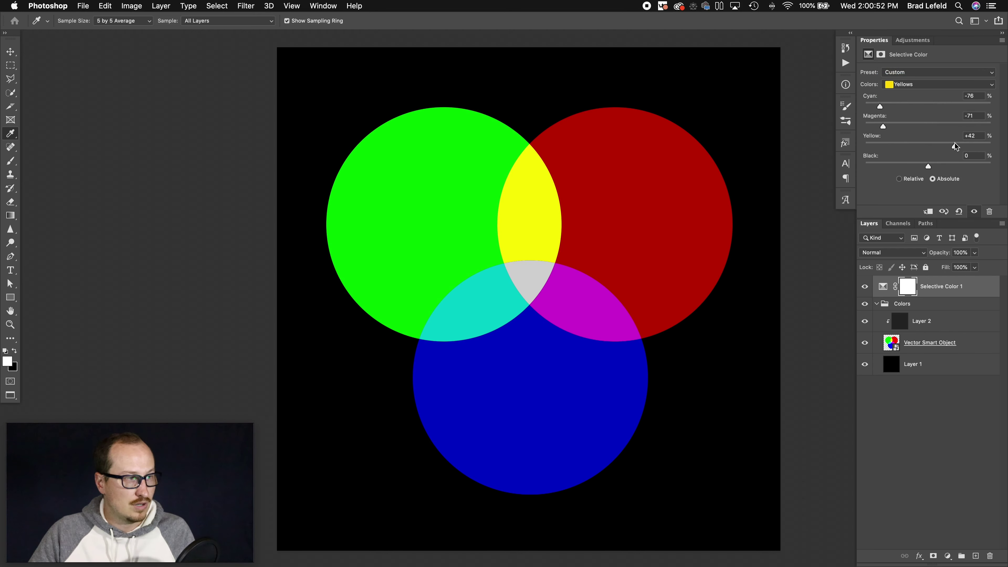
{"action": "left_click_drag", "start_coordinate": [954, 144], "coordinate": [997, 146]}
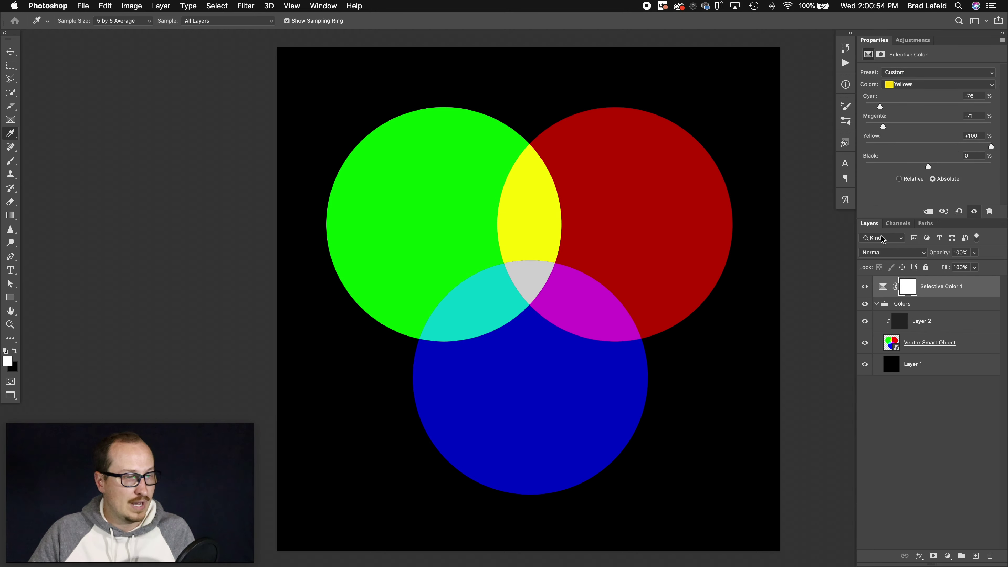
- Select the Colors group, sample the green circle as the foreground colour and activate the Move tool
{"action": "left_click", "coordinate": [931, 309]}
{"action": "left_click", "coordinate": [383, 283]}
{"action": "key", "text": "v"}
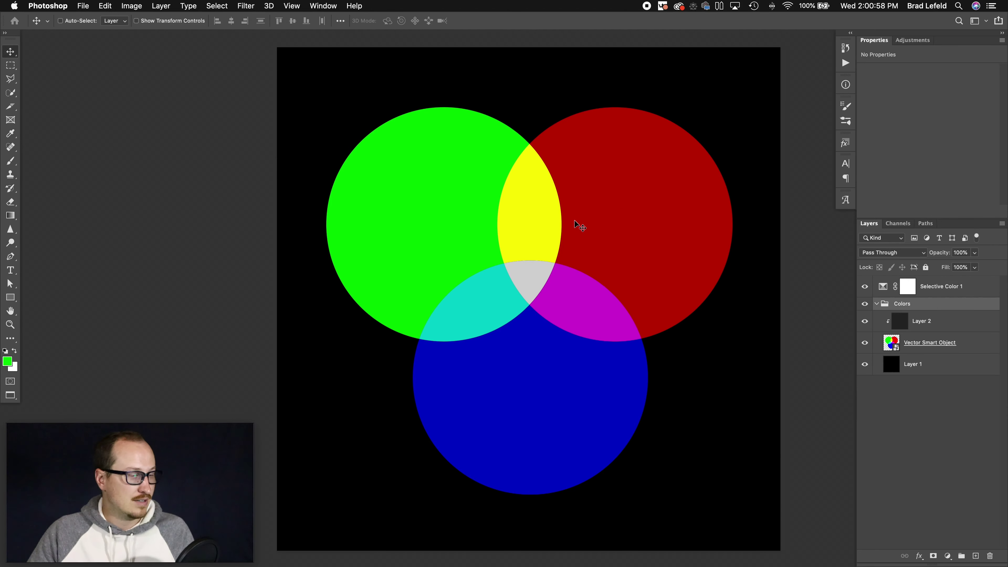
- Switch to the portrait document and add a Vibrance adjustment layer with vibrance +100, examining the face up close
{"action": "key", "text": "ctrl+Tab"}
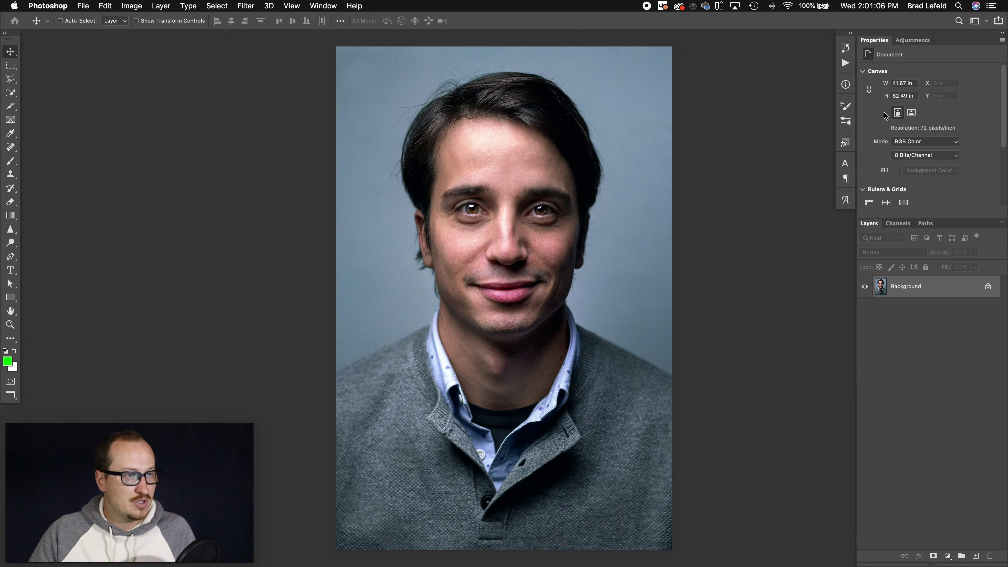
{"action": "left_click", "coordinate": [912, 40]}
{"action": "left_click", "coordinate": [936, 66]}
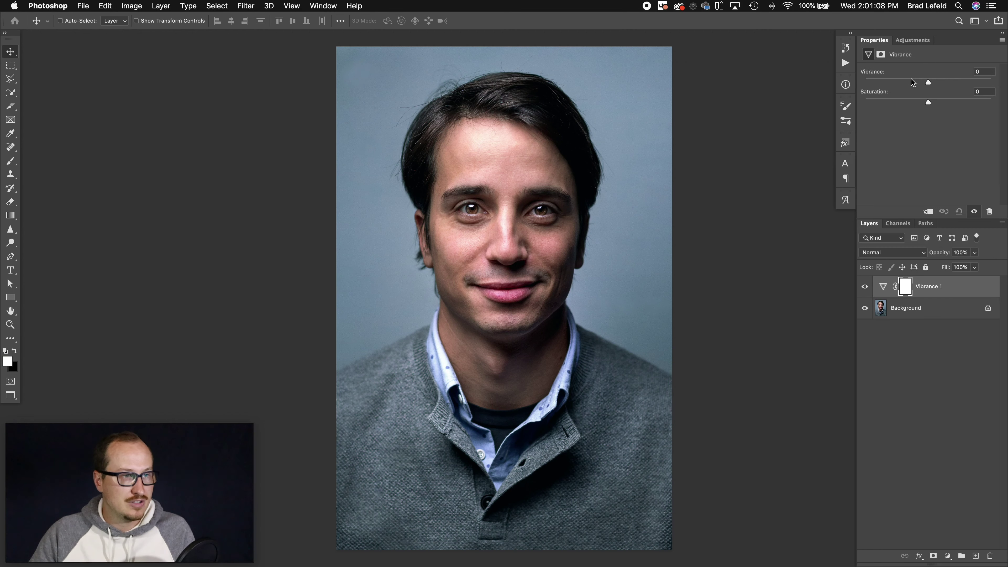
{"action": "left_click_drag", "start_coordinate": [960, 78], "coordinate": [969, 79]}
{"action": "key", "text": "z"}
{"action": "left_click", "coordinate": [554, 247]}
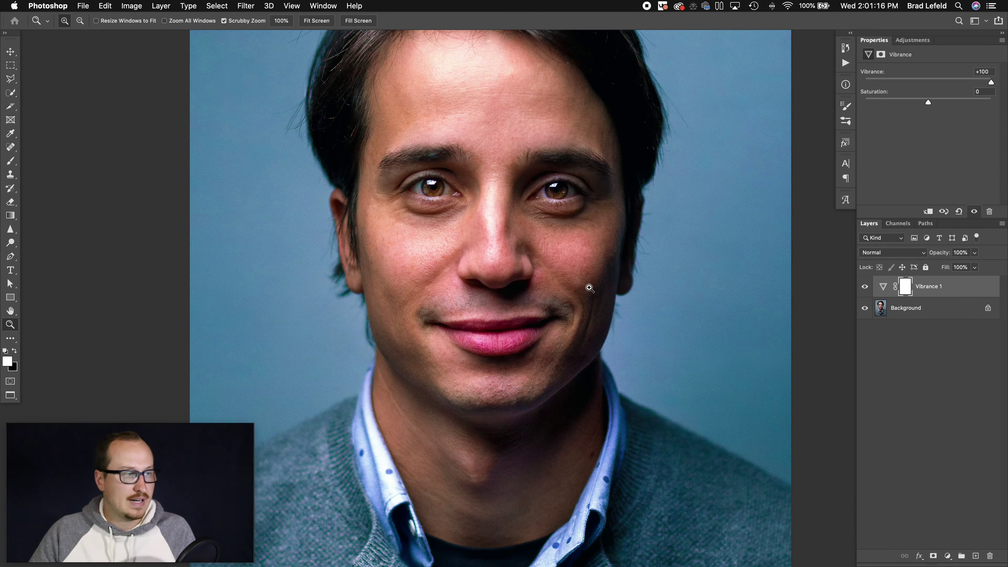
- Delete the Vibrance layer and add a Selective Color adjustment layer above the portrait's Background
{"action": "left_click", "coordinate": [936, 287]}
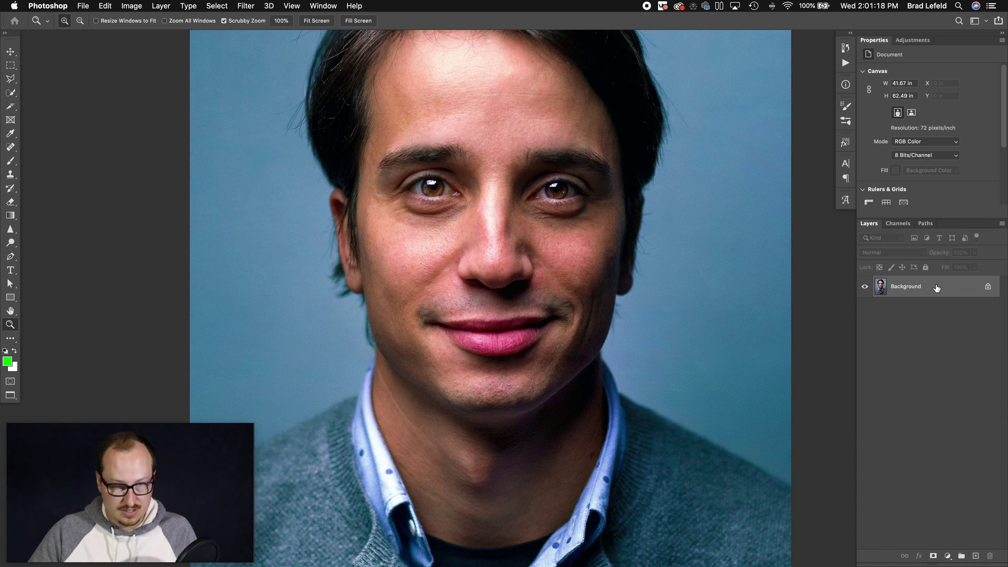
{"action": "key", "text": "Delete"}
{"action": "left_click", "coordinate": [917, 40]}
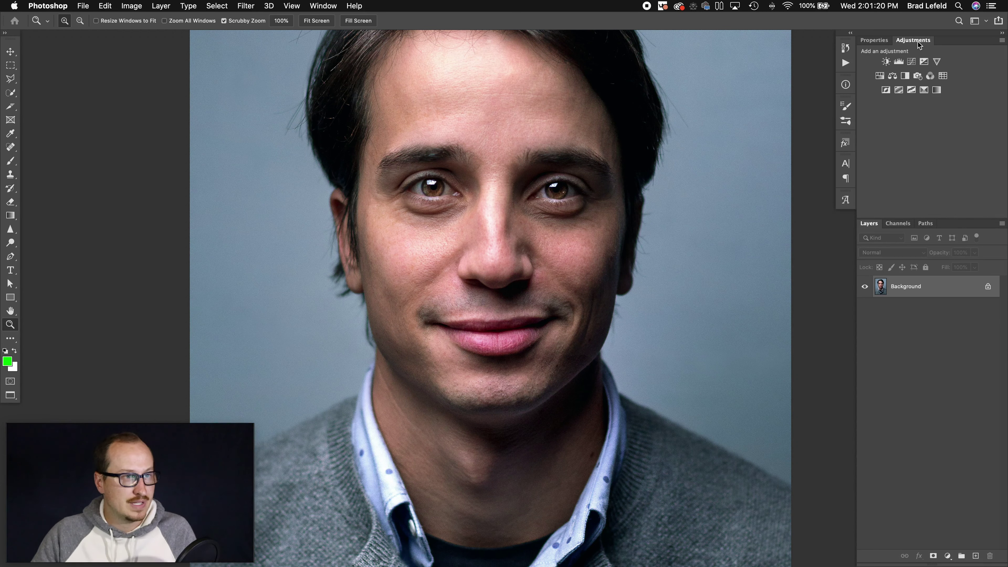
{"action": "left_click", "coordinate": [924, 90]}
- Set the Reds range's cyan to -52% under Absolute, then to -100% under the Relative method
{"action": "left_click", "coordinate": [930, 84]}
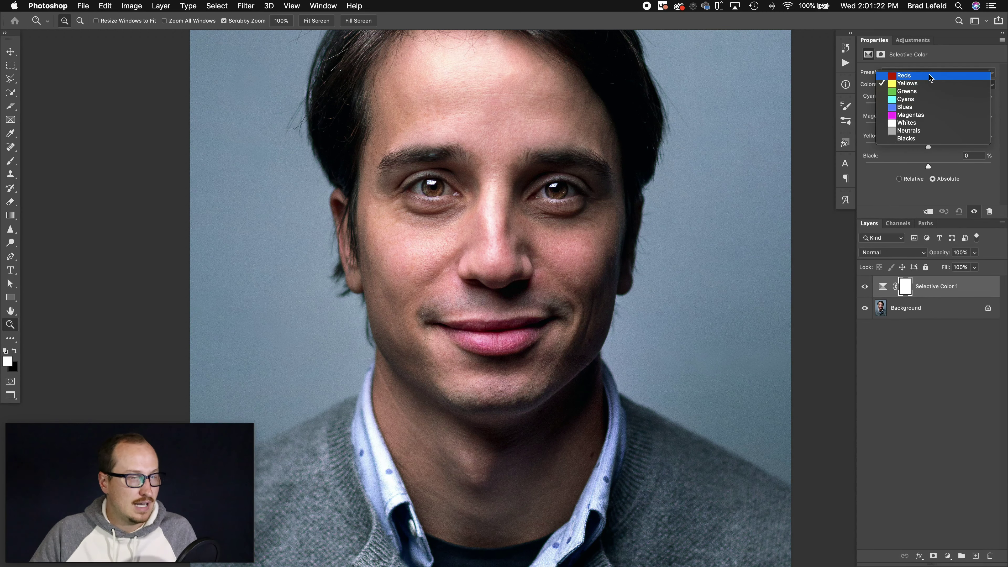
{"action": "left_click", "coordinate": [929, 75]}
{"action": "left_click", "coordinate": [927, 86]}
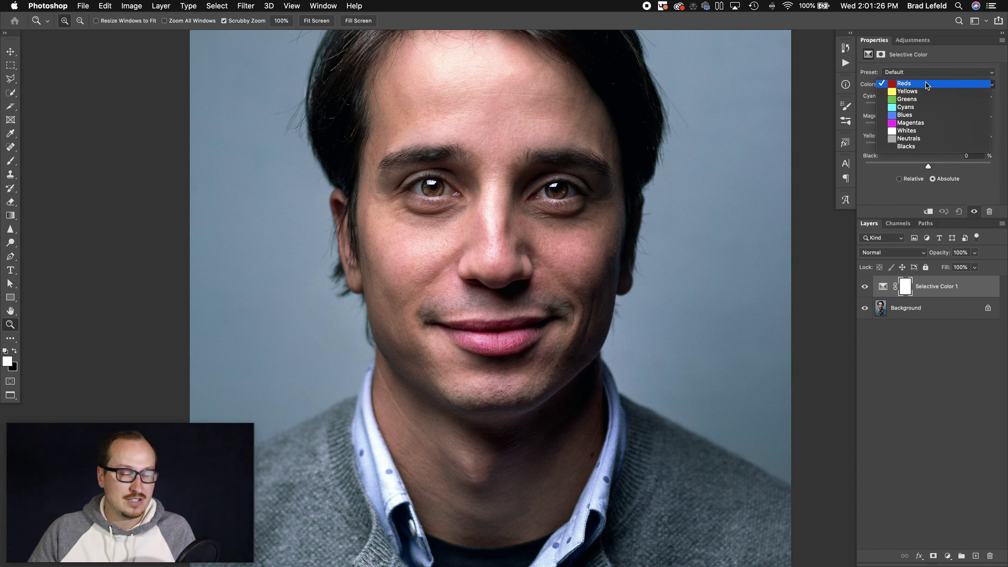
{"action": "left_click", "coordinate": [925, 83]}
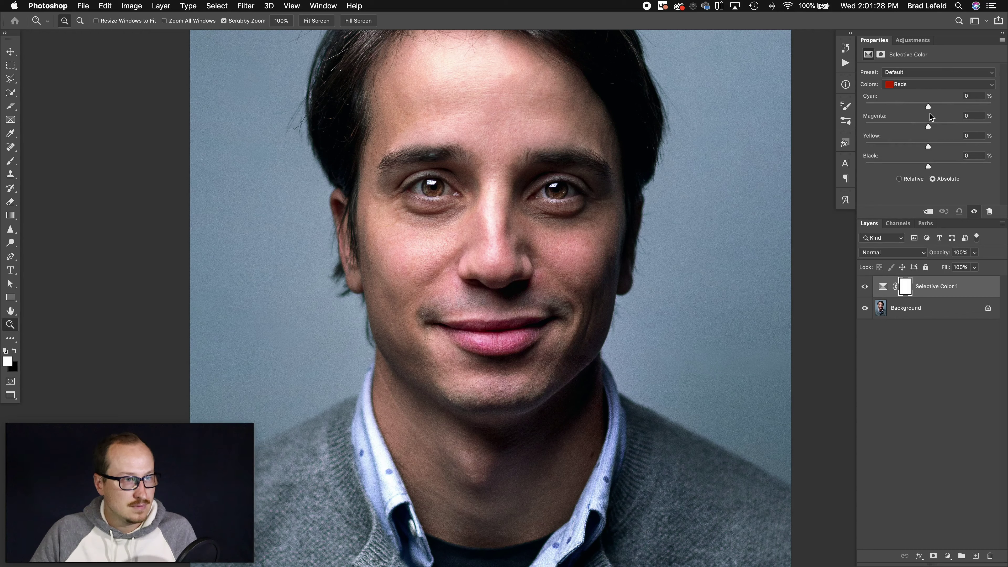
{"action": "left_click", "coordinate": [895, 105]}
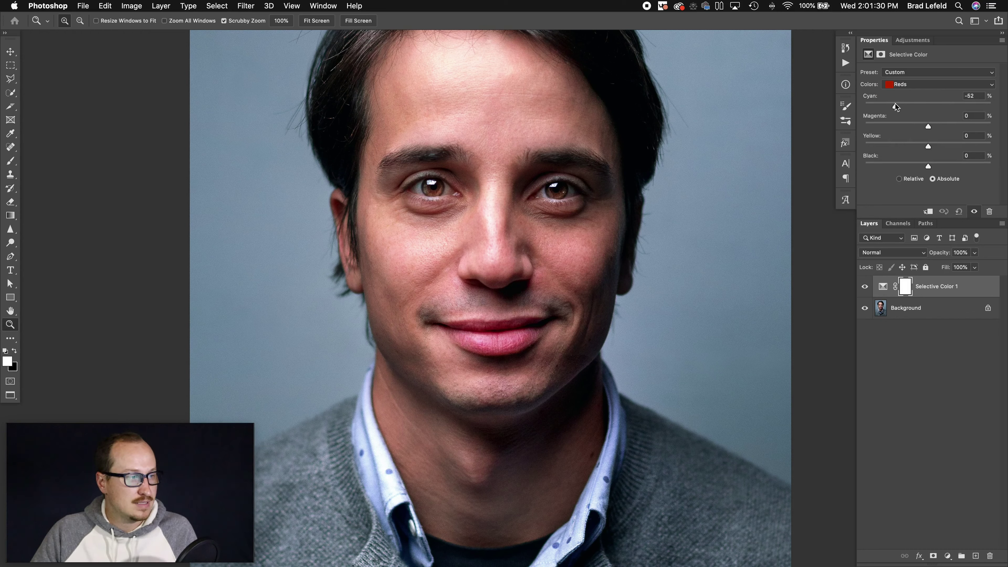
{"action": "left_click", "coordinate": [898, 179]}
{"action": "left_click_drag", "start_coordinate": [895, 107], "coordinate": [838, 109]}
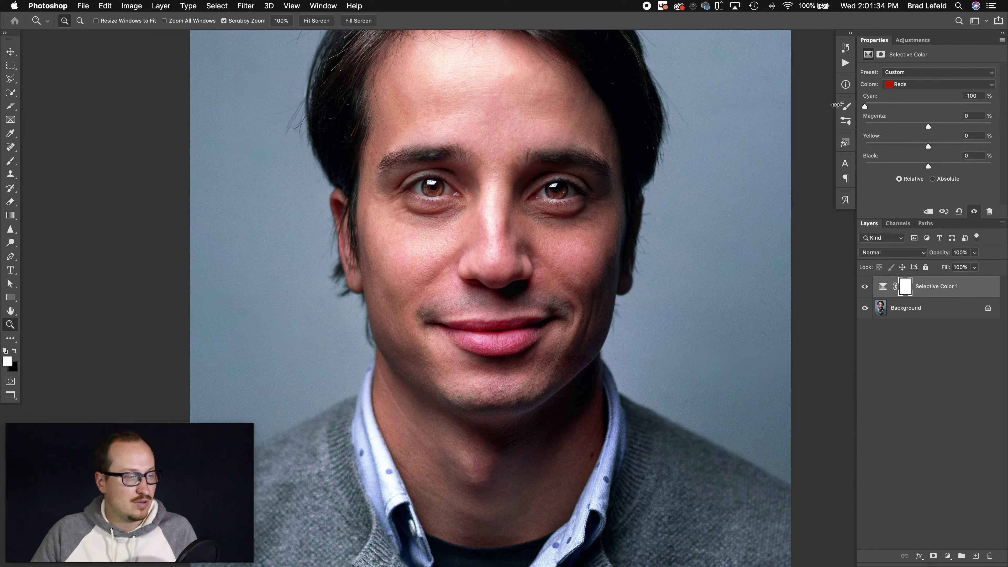
- Toggle the Selective Color layer's visibility repeatedly to compare the portrait before and after the Reds adjustment
{"action": "left_click", "coordinate": [865, 288]}
{"action": "left_click", "coordinate": [865, 288]}
{"action": "left_click", "coordinate": [865, 288]}
{"action": "left_click", "coordinate": [865, 288]}
{"action": "left_click", "coordinate": [865, 288]}
{"action": "left_click", "coordinate": [865, 288]}
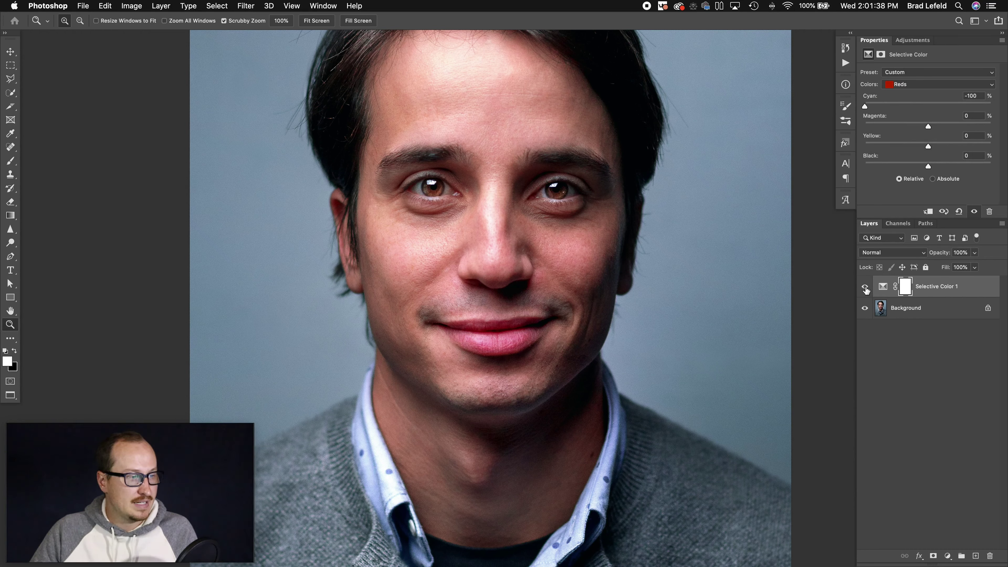
- Set the Yellows range to cyan -53%, magenta +39% and yellow +40% in the portrait's Selective Color layer
{"action": "left_click", "coordinate": [922, 85]}
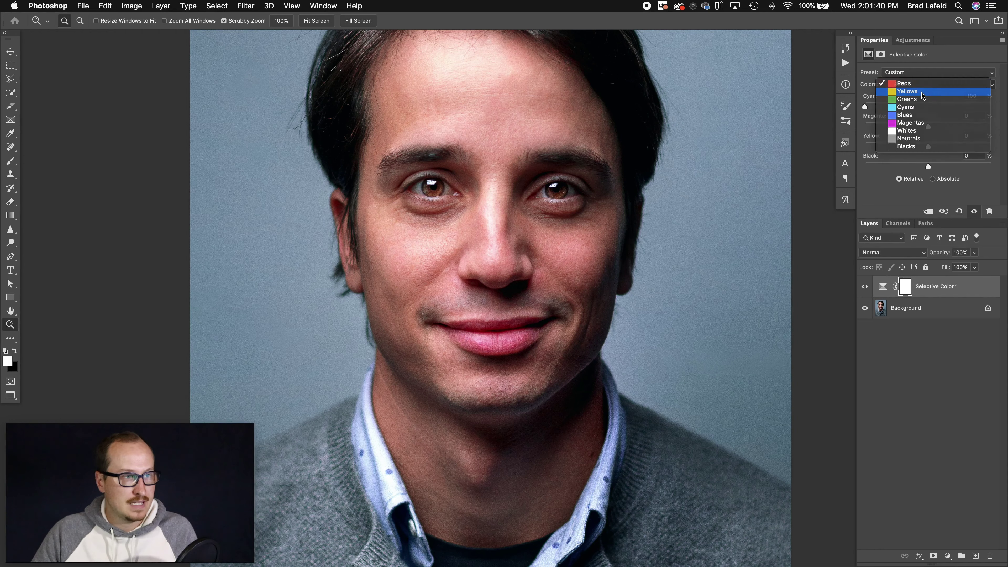
{"action": "left_click", "coordinate": [921, 92]}
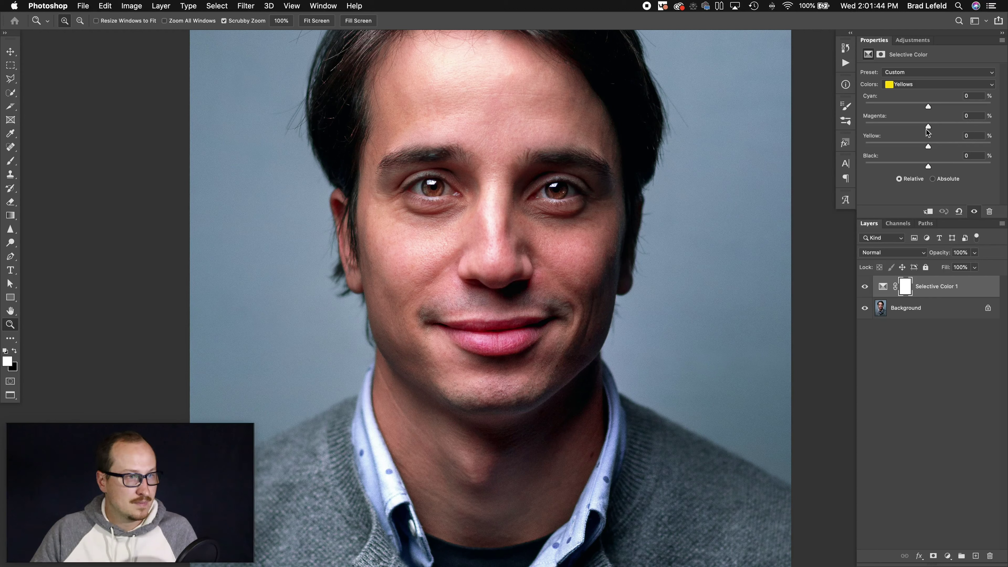
{"action": "left_click_drag", "start_coordinate": [926, 108], "coordinate": [895, 128]}
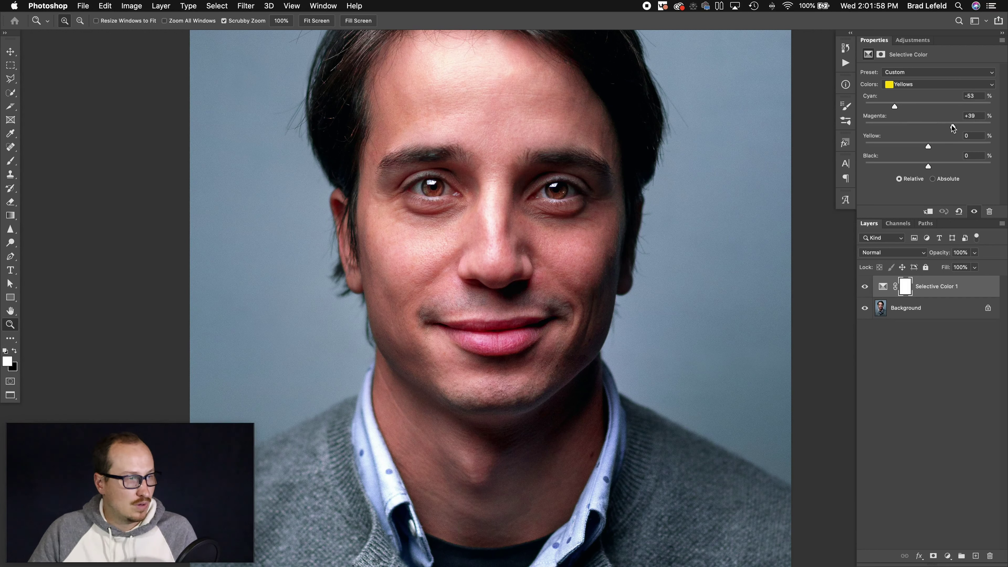
{"action": "left_click_drag", "start_coordinate": [930, 146], "coordinate": [937, 149]}
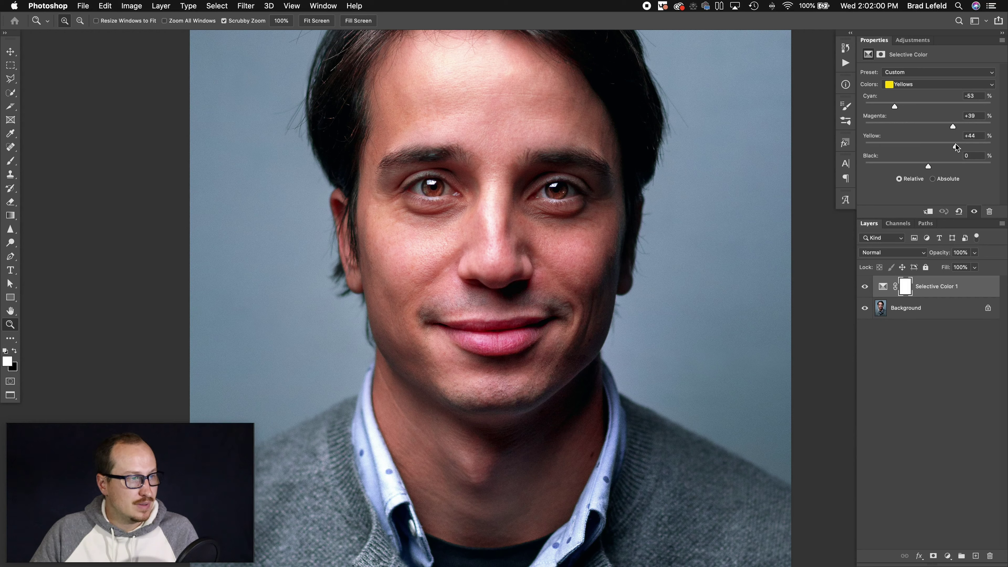
{"action": "left_click_drag", "start_coordinate": [953, 144], "coordinate": [955, 147]}
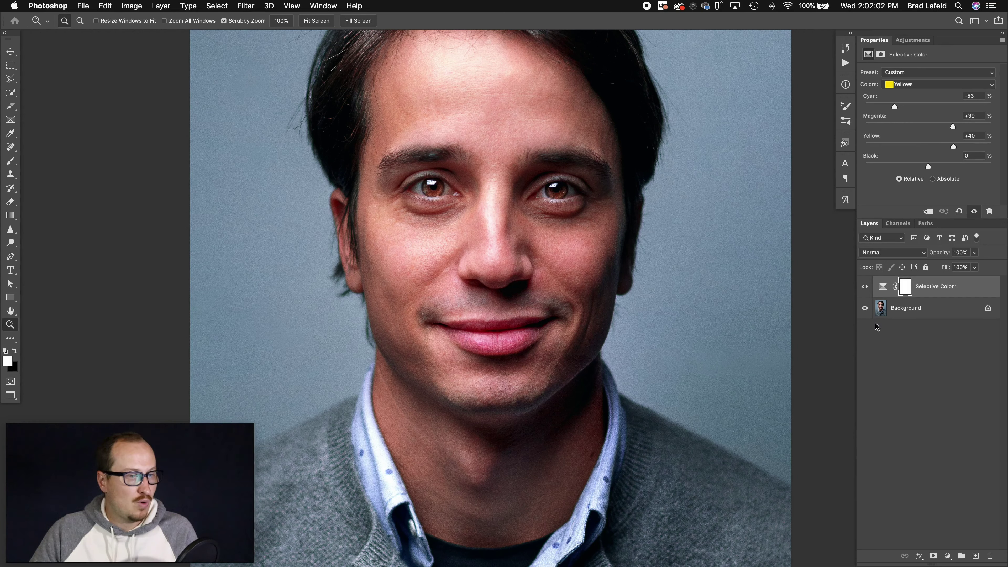
- Toggle the Selective Color layer's visibility repeatedly to compare the skin tones before and after the Yellows adjustment
{"action": "left_click", "coordinate": [865, 286]}
{"action": "left_click", "coordinate": [866, 286]}
{"action": "left_click", "coordinate": [866, 286]}
{"action": "left_click", "coordinate": [866, 286]}
{"action": "left_click", "coordinate": [865, 287]}
{"action": "left_click", "coordinate": [865, 287]}
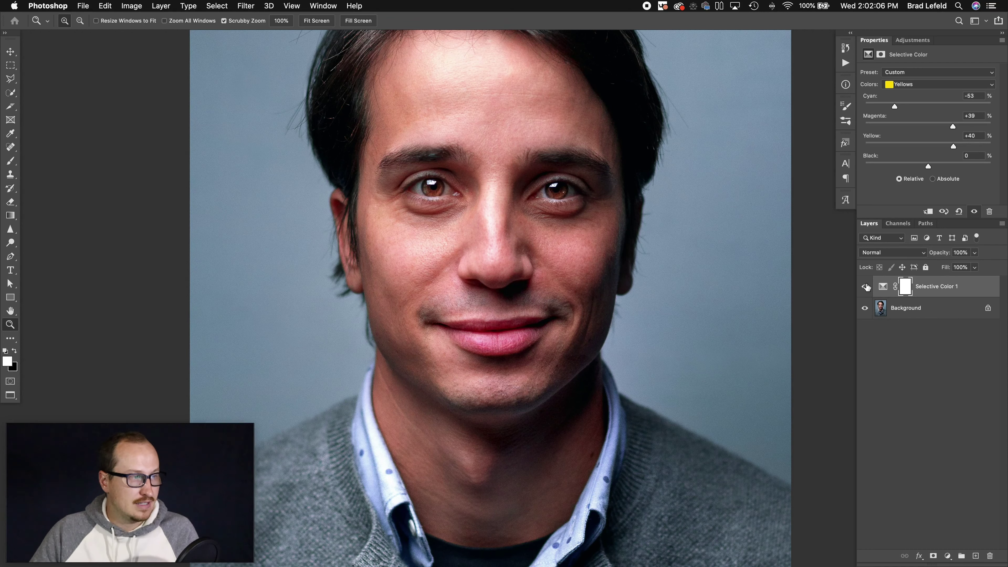
{"action": "left_click", "coordinate": [866, 286]}
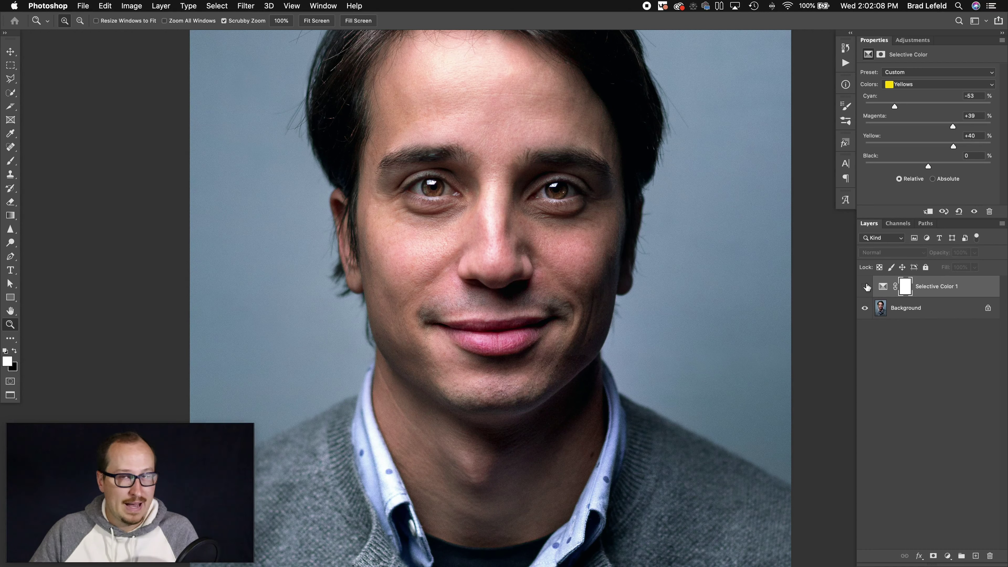
- Set the Cyans range to cyan +55%, magenta -44% and yellow -44%, consulting the RGB circles document for reference
{"action": "left_click", "coordinate": [913, 86]}
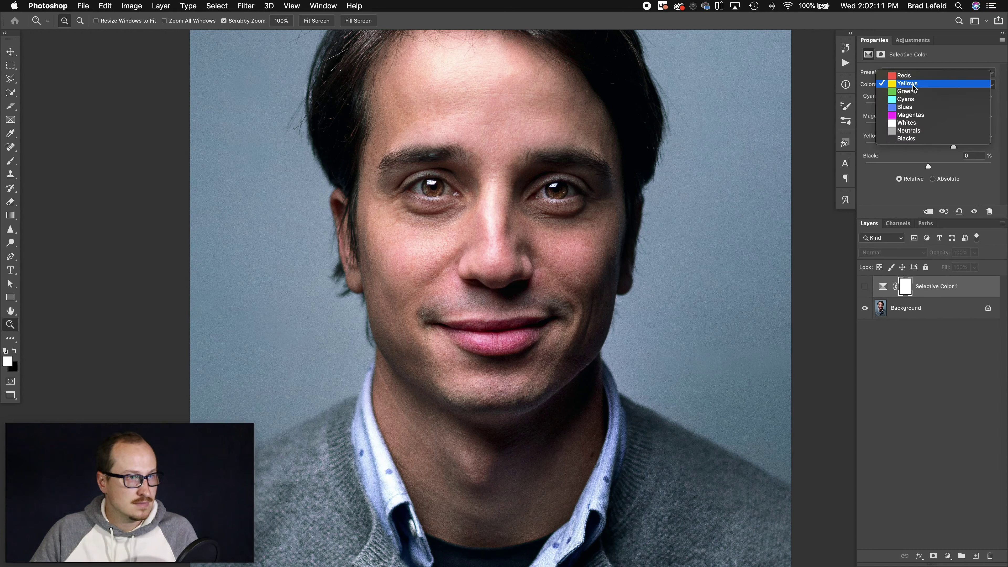
{"action": "left_click", "coordinate": [914, 101]}
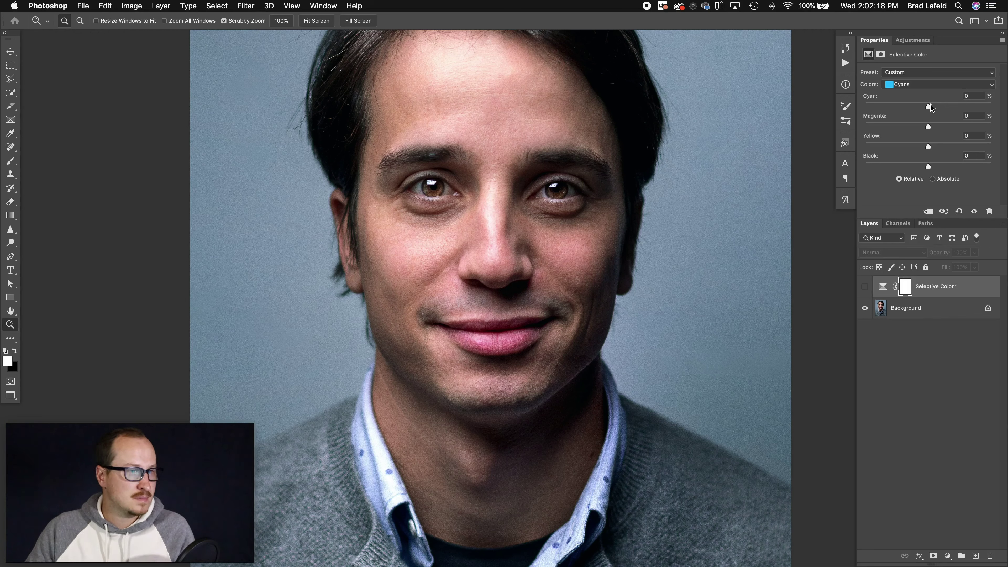
{"action": "left_click_drag", "start_coordinate": [928, 106], "coordinate": [962, 105]}
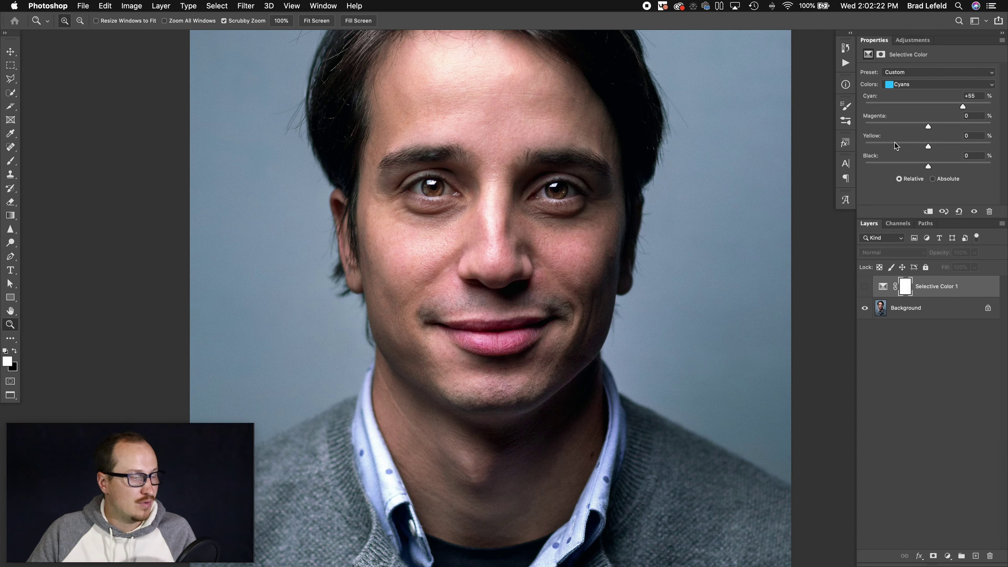
{"action": "key", "text": "ctrl+Tab"}
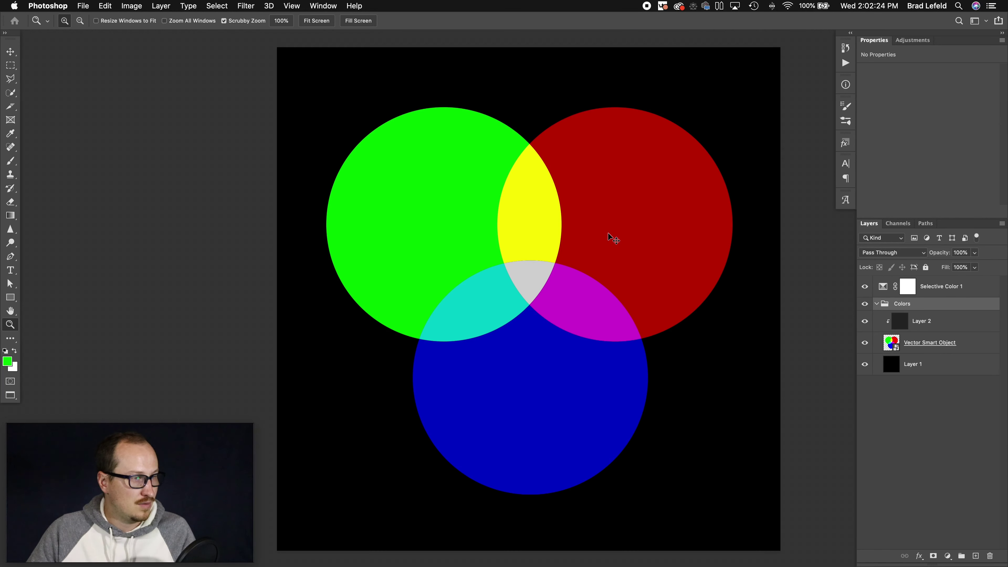
{"action": "key", "text": "ctrl+Tab"}
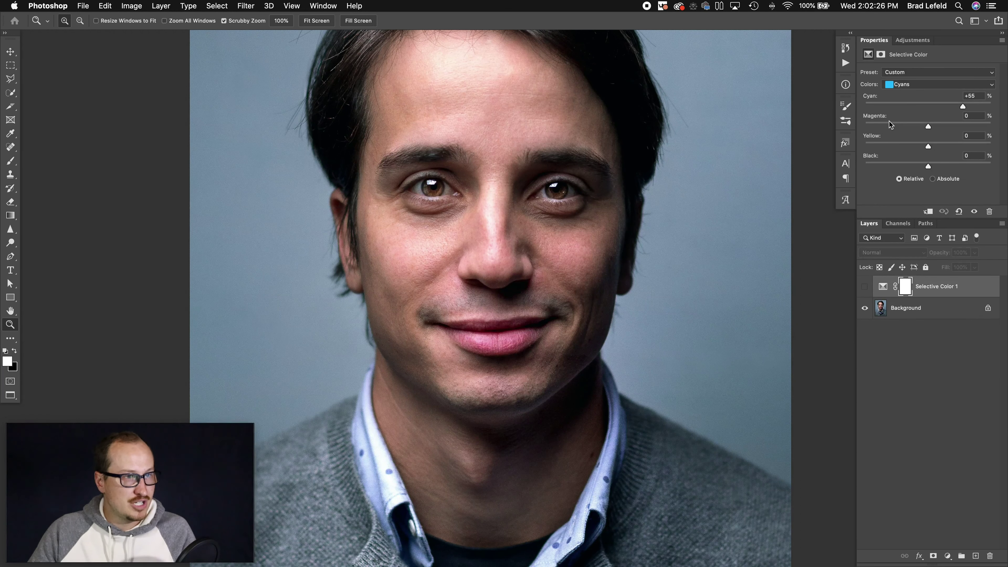
{"action": "left_click", "coordinate": [901, 126]}
{"action": "left_click", "coordinate": [899, 143]}
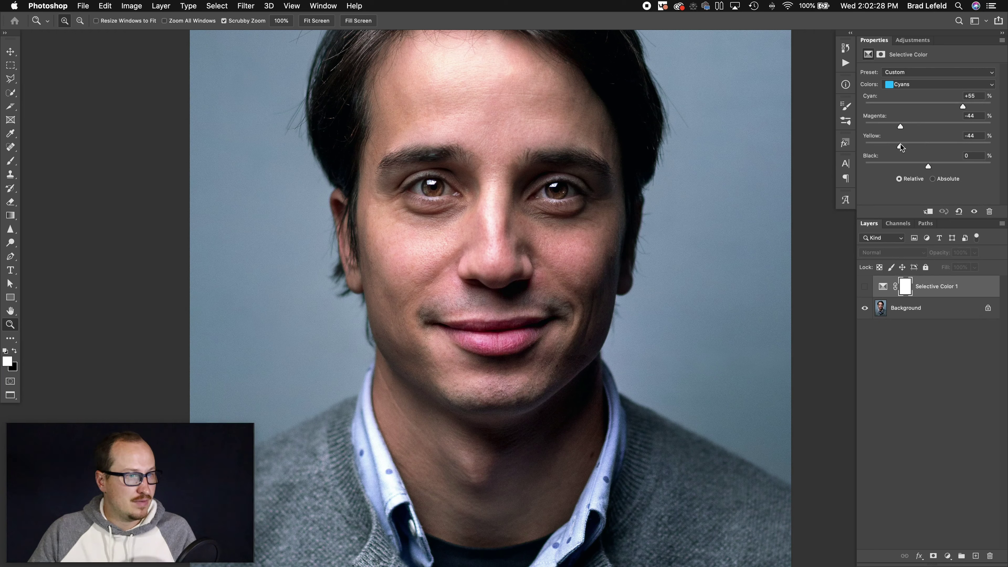
- Show the Selective Color layer and readjust the Cyans range to cyan +2%, magenta -66% and yellow -68%
{"action": "left_click", "coordinate": [866, 288]}
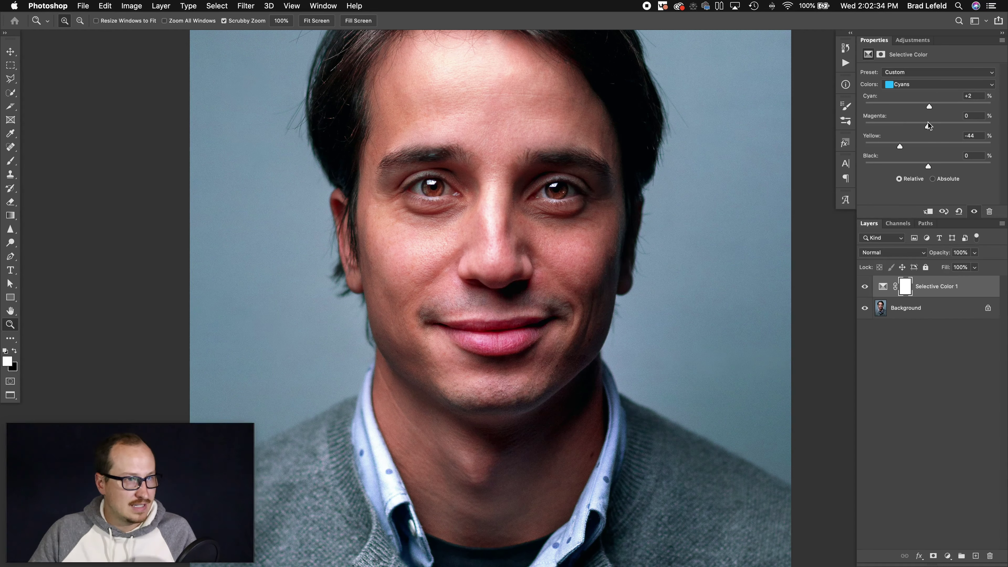
{"action": "left_click", "coordinate": [926, 146]}
{"action": "left_click_drag", "start_coordinate": [897, 126], "coordinate": [886, 126]}
{"action": "left_click", "coordinate": [885, 146]}
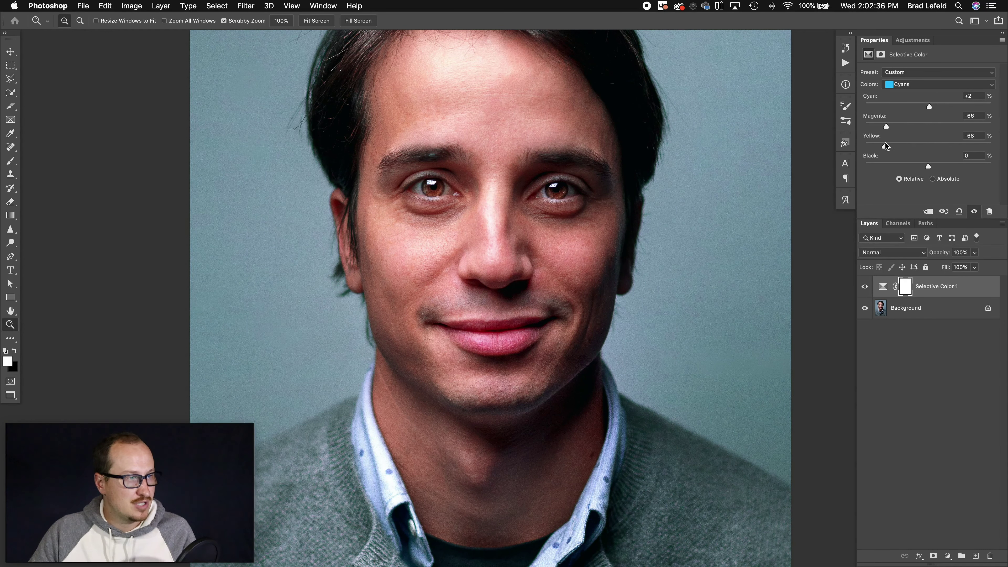
{"action": "scroll", "coordinate": [703, 210], "scroll_direction": "down", "scroll_amount": 1}
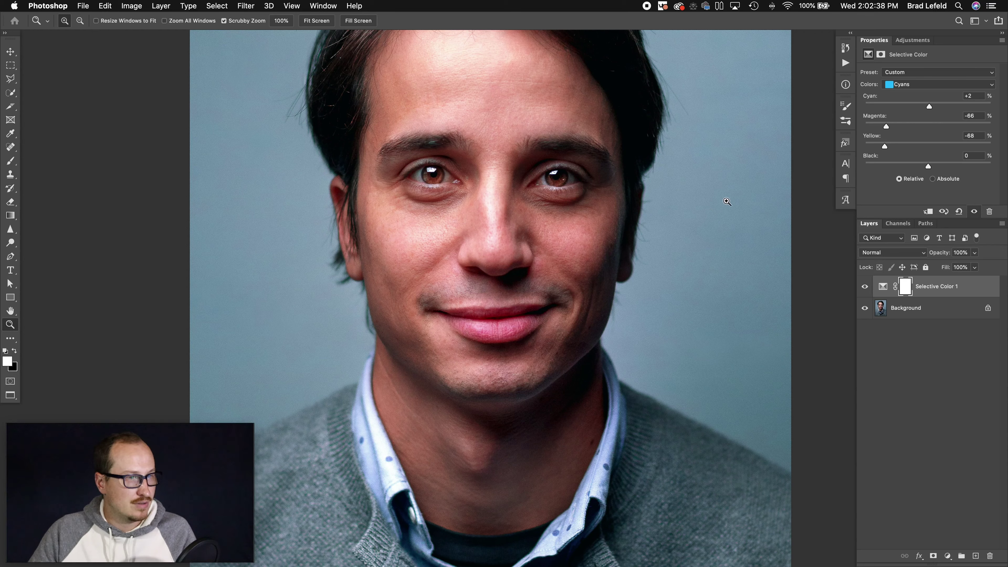
- Set the Blues range to cyan +73%, yellow -100% and black +32% to intensify the backdrop and shirt
{"action": "left_click", "coordinate": [929, 84]}
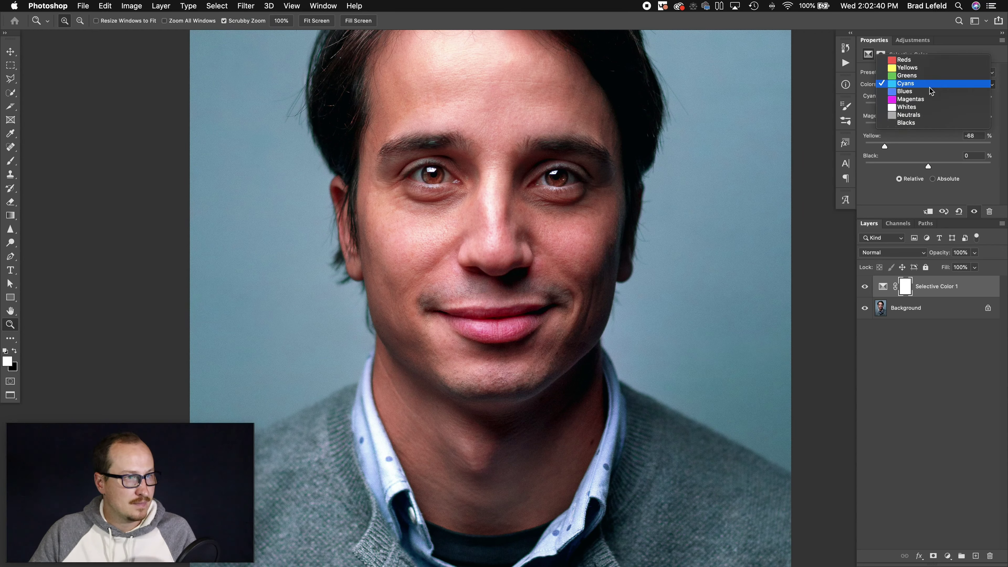
{"action": "left_click", "coordinate": [930, 93]}
{"action": "left_click", "coordinate": [884, 146]}
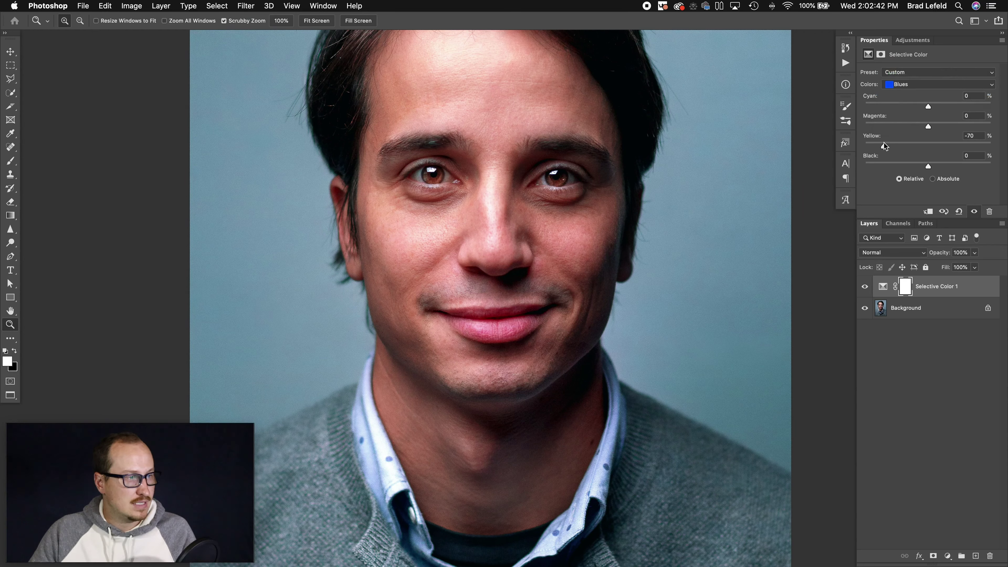
{"action": "left_click_drag", "start_coordinate": [884, 146], "coordinate": [830, 150]}
{"action": "left_click_drag", "start_coordinate": [948, 108], "coordinate": [973, 107]}
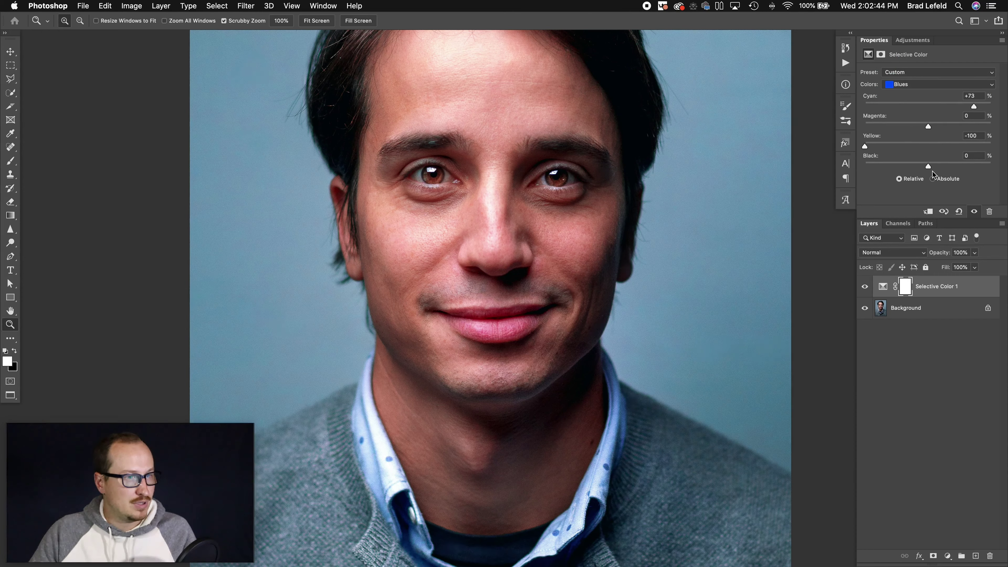
{"action": "mouse_move", "coordinate": [930, 168]}
{"action": "left_mouse_down"}
{"action": "mouse_move", "coordinate": [949, 168]}
{"action": "mouse_move", "coordinate": [900, 169]}
{"action": "mouse_move", "coordinate": [947, 168]}
{"action": "left_mouse_up"}
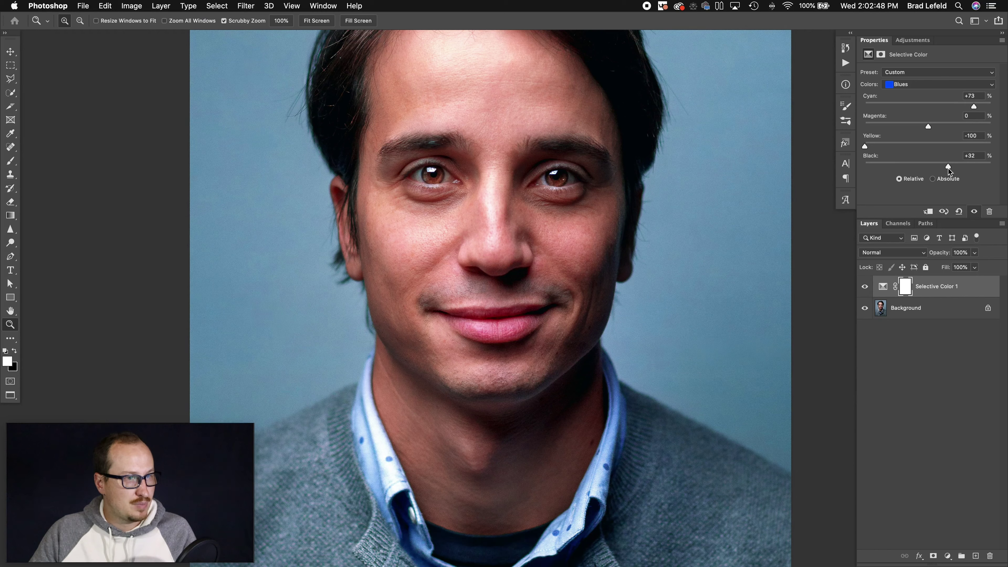
- View more of the portrait and toggle the Selective Color layer's visibility to compare all color adjustments with the original
{"action": "left_click", "coordinate": [696, 174], "text": "alt"}
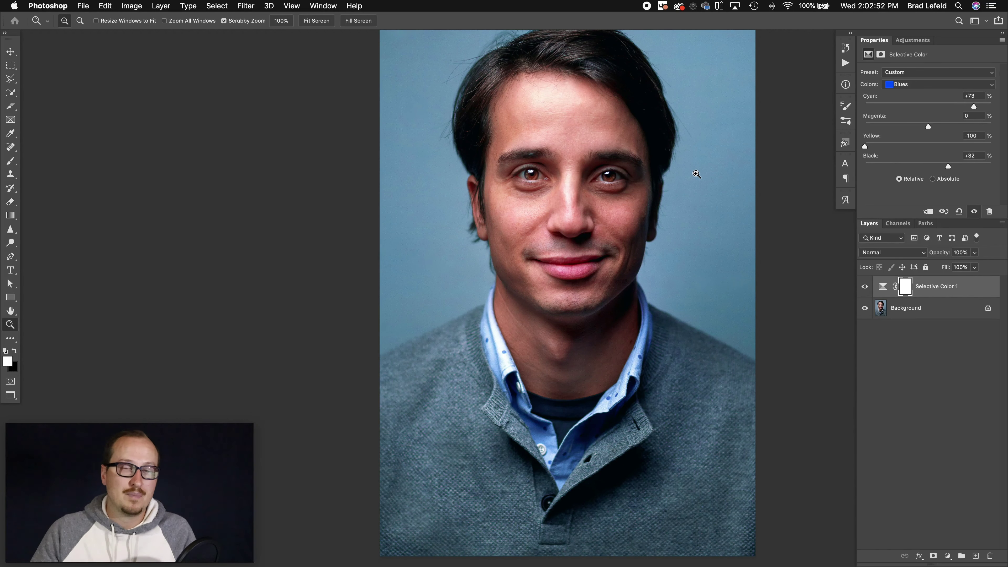
{"action": "left_click_drag", "start_coordinate": [628, 220], "coordinate": [551, 241]}
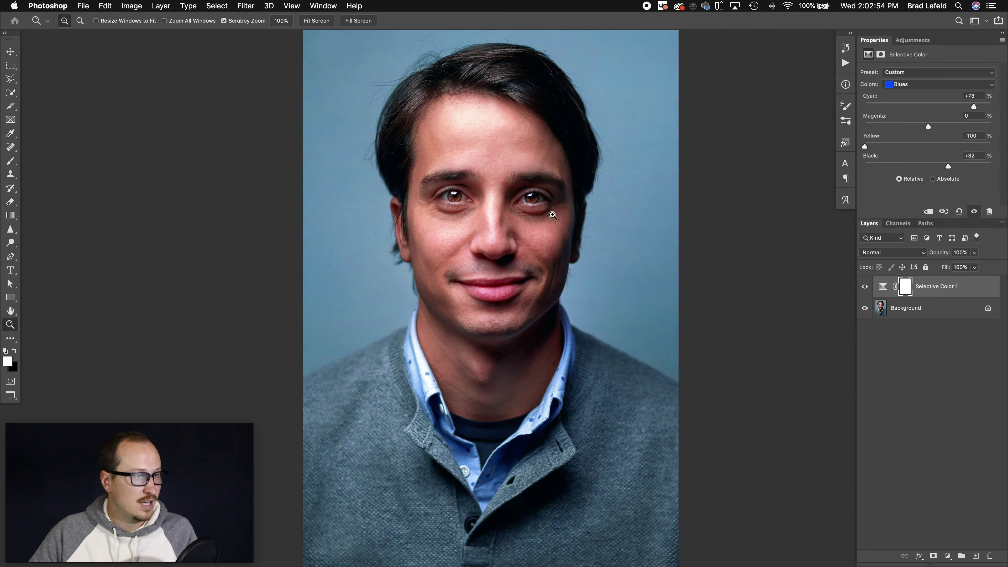
{"action": "left_click_drag", "start_coordinate": [491, 213], "coordinate": [478, 235]}
{"action": "left_click", "coordinate": [865, 287]}
{"action": "left_click", "coordinate": [865, 287]}
{"action": "left_click", "coordinate": [865, 286]}
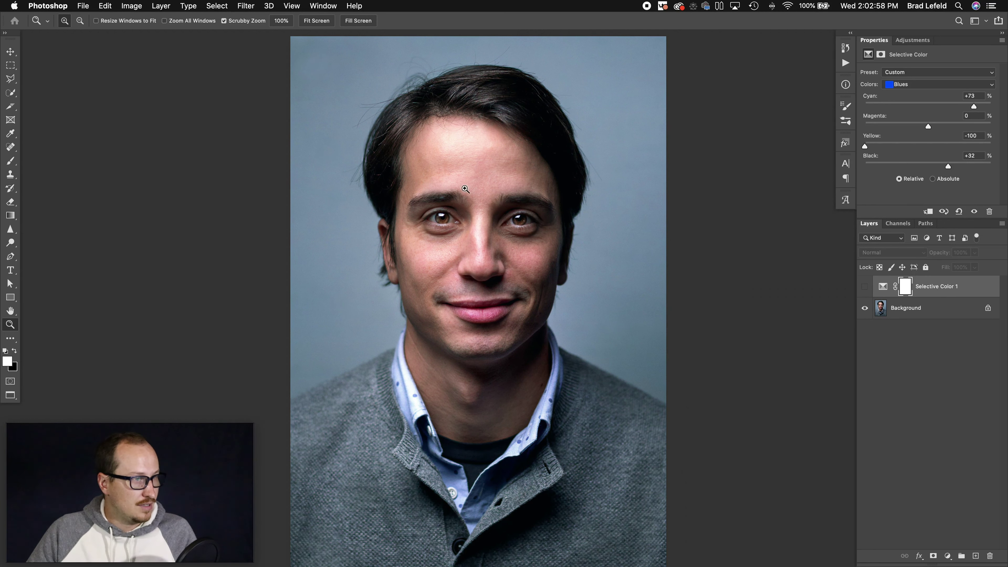
{"action": "left_click", "coordinate": [870, 291]}
{"action": "left_click", "coordinate": [871, 291]}
{"action": "left_click", "coordinate": [870, 292]}
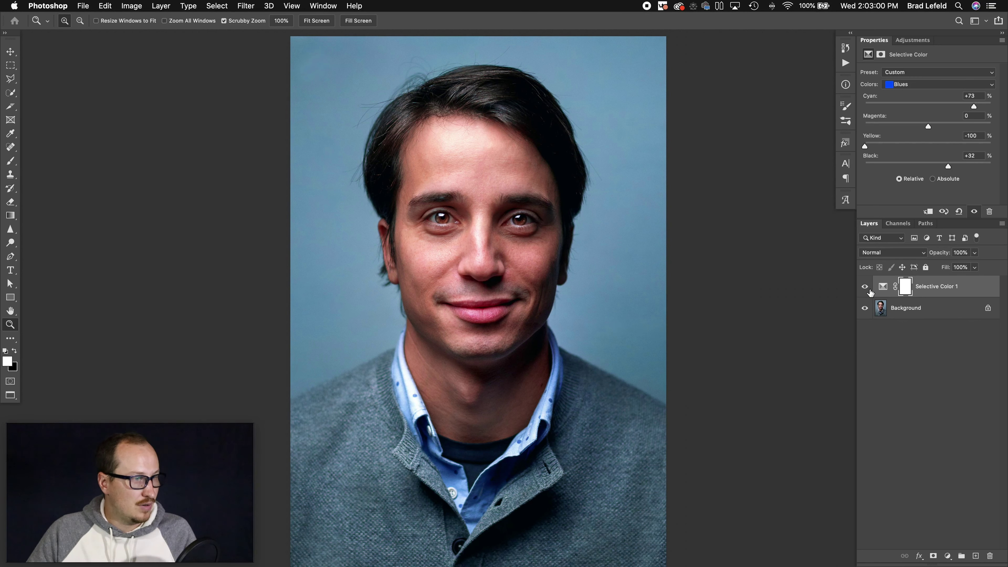
{"action": "left_click", "coordinate": [870, 291]}
{"action": "left_click", "coordinate": [870, 291]}
- Switch to the red-haired woman's portrait, add a Selective Color adjustment layer above the Background, and choose the Reds range
{"action": "key", "text": "v"}
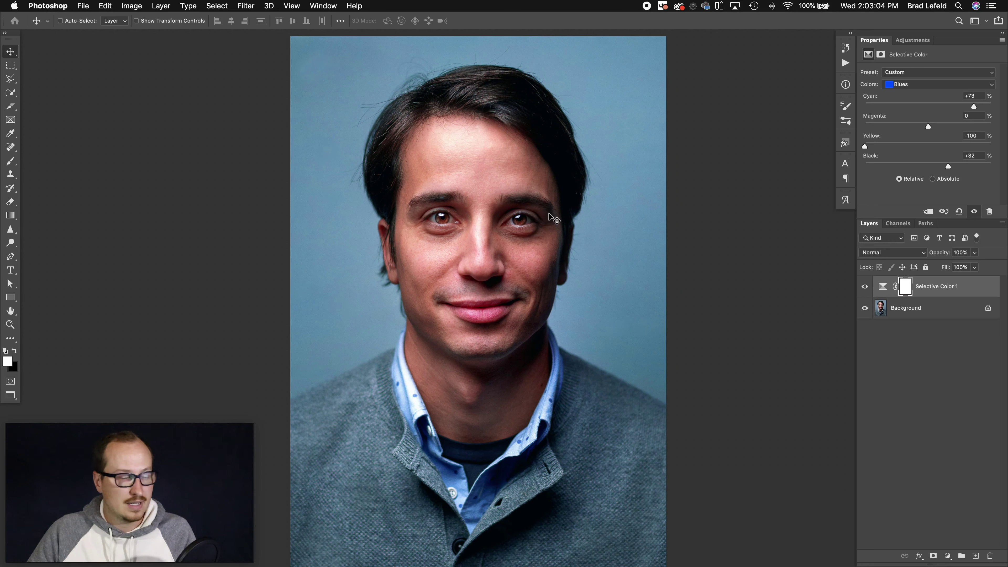
{"action": "key", "text": "ctrl+Tab"}
{"action": "scroll", "coordinate": [569, 281], "scroll_direction": "right", "scroll_amount": 2}
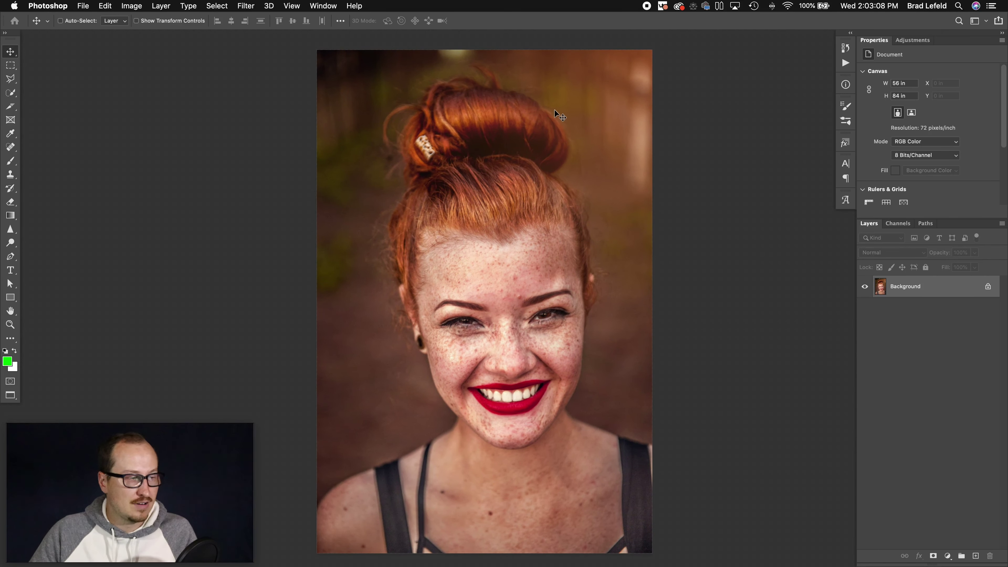
{"action": "left_click", "coordinate": [913, 41]}
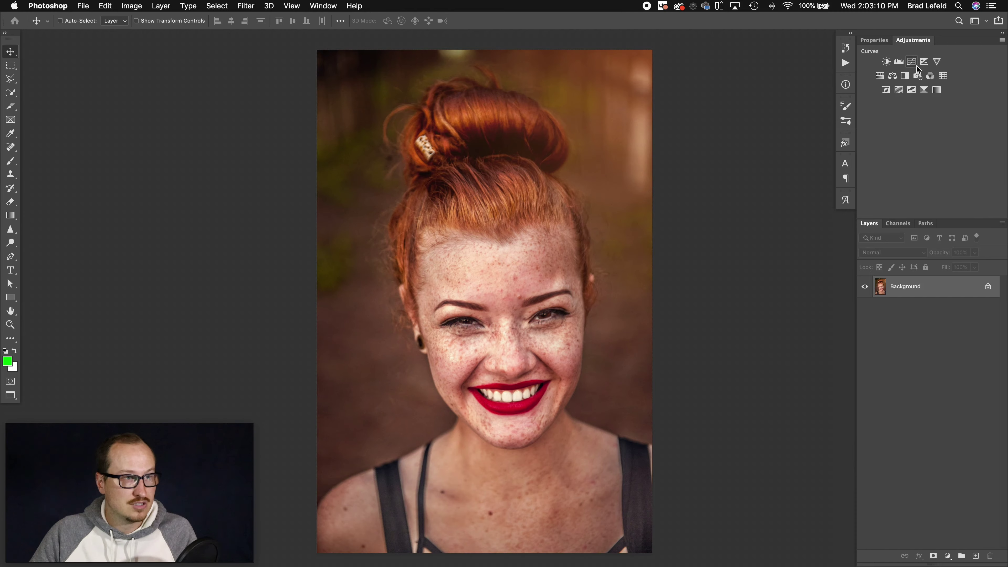
{"action": "left_click", "coordinate": [928, 90]}
{"action": "left_click", "coordinate": [917, 85]}
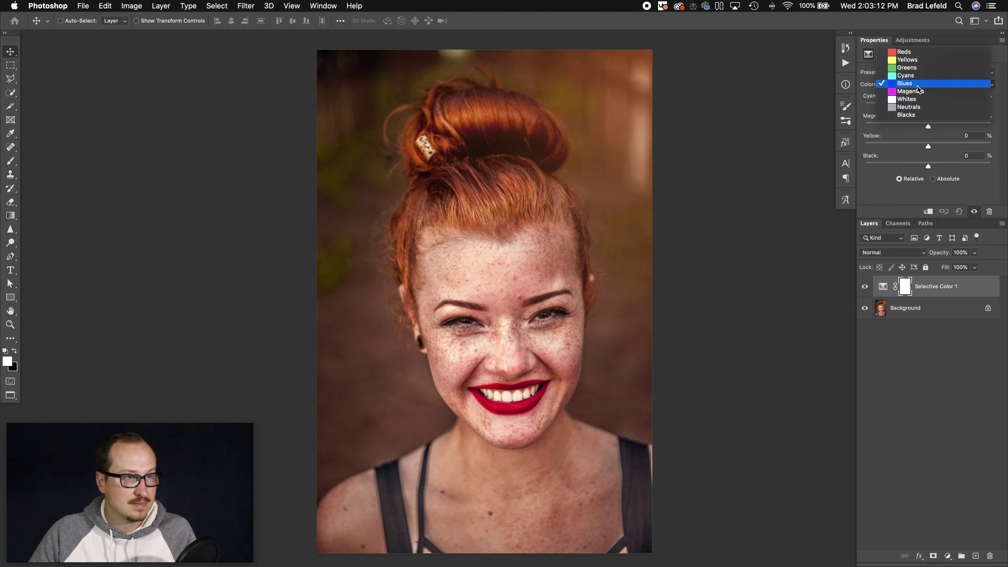
{"action": "left_click", "coordinate": [920, 53]}
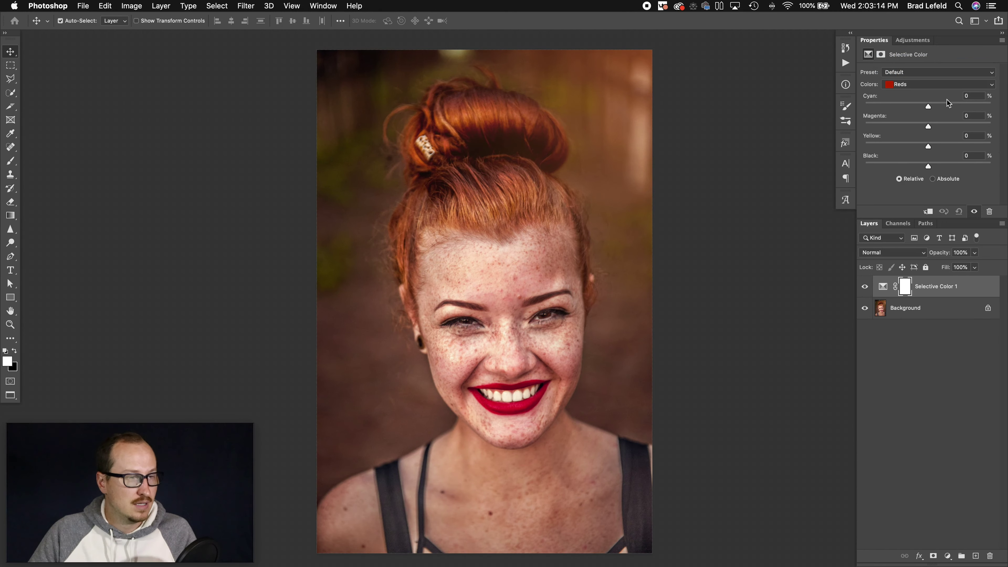
- Consult the RGB circles document for the color relationships and return to the red-haired woman's portrait
{"action": "key", "text": "ctrl+Tab"}
{"action": "key", "text": "ctrl+Tab"}
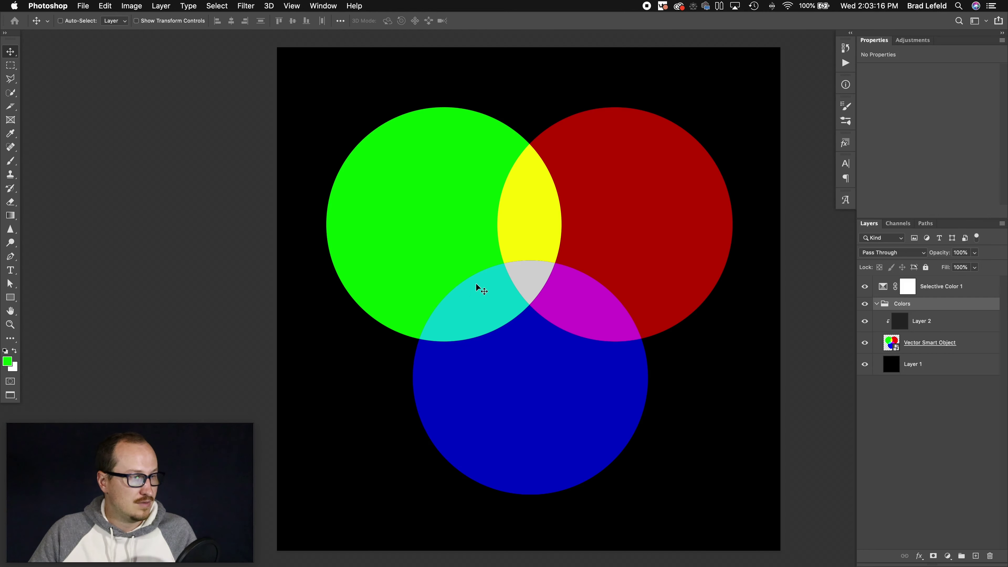
{"action": "key", "text": "ctrl+Tab"}
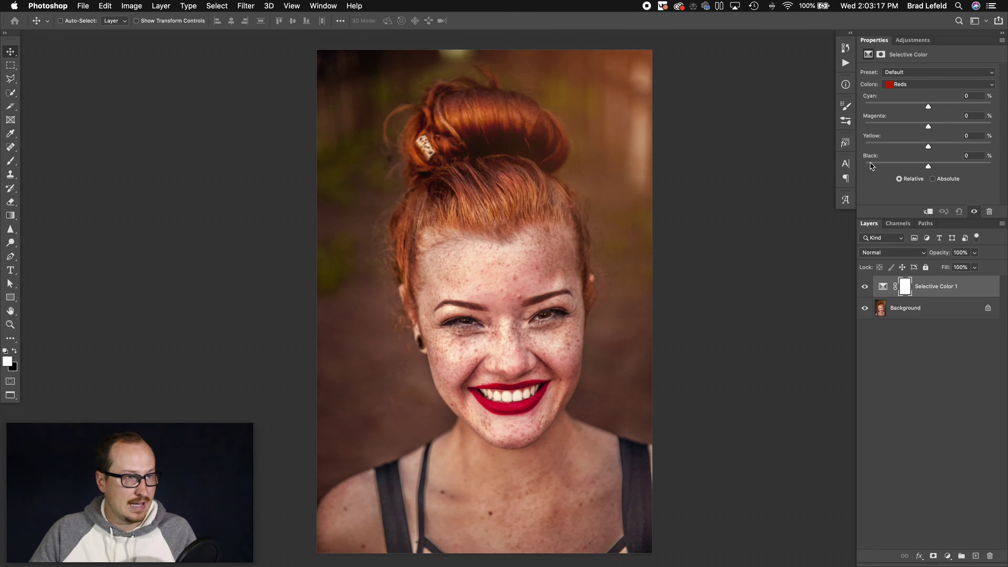
- Try different cyan amounts in the Reds range, settling on cyan -49%, magenta +41% and yellow +44%
{"action": "left_click", "coordinate": [873, 103]}
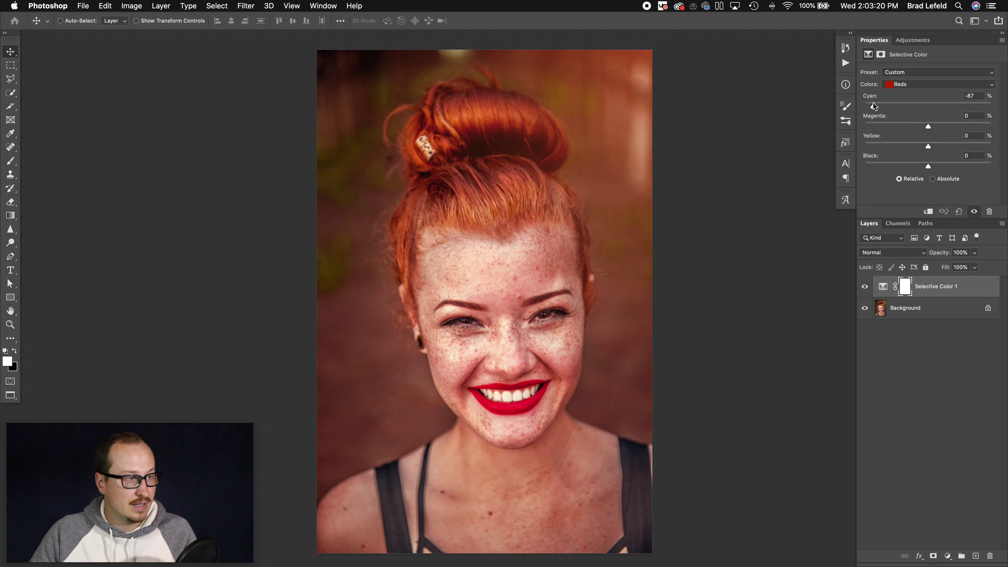
{"action": "mouse_move", "coordinate": [873, 104]}
{"action": "left_mouse_down"}
{"action": "mouse_move", "coordinate": [907, 105]}
{"action": "mouse_move", "coordinate": [857, 106]}
{"action": "mouse_move", "coordinate": [912, 106]}
{"action": "mouse_move", "coordinate": [892, 107]}
{"action": "left_mouse_up"}
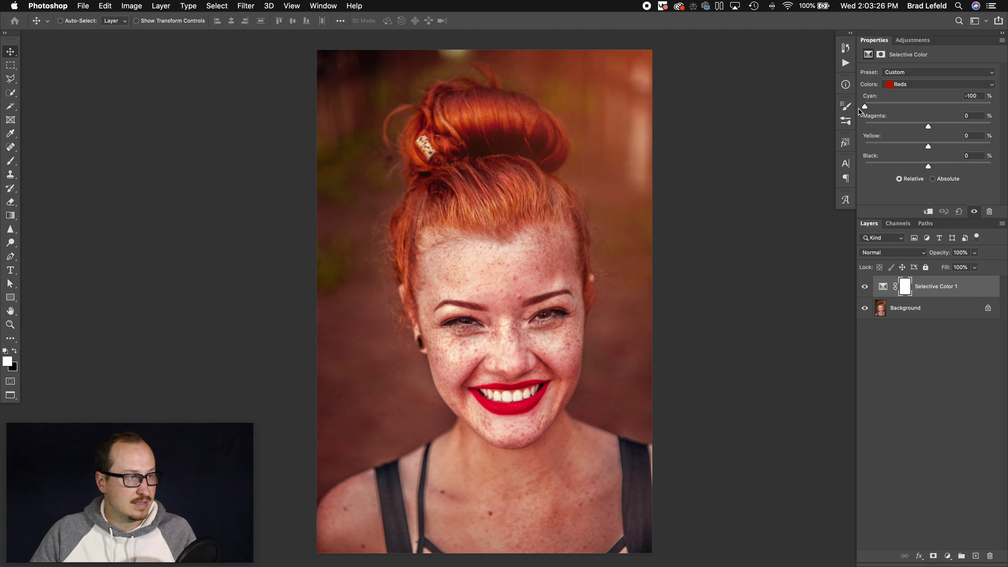
{"action": "left_click", "coordinate": [899, 104]}
{"action": "left_click_drag", "start_coordinate": [899, 106], "coordinate": [820, 112]}
{"action": "left_click", "coordinate": [889, 106]}
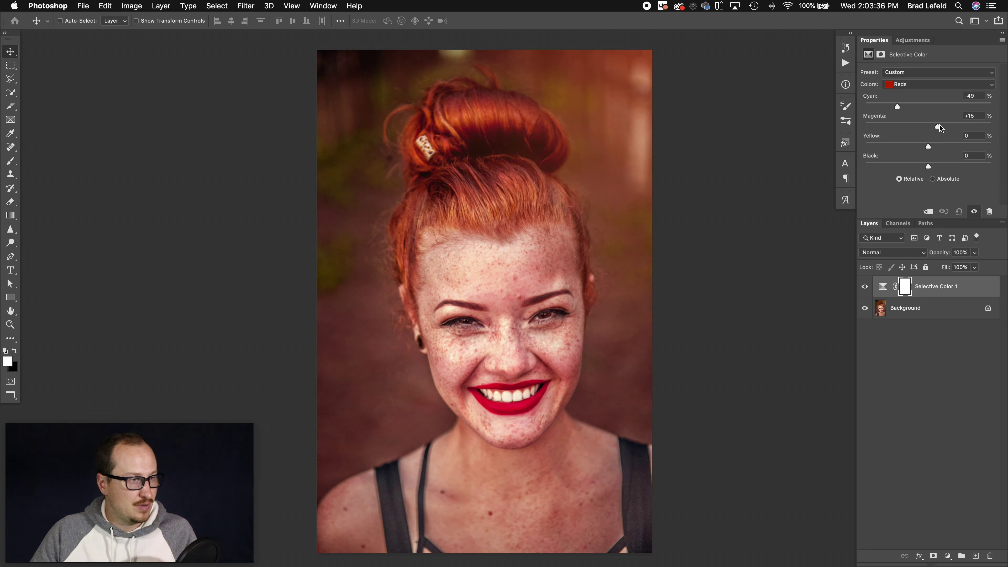
{"action": "mouse_move", "coordinate": [953, 124]}
{"action": "left_mouse_down"}
{"action": "mouse_move", "coordinate": [878, 128]}
{"action": "mouse_move", "coordinate": [954, 125]}
{"action": "left_mouse_up"}
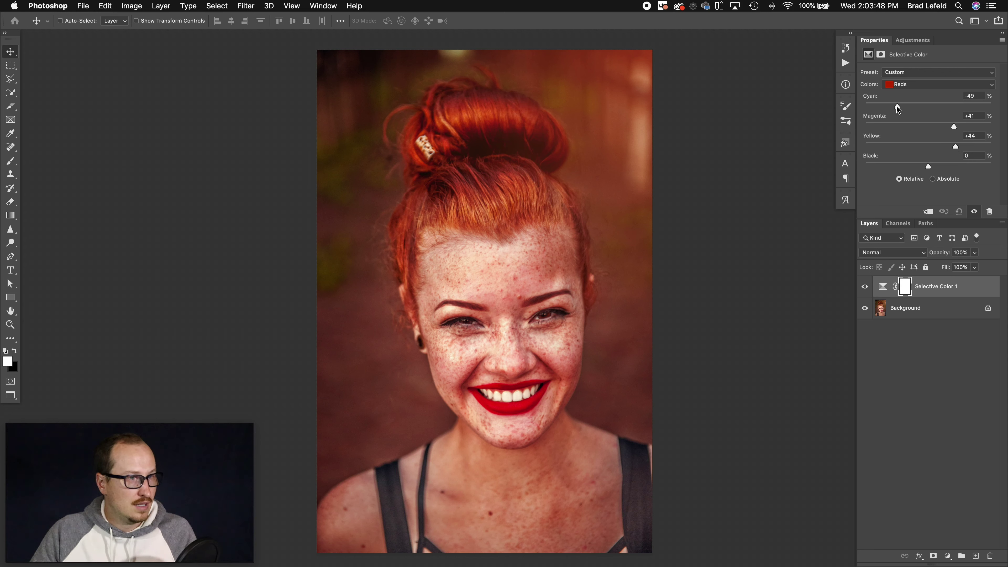
- Set the Reds range to cyan -35% and black +8% in the red-haired woman's portrait
{"action": "mouse_move", "coordinate": [914, 106]}
{"action": "left_mouse_down"}
{"action": "mouse_move", "coordinate": [893, 106]}
{"action": "mouse_move", "coordinate": [905, 107]}
{"action": "left_mouse_up"}
{"action": "mouse_move", "coordinate": [928, 166]}
{"action": "left_mouse_down"}
{"action": "mouse_move", "coordinate": [897, 167]}
{"action": "mouse_move", "coordinate": [933, 168]}
{"action": "left_mouse_up"}
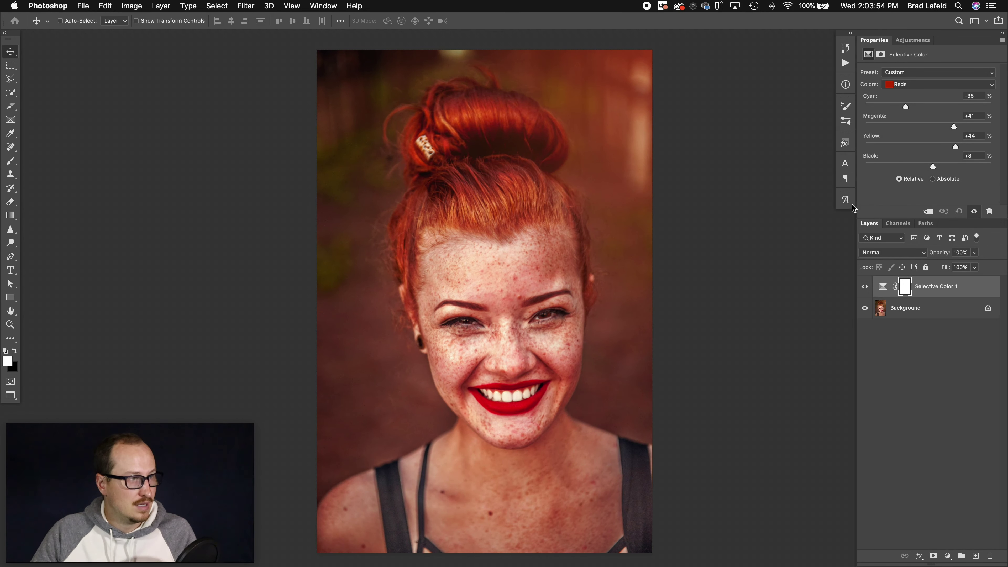
- Toggle the Selective Color layer's visibility repeatedly to compare the Reds adjustment with the original portrait
{"action": "left_click", "coordinate": [866, 287]}
{"action": "left_click", "coordinate": [866, 287]}
{"action": "left_click", "coordinate": [866, 286]}
{"action": "left_click", "coordinate": [865, 287]}
{"action": "left_click", "coordinate": [866, 288]}
{"action": "left_click", "coordinate": [866, 289]}
{"action": "left_click", "coordinate": [866, 289]}
{"action": "left_click", "coordinate": [867, 288]}
{"action": "left_click", "coordinate": [867, 288]}
{"action": "left_click", "coordinate": [867, 289]}
{"action": "left_click", "coordinate": [866, 288]}
- Soften the Reds range to cyan -16%, magenta +20% and yellow +20%, and compare it with the original
{"action": "left_click", "coordinate": [940, 126]}
{"action": "left_click", "coordinate": [940, 145]}
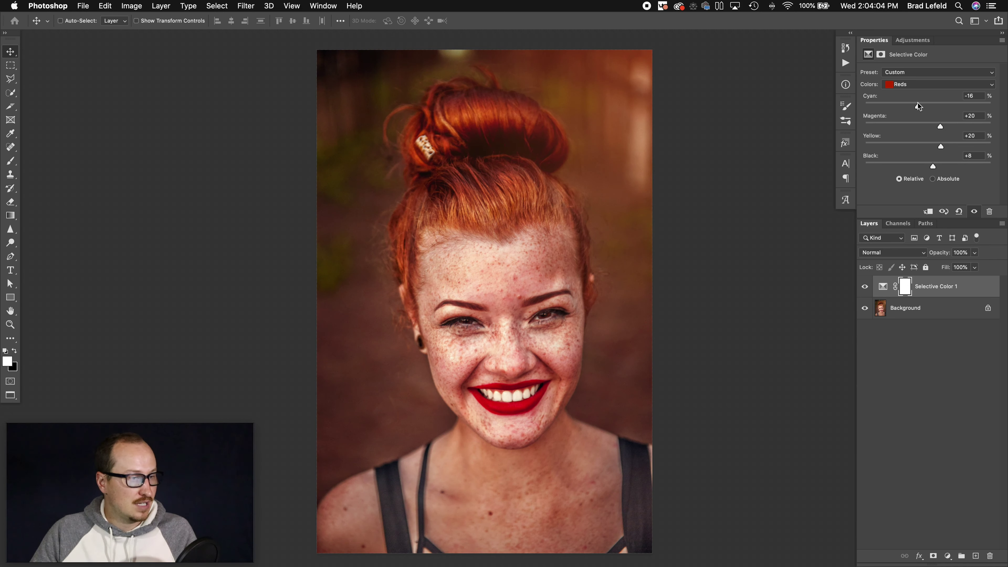
{"action": "left_click", "coordinate": [864, 286]}
{"action": "left_click", "coordinate": [865, 286]}
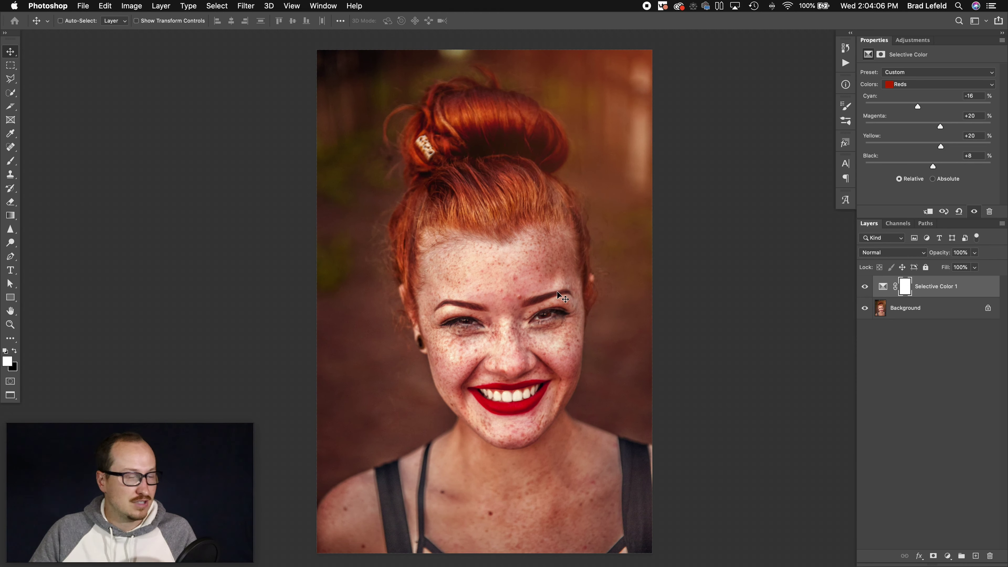
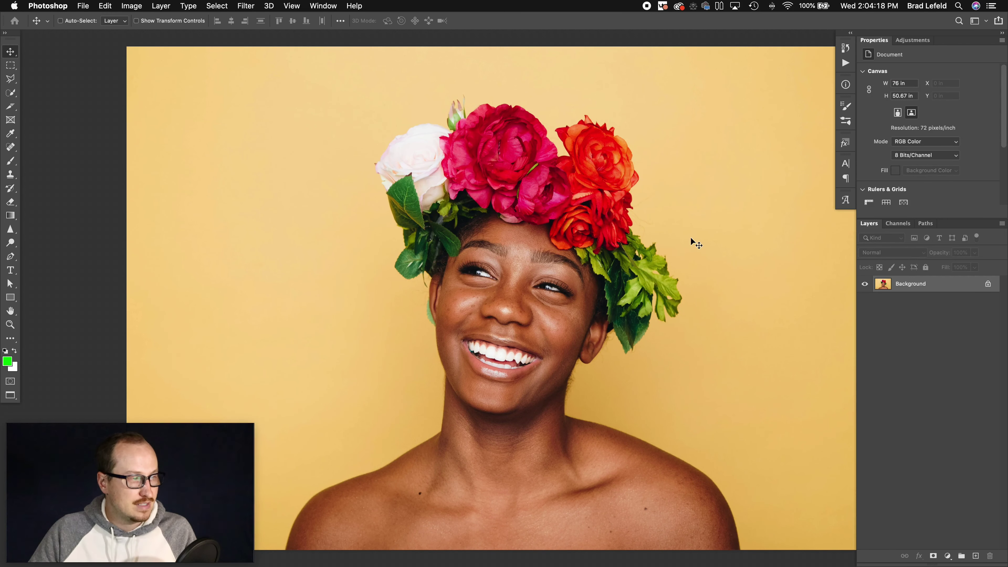
- Add a Selective Color adjustment layer above the Background of the flower-crown portrait and keep the Reds range selected
{"action": "left_click", "coordinate": [916, 40]}
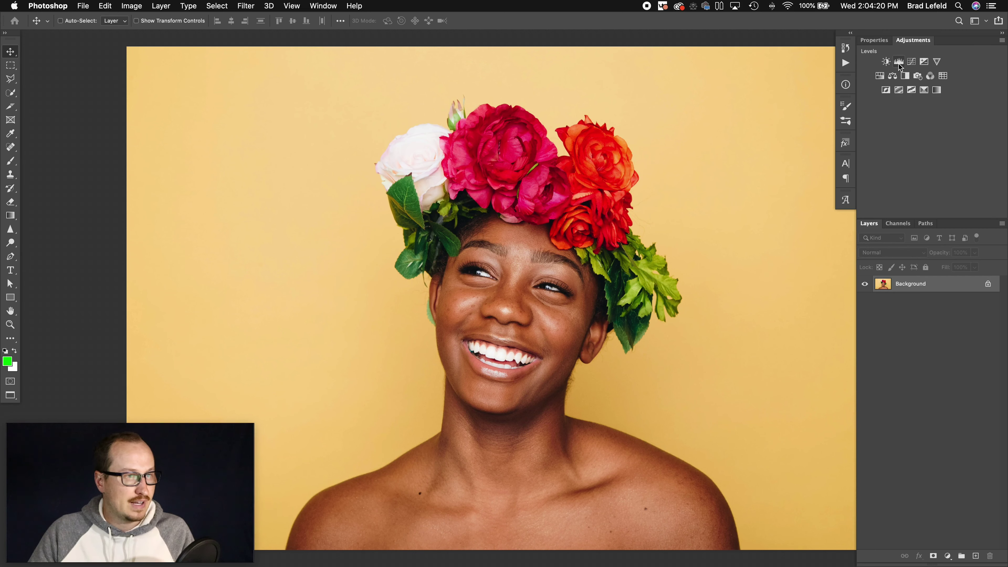
{"action": "left_click", "coordinate": [925, 91]}
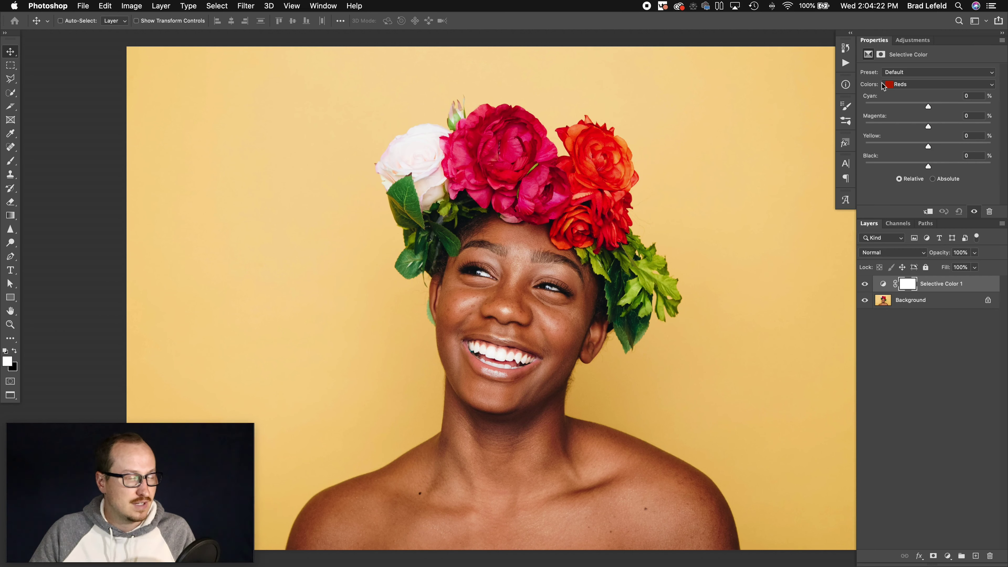
{"action": "left_click", "coordinate": [913, 85]}
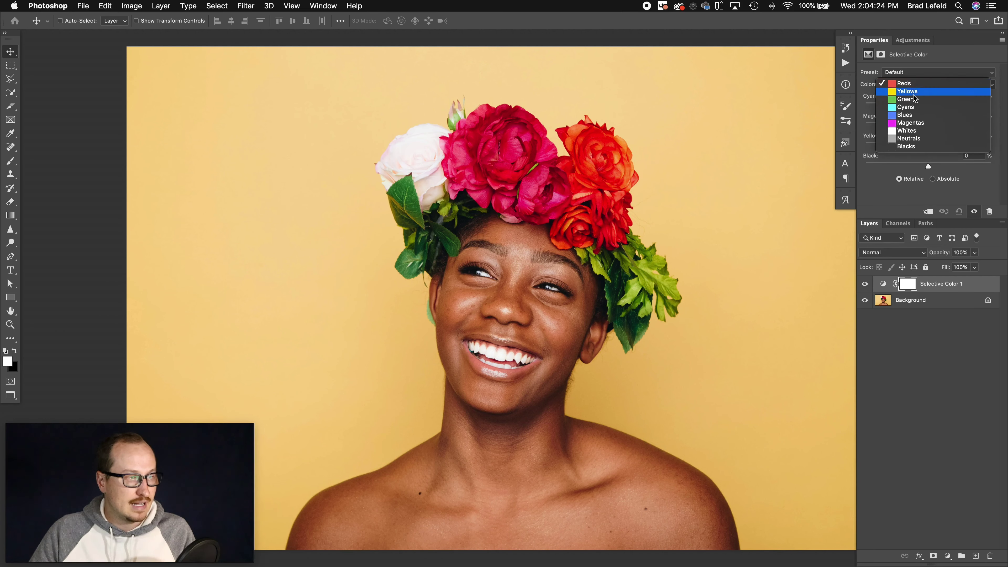
{"action": "left_click", "coordinate": [913, 92]}
{"action": "left_click", "coordinate": [912, 87]}
{"action": "left_click", "coordinate": [912, 76]}
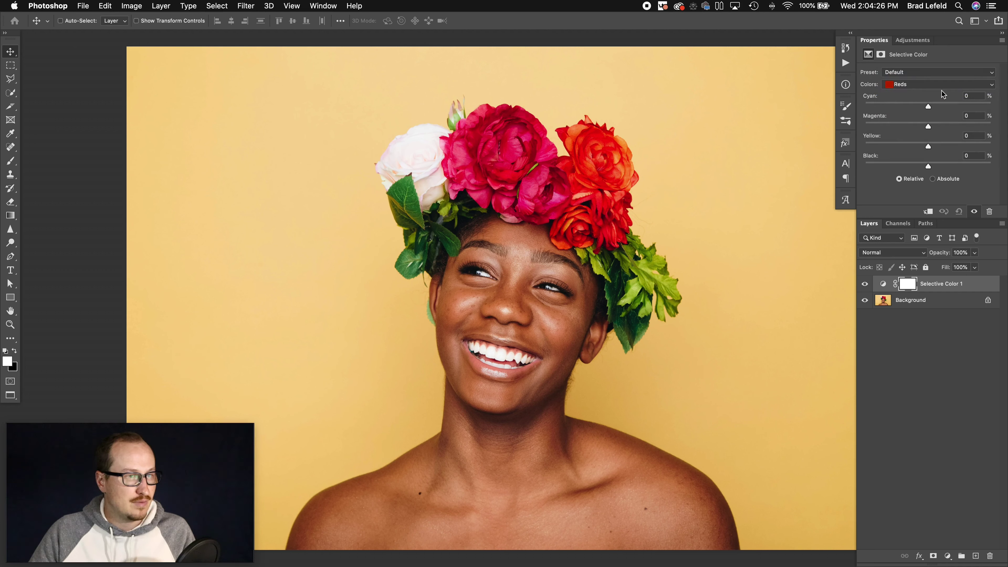
- Set the Reds range's cyan to -49% and toggle the adjustment layer to compare it with the original
{"action": "left_click", "coordinate": [897, 104]}
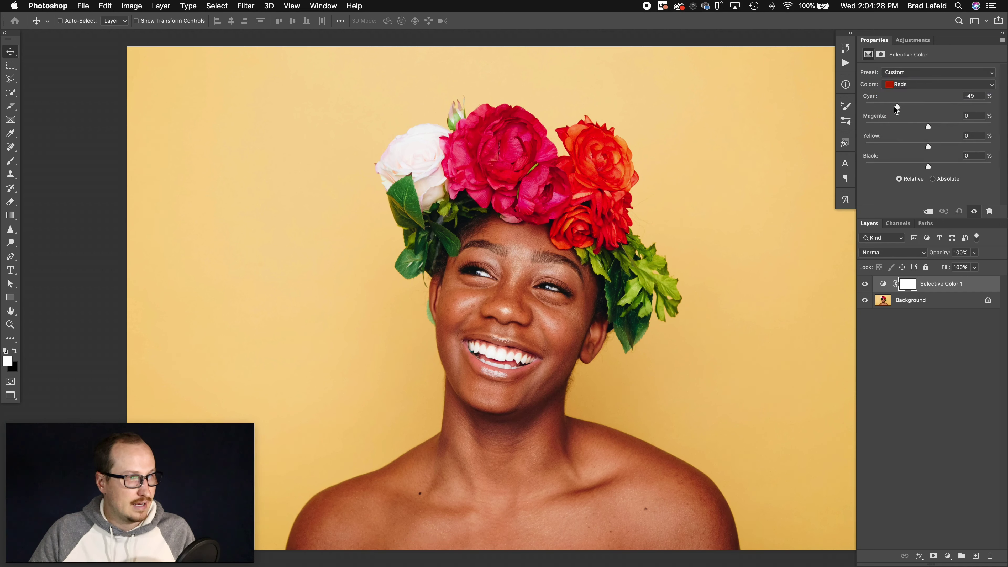
{"action": "left_click", "coordinate": [862, 284]}
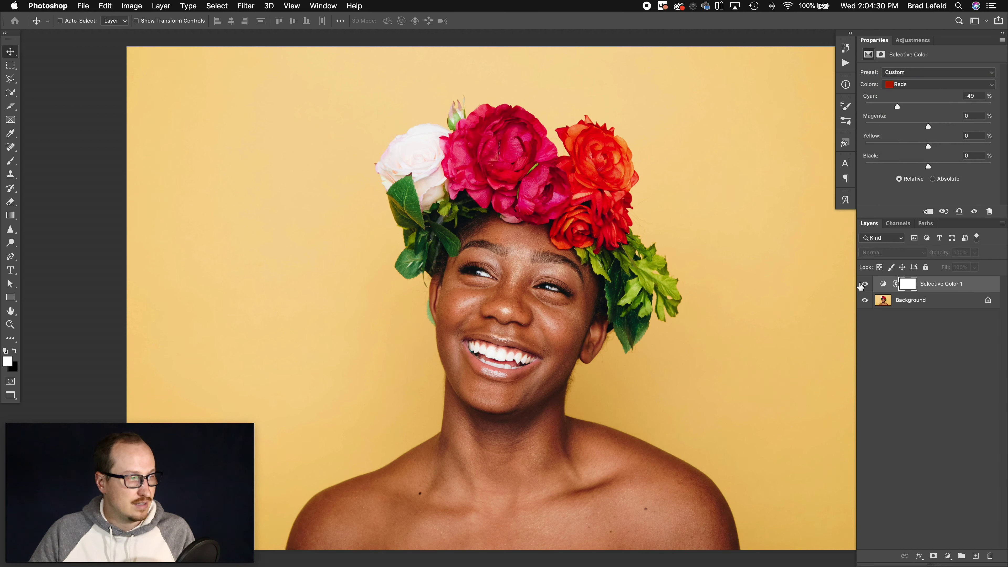
{"action": "left_click", "coordinate": [861, 285]}
- Mask the adjustment off the right part of the portrait using a Normal-style rectangular selection, deselect, and unlink the mask from the layer
{"action": "left_click", "coordinate": [914, 288]}
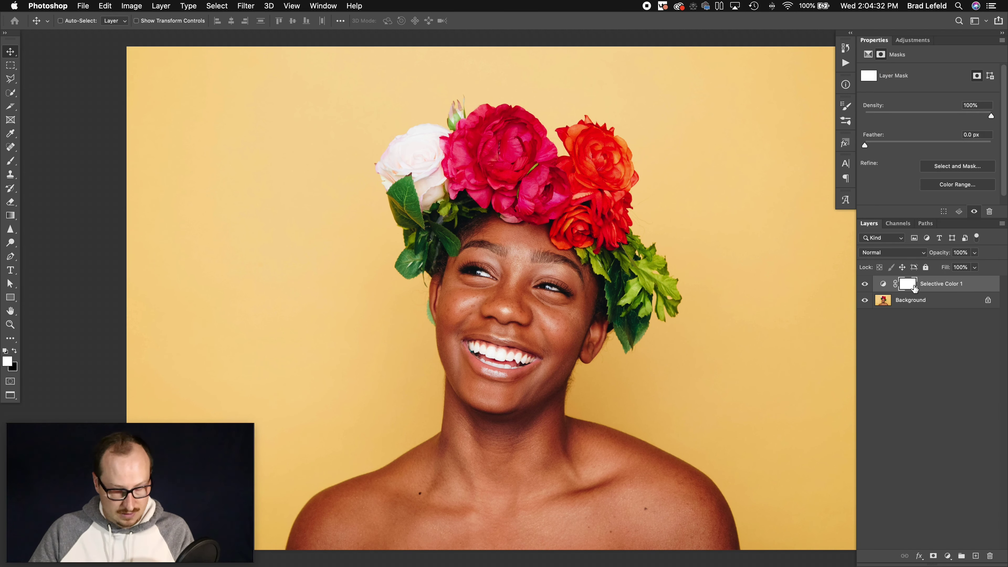
{"action": "key", "text": "m"}
{"action": "left_click", "coordinate": [606, 392]}
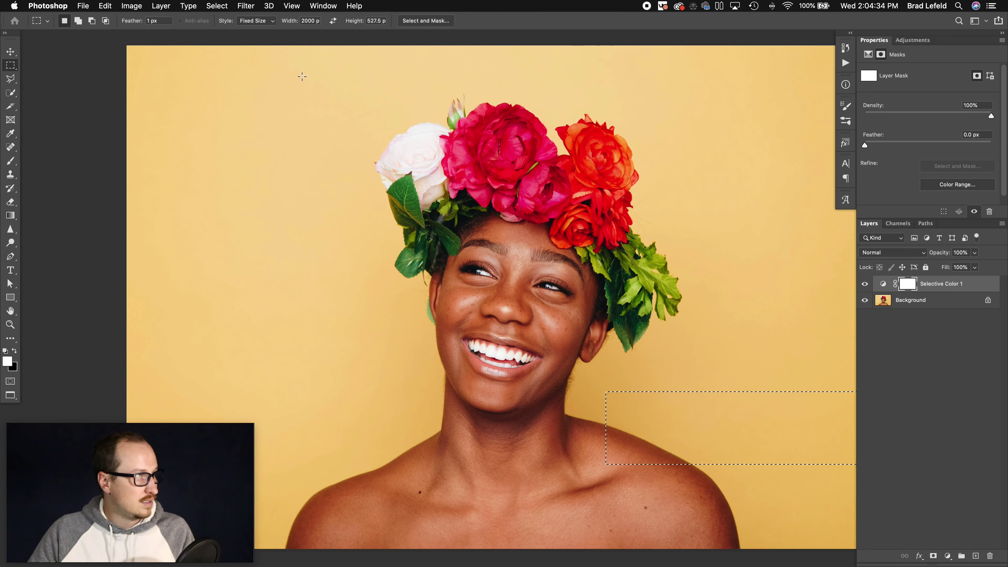
{"action": "left_click", "coordinate": [256, 20]}
{"action": "left_click", "coordinate": [248, 32]}
{"action": "left_click_drag", "start_coordinate": [476, 71], "coordinate": [797, 563]}
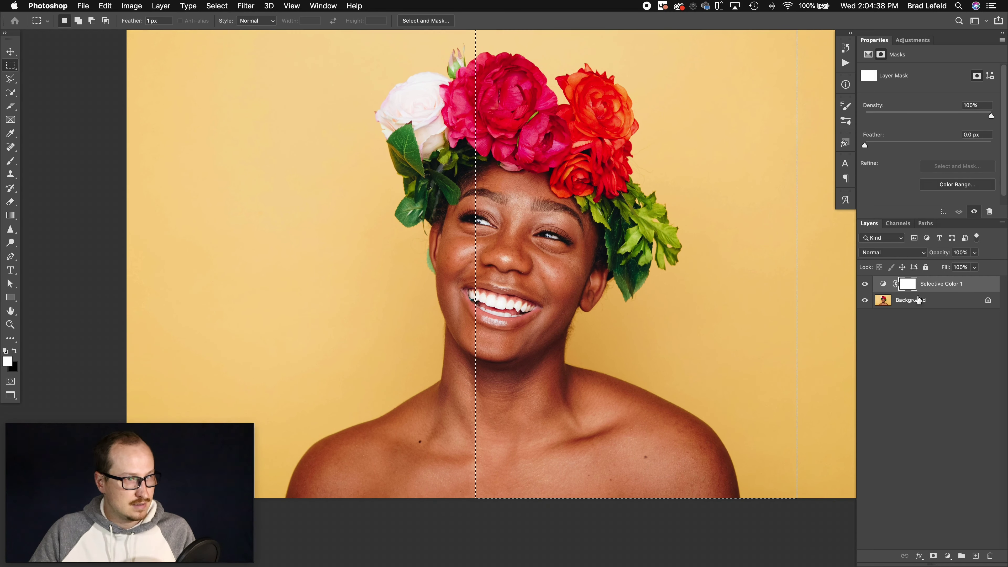
{"action": "key", "text": "BackSpace"}
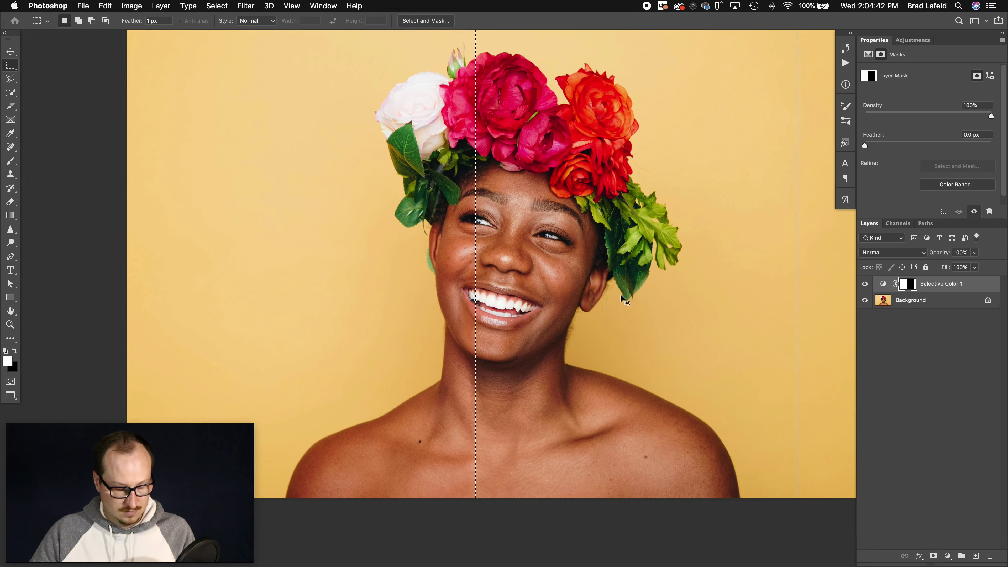
{"action": "key", "text": "super+d"}
{"action": "left_click", "coordinate": [894, 284]}
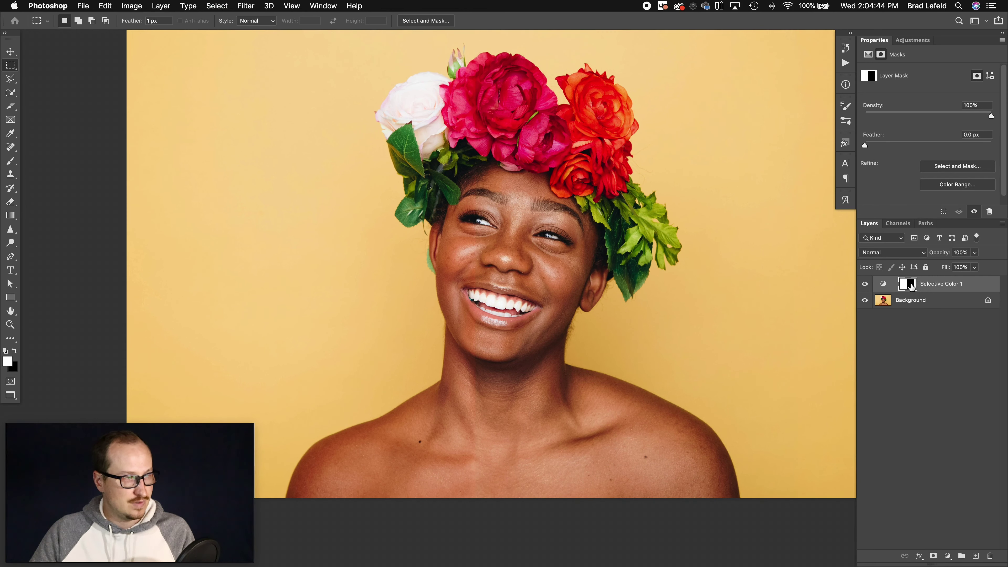
- Return from the mask to the Selective Color settings and set the Reds range to magenta +27% and yellow +26%
{"action": "key", "text": "v"}
{"action": "key", "text": "z"}
{"action": "left_click", "coordinate": [584, 310]}
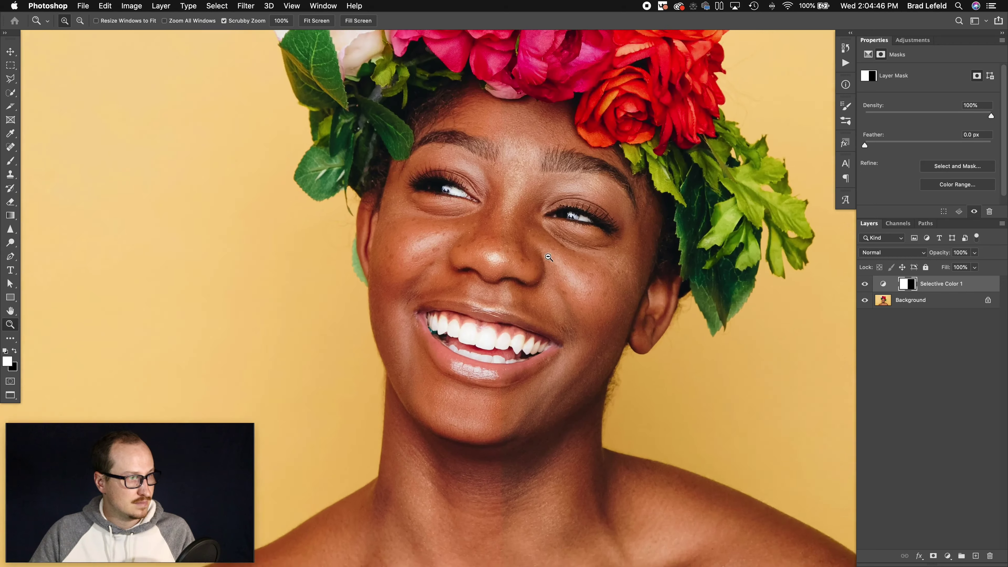
{"action": "left_click_drag", "start_coordinate": [541, 281], "coordinate": [546, 287]}
{"action": "key", "text": "v"}
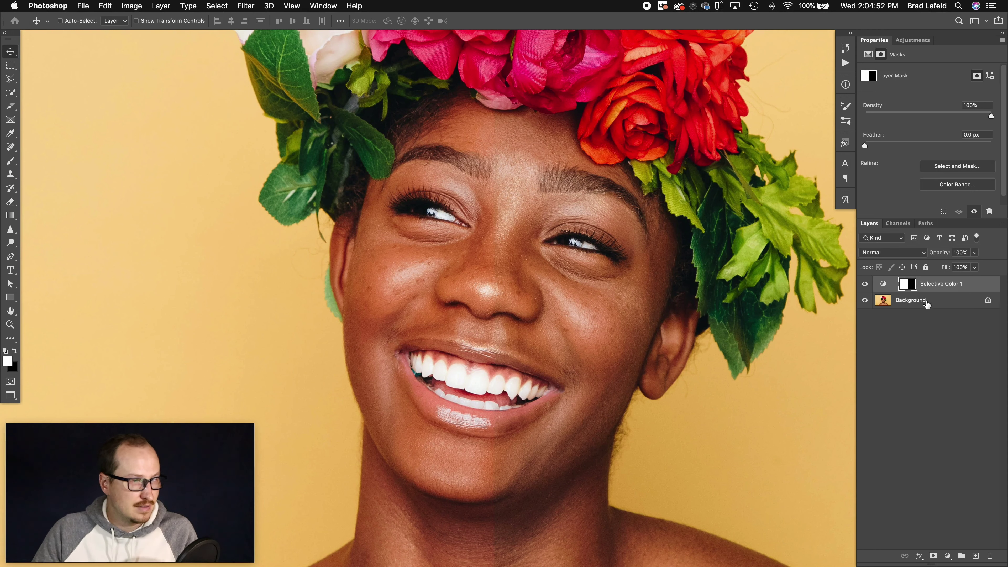
{"action": "left_click", "coordinate": [931, 286]}
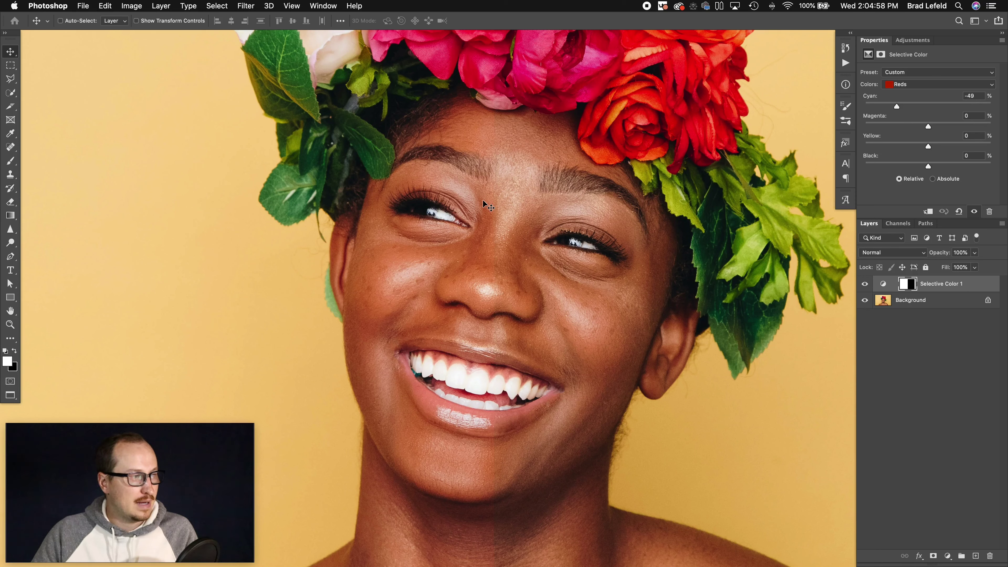
{"action": "left_click", "coordinate": [946, 125]}
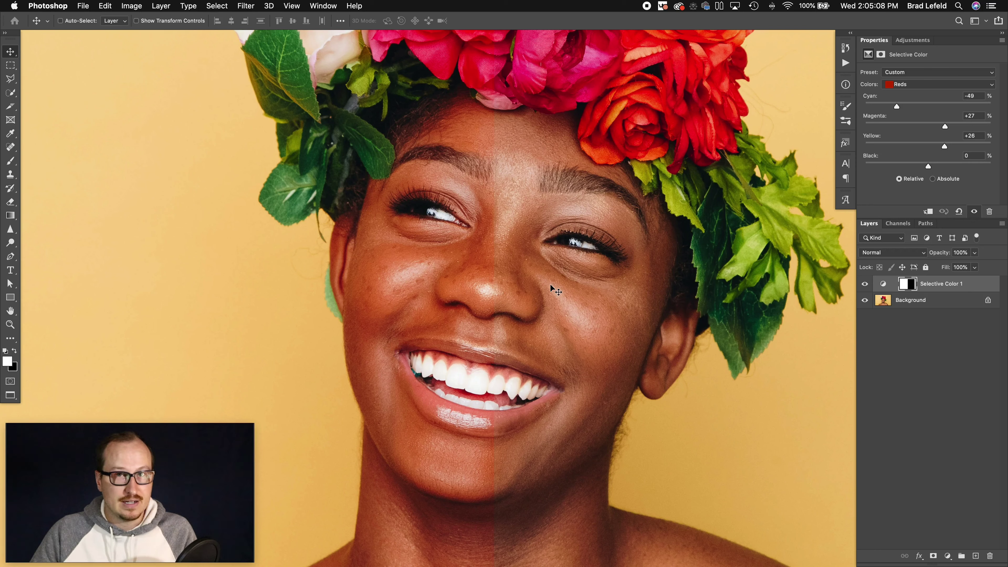
- Try the Yellows range with different cyan amounts up to +45%, magenta -35% and yellow -34%
{"action": "left_click", "coordinate": [921, 84]}
{"action": "left_click", "coordinate": [922, 91]}
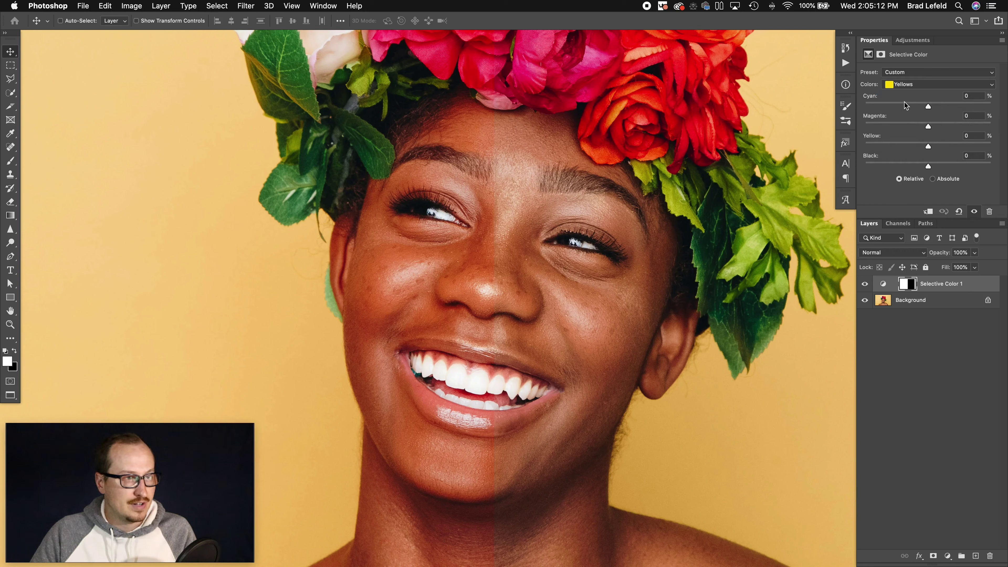
{"action": "left_click_drag", "start_coordinate": [896, 103], "coordinate": [923, 108]}
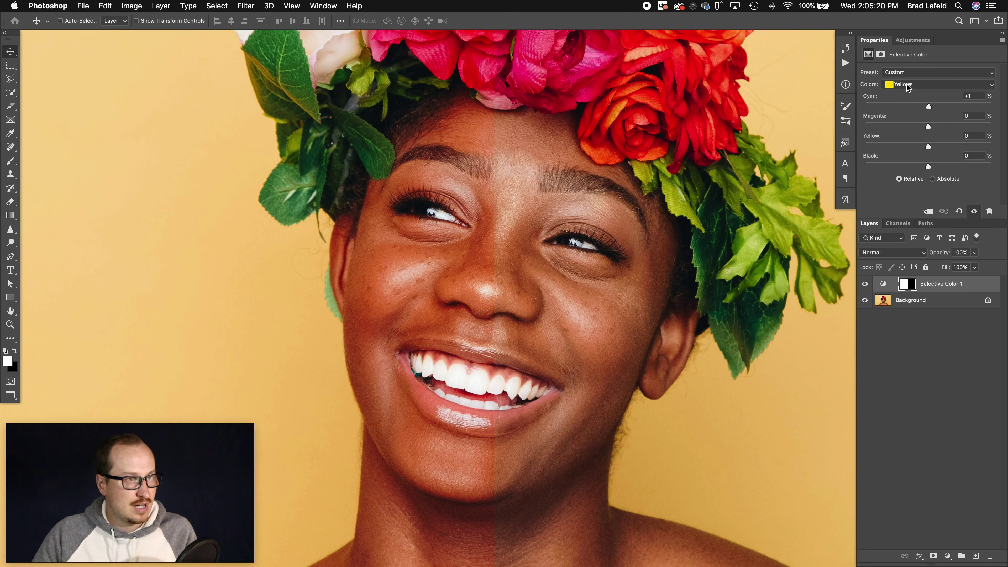
{"action": "left_click_drag", "start_coordinate": [954, 104], "coordinate": [956, 104]}
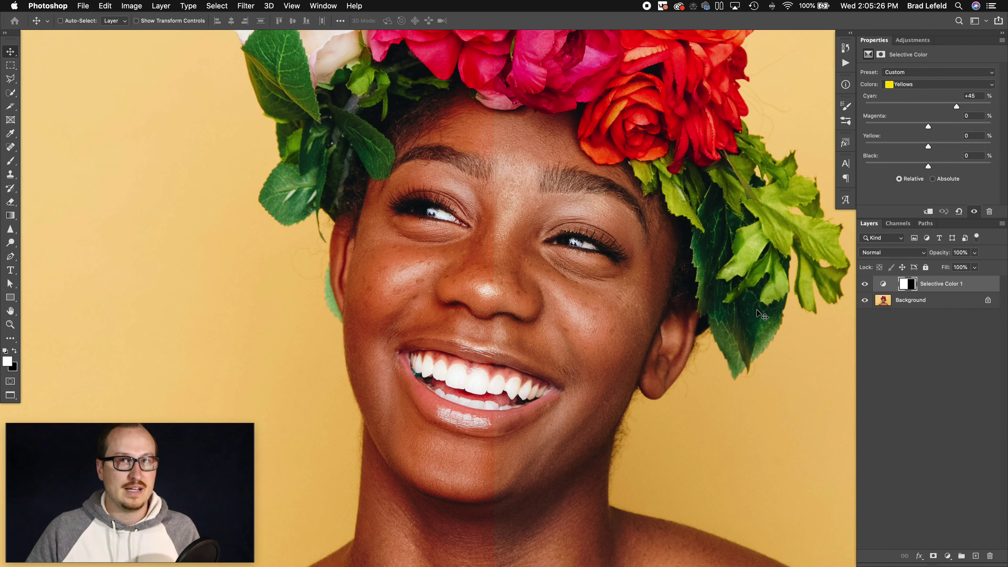
{"action": "left_click", "coordinate": [905, 123]}
{"action": "left_click", "coordinate": [906, 142]}
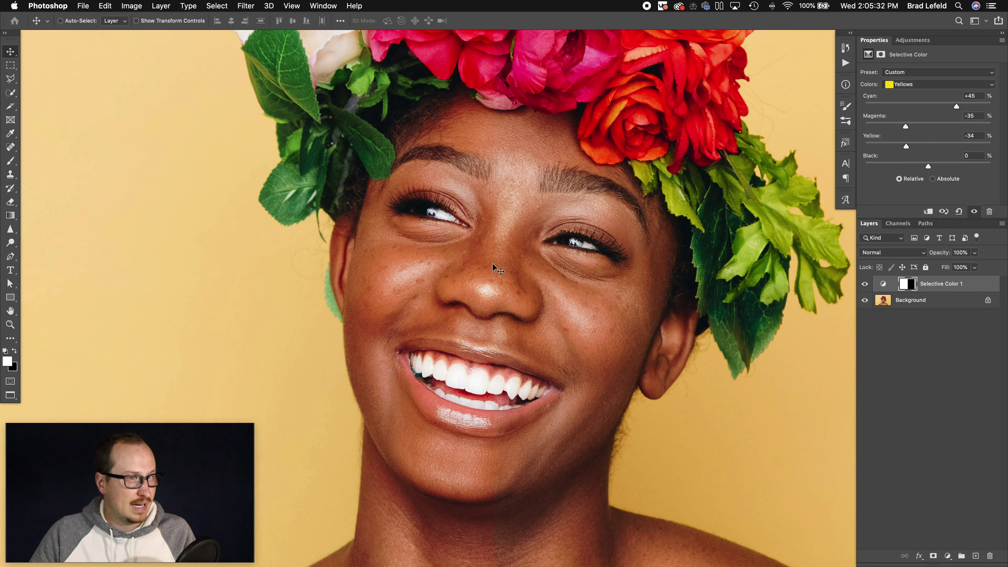
- Check the Reds range, return to Yellows, and set magenta to +21% and yellow to +20%
{"action": "left_click", "coordinate": [907, 90]}
{"action": "left_click", "coordinate": [908, 74]}
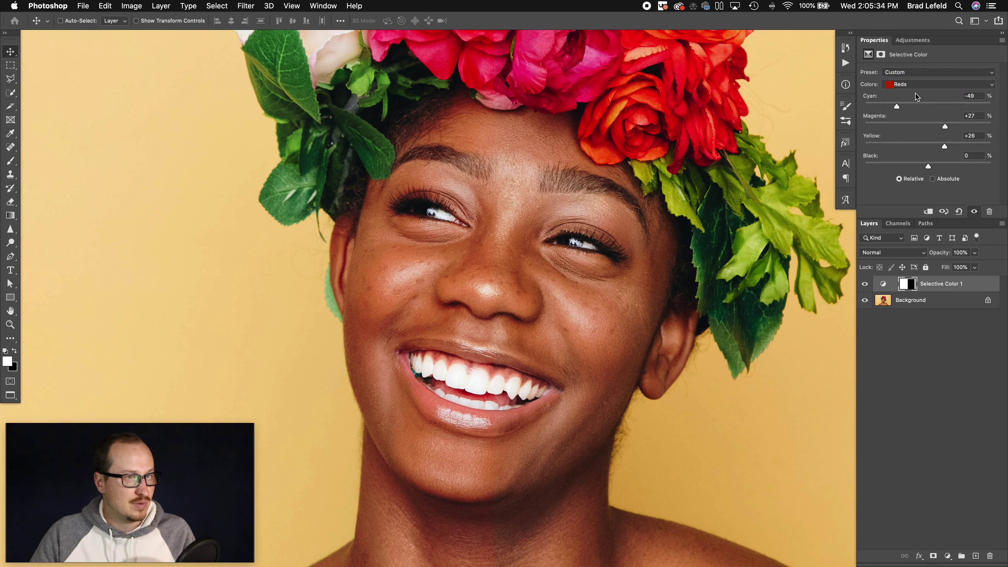
{"action": "left_click", "coordinate": [920, 84]}
{"action": "left_click", "coordinate": [929, 85]}
{"action": "left_click", "coordinate": [941, 127]}
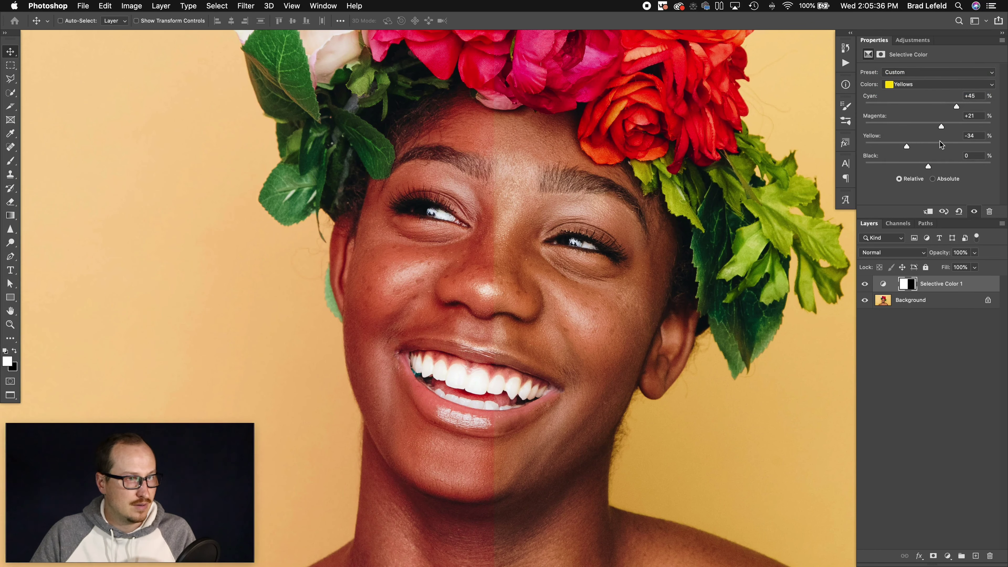
{"action": "left_click", "coordinate": [942, 146]}
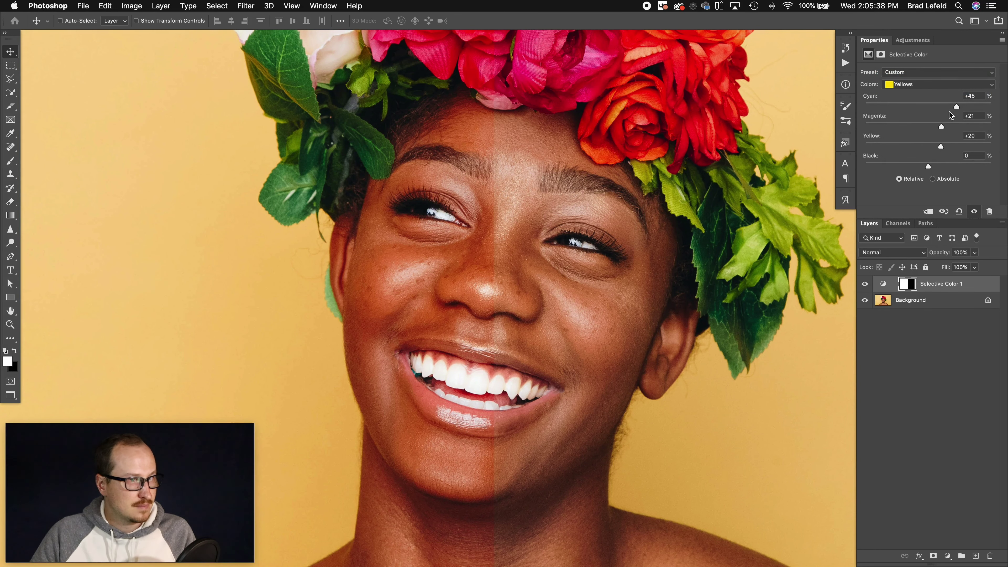
- Try cyan at -100% in the Yellows range and settle on +24%
{"action": "left_click", "coordinate": [863, 105]}
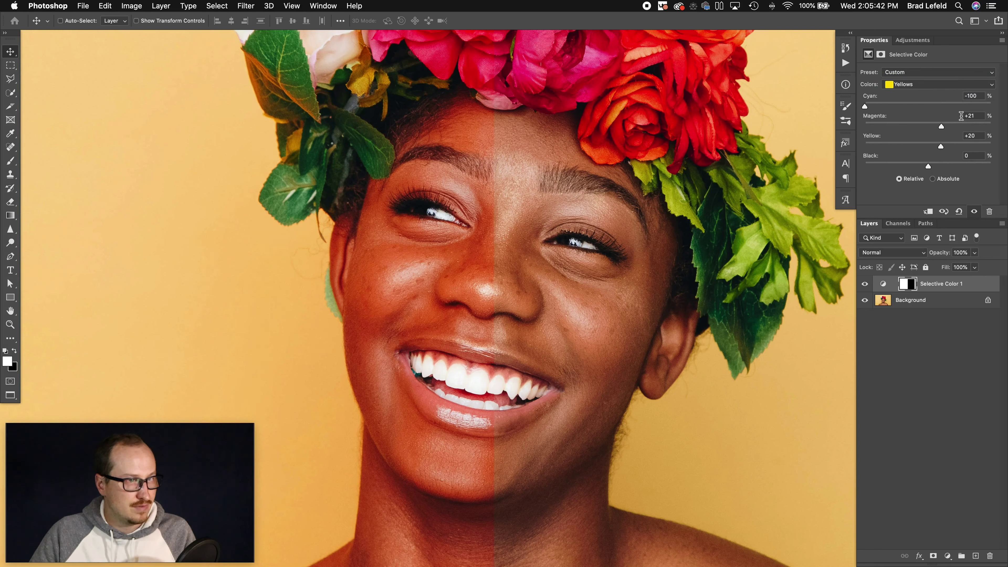
{"action": "left_click", "coordinate": [941, 106]}
{"action": "left_click_drag", "start_coordinate": [940, 105], "coordinate": [943, 105]}
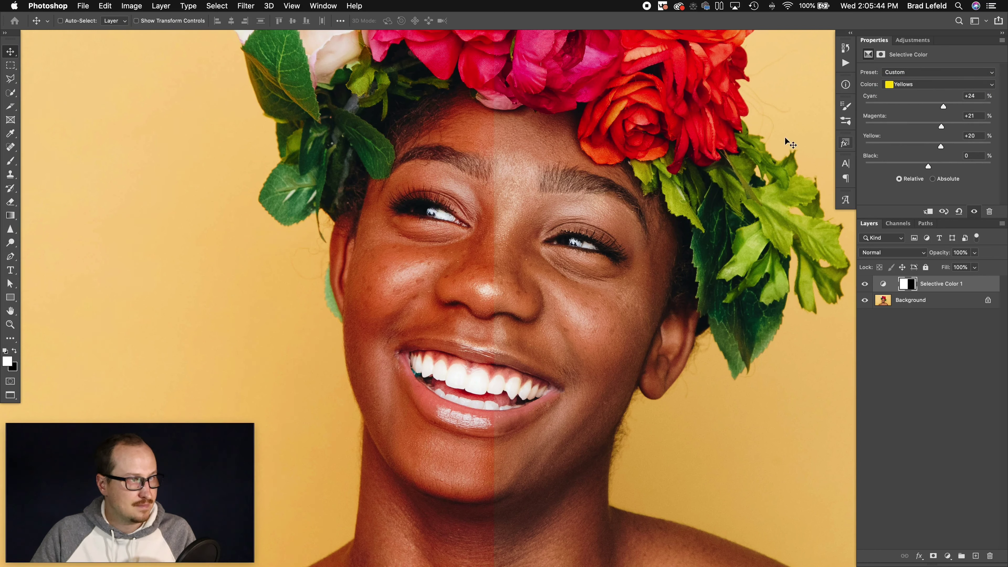
- Choose the Greens range for the crown's leaves and consult the RGB circles document for the color relationships
{"action": "left_click_drag", "start_coordinate": [518, 117], "coordinate": [528, 243]}
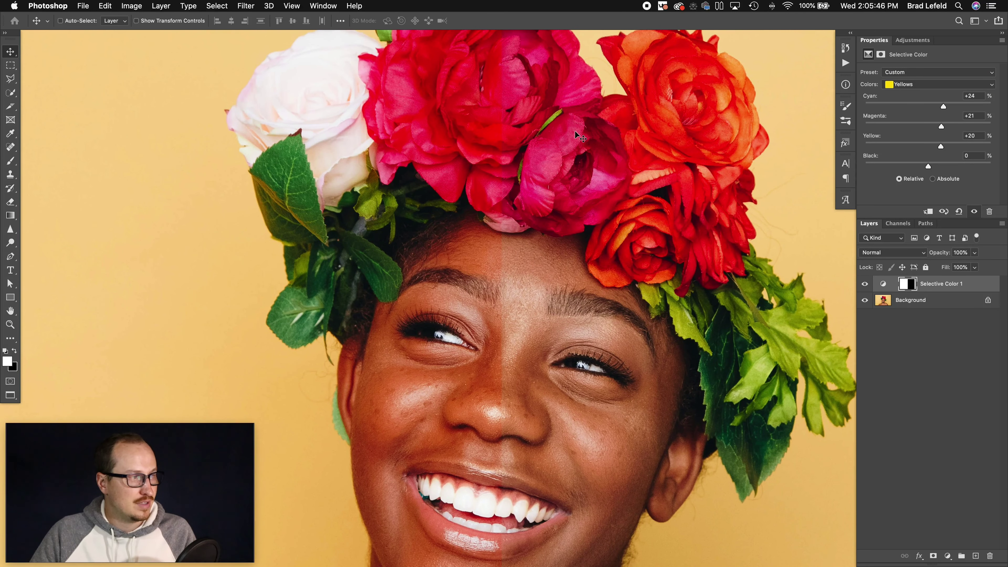
{"action": "left_click", "coordinate": [906, 87]}
{"action": "left_click", "coordinate": [905, 93]}
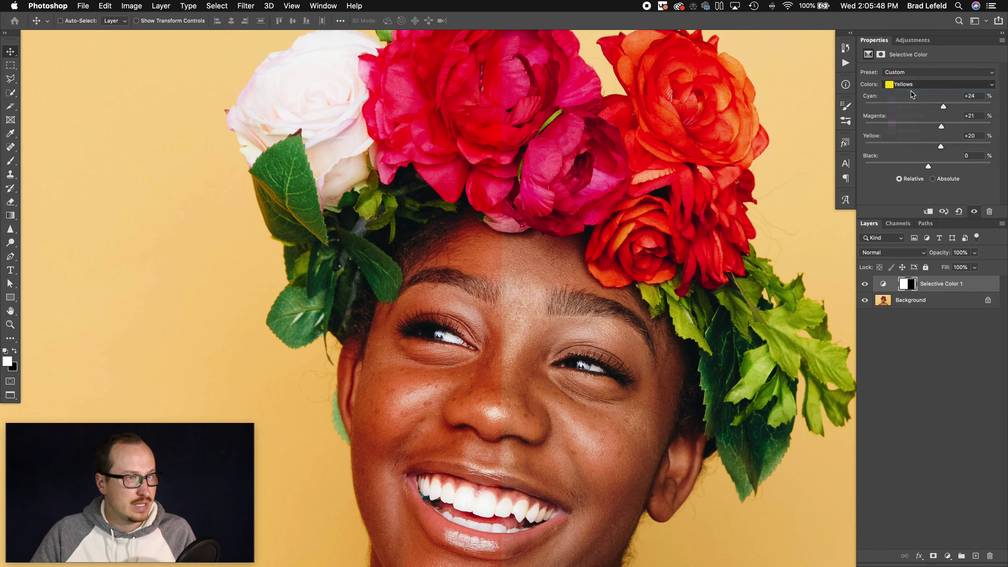
{"action": "key", "text": "ctrl+Tab"}
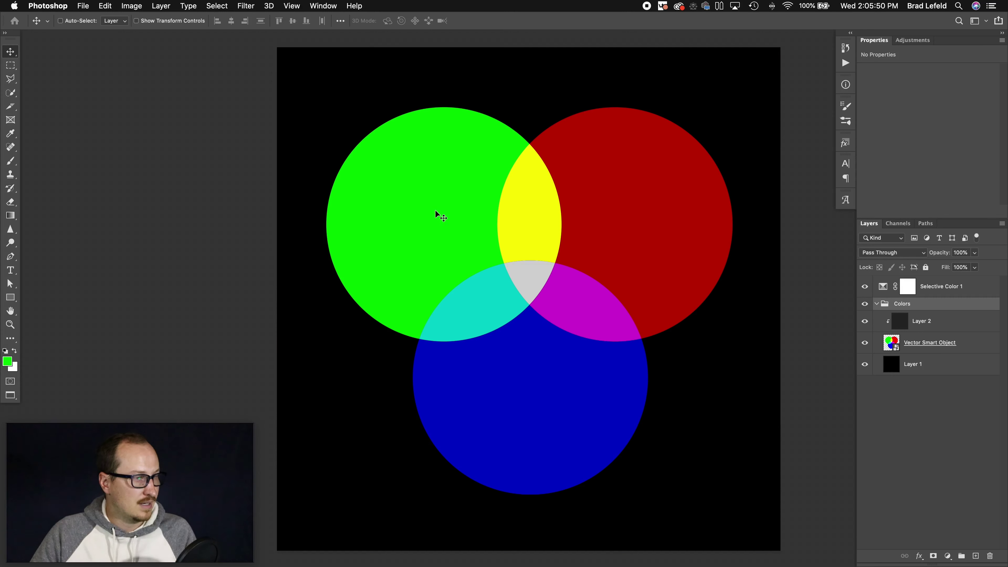
{"action": "key", "text": "ctrl+Tab"}
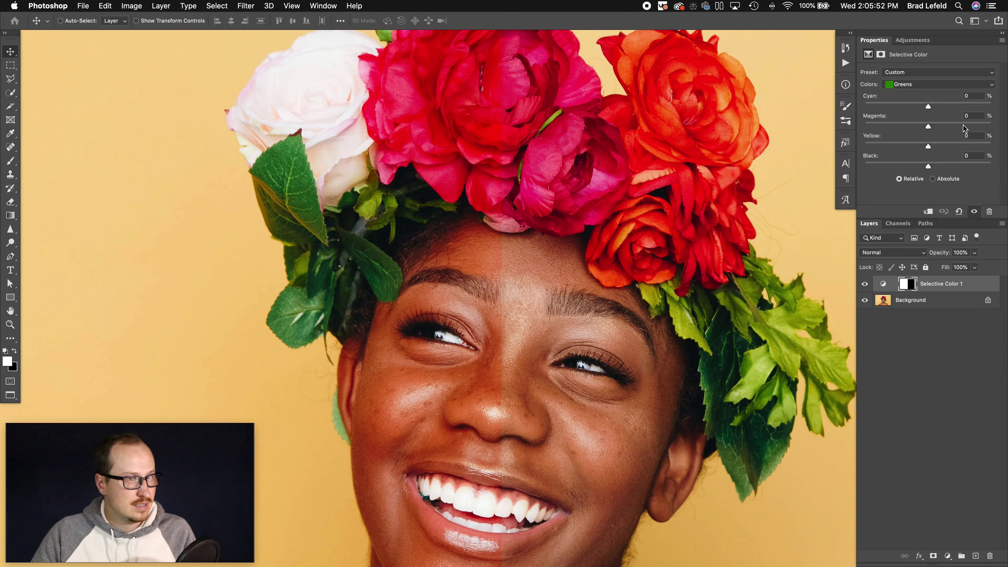
- In the Greens range, set cyan to +59%, magenta to -80%, yellow to +59% and black to +60%
{"action": "left_click_drag", "start_coordinate": [964, 124], "coordinate": [878, 126]}
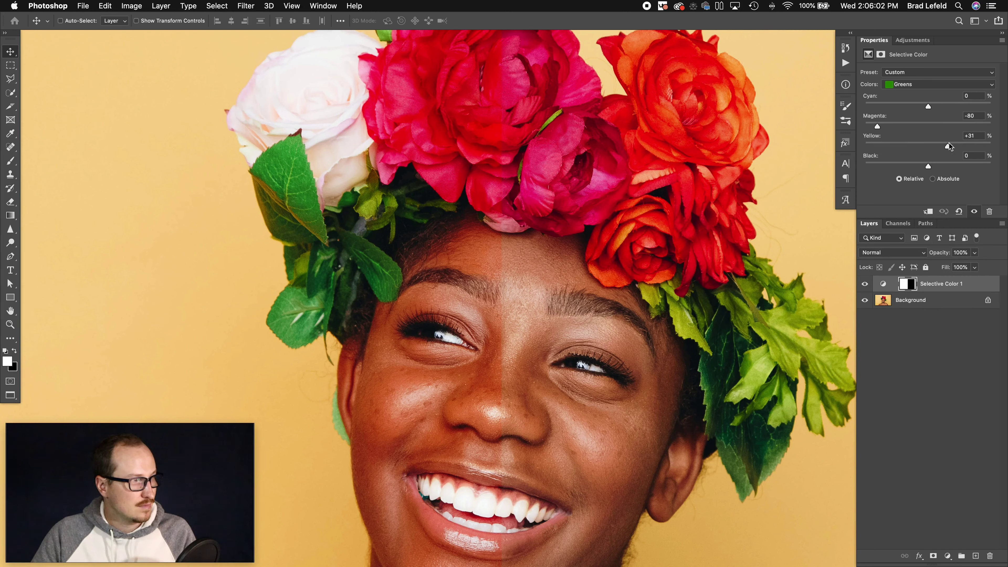
{"action": "mouse_move", "coordinate": [952, 144]}
{"action": "left_mouse_down"}
{"action": "mouse_move", "coordinate": [861, 151]}
{"action": "mouse_move", "coordinate": [966, 150]}
{"action": "left_mouse_up"}
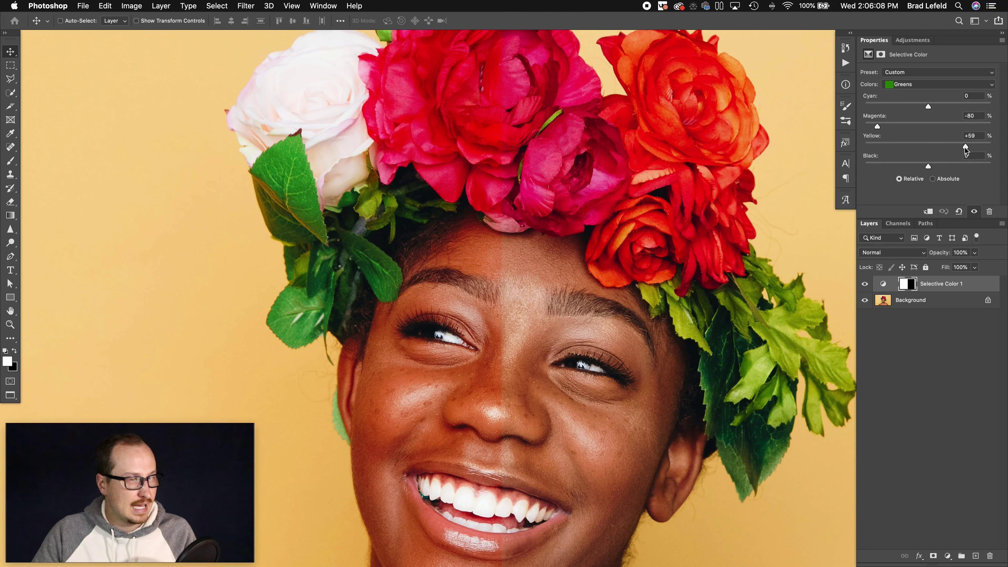
{"action": "left_click", "coordinate": [931, 107]}
{"action": "left_click_drag", "start_coordinate": [918, 106], "coordinate": [896, 107]}
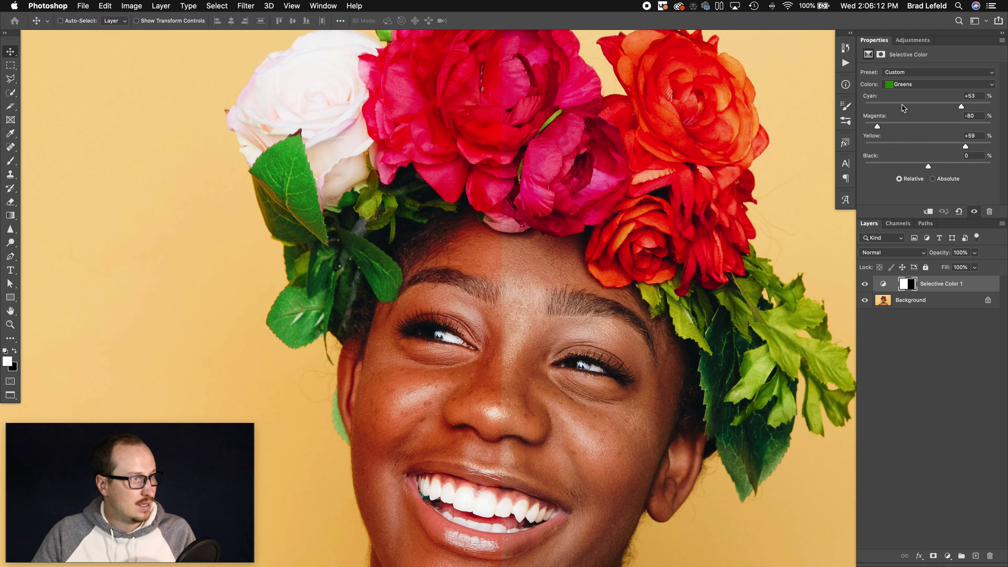
{"action": "left_click_drag", "start_coordinate": [961, 106], "coordinate": [965, 106]}
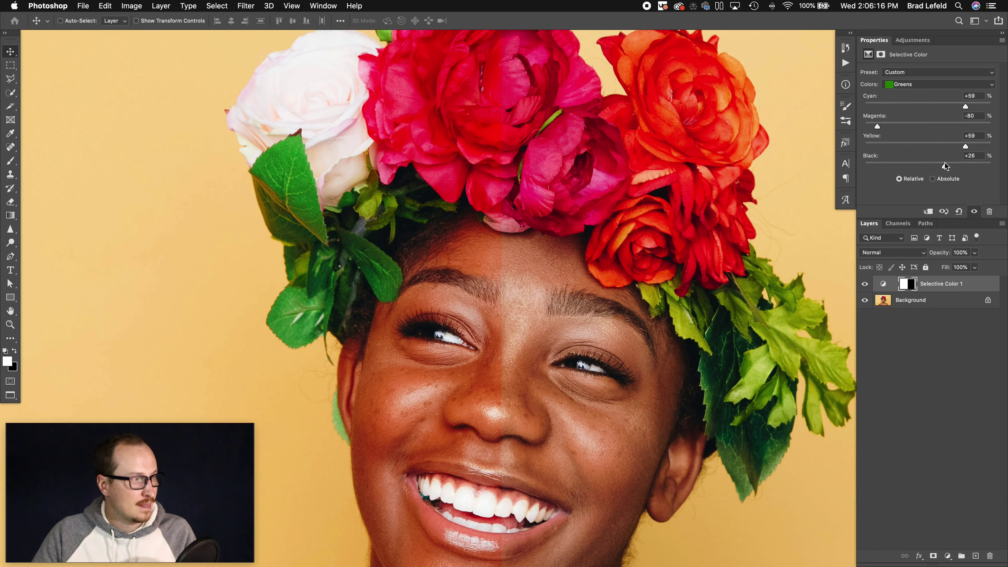
{"action": "left_click_drag", "start_coordinate": [945, 165], "coordinate": [966, 166]}
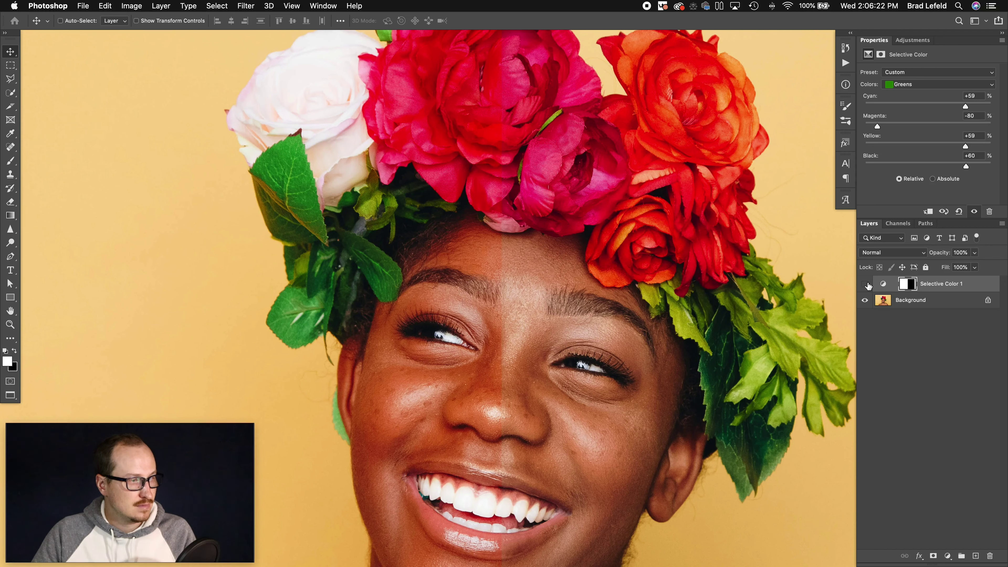
- Compare the flower-crown portrait with and without the Selective Color 1 adjustment
{"action": "left_click", "coordinate": [865, 284]}
{"action": "left_click", "coordinate": [865, 284]}
{"action": "left_click", "coordinate": [864, 284]}
{"action": "left_click", "coordinate": [864, 284]}
{"action": "left_click", "coordinate": [865, 284]}
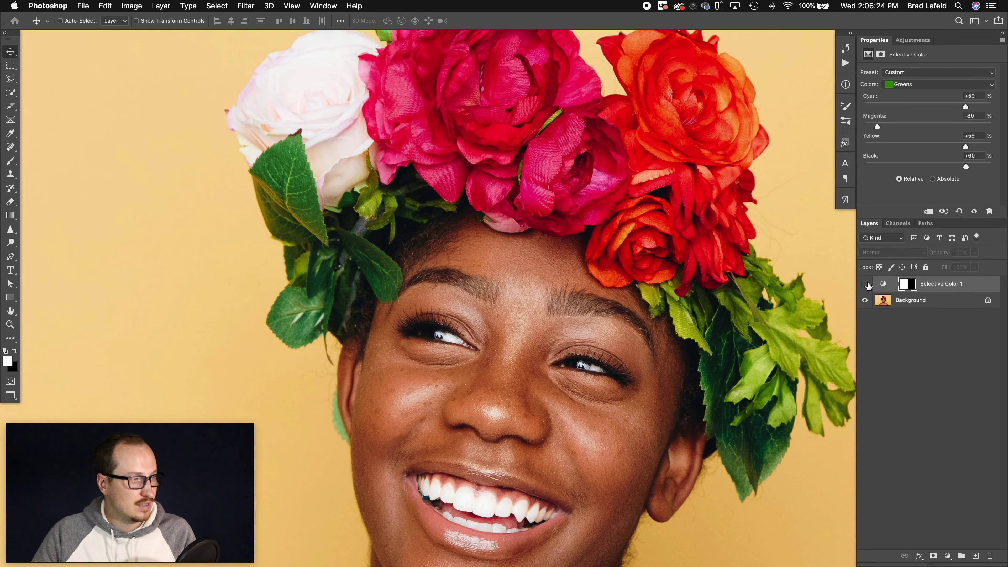
{"action": "left_click", "coordinate": [865, 284]}
{"action": "left_click", "coordinate": [865, 284]}
{"action": "left_click", "coordinate": [865, 284]}
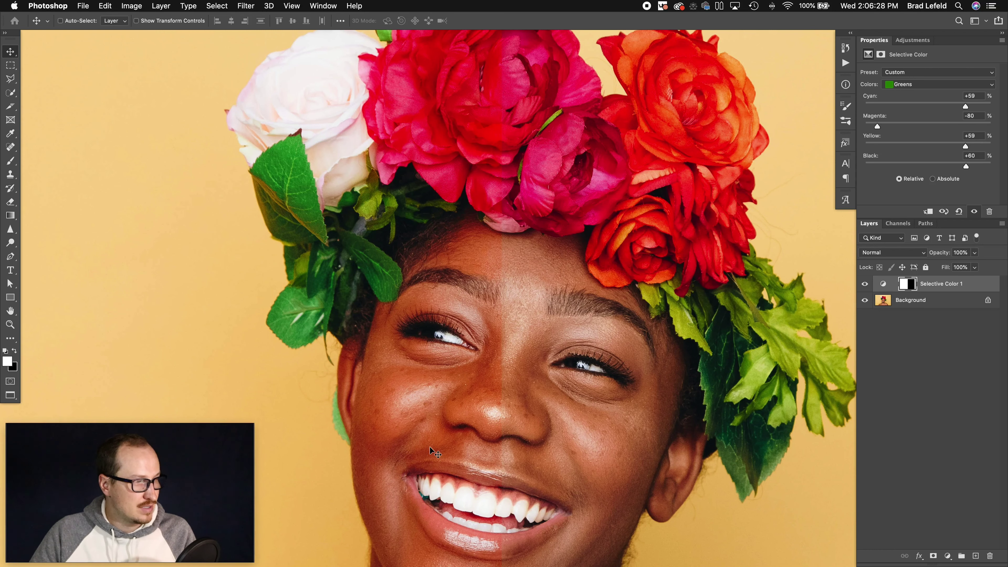
{"action": "left_click", "coordinate": [861, 285]}
{"action": "left_click", "coordinate": [861, 285]}
{"action": "left_click", "coordinate": [861, 285]}
{"action": "left_click", "coordinate": [860, 287]}
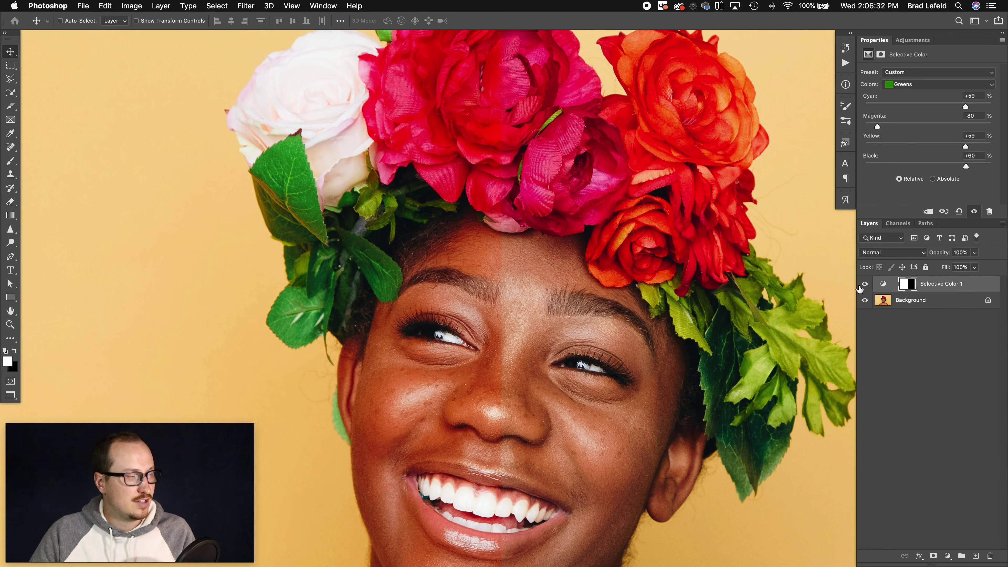
{"action": "left_click", "coordinate": [860, 286]}
{"action": "left_click", "coordinate": [859, 287]}
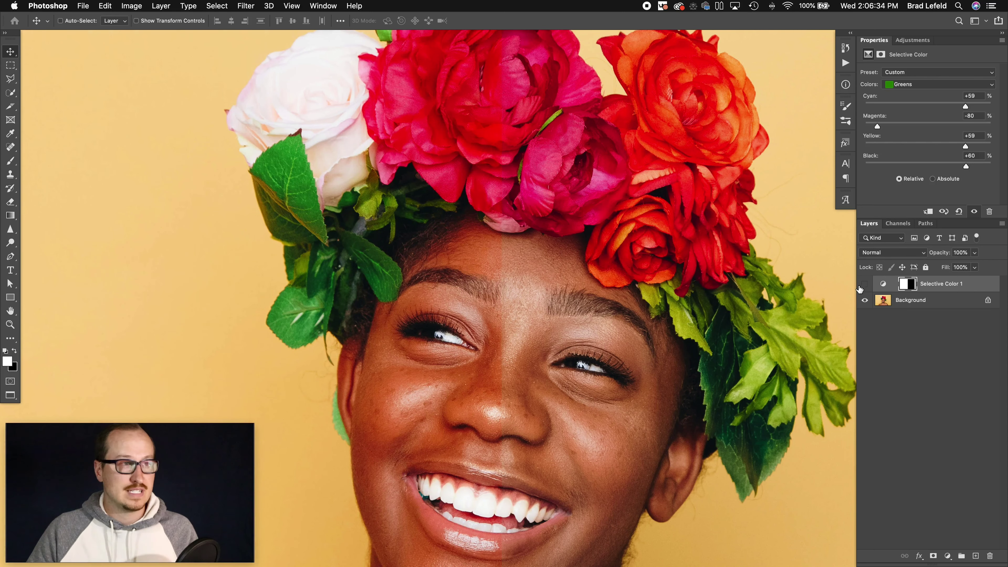
{"action": "left_click", "coordinate": [859, 286]}
{"action": "left_click", "coordinate": [909, 287]}
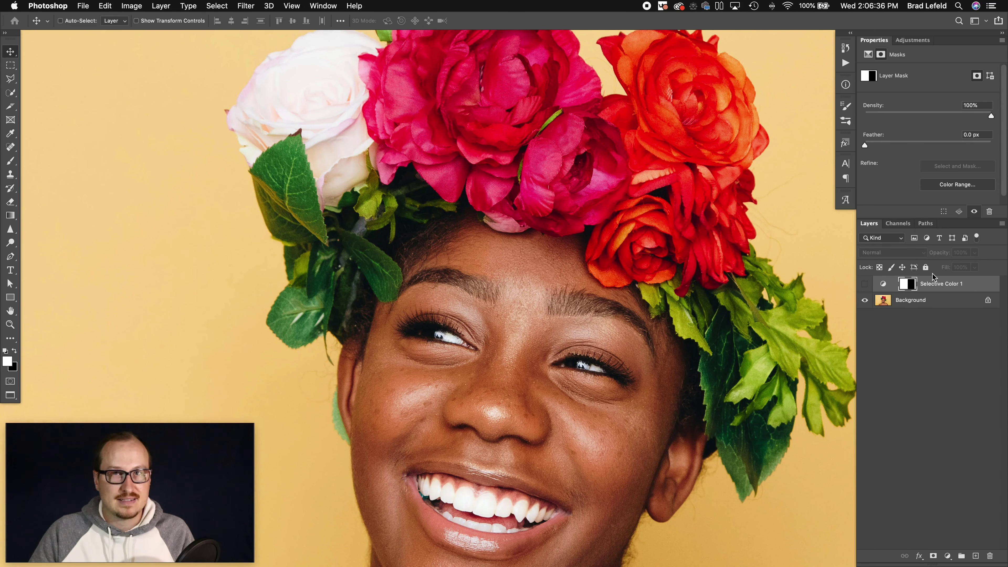
{"action": "left_click", "coordinate": [863, 286]}
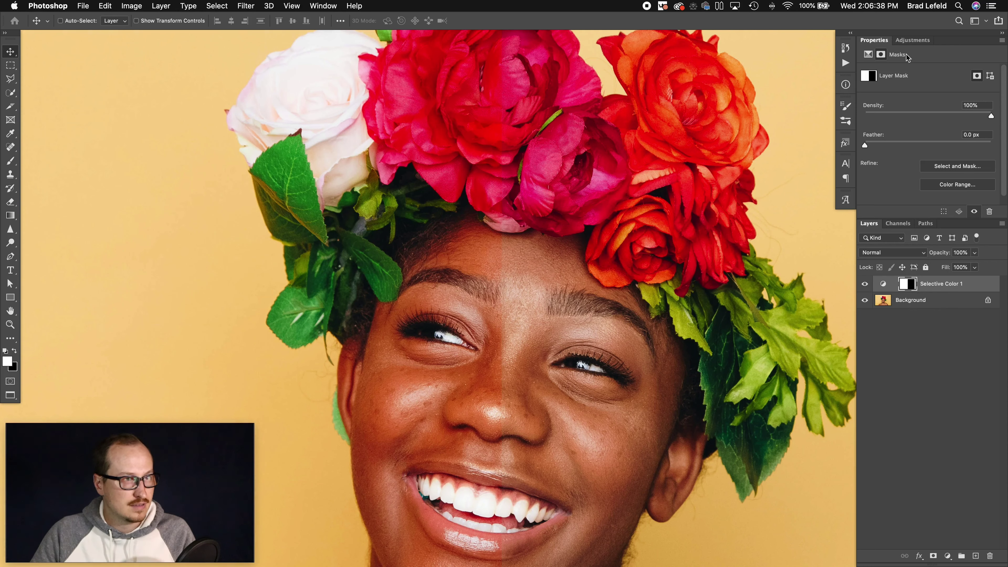
- Choose the Magentas range of Selective Color 1 and consult the RGB circles document for its color relationships
{"action": "left_click", "coordinate": [884, 284]}
{"action": "left_click", "coordinate": [908, 84]}
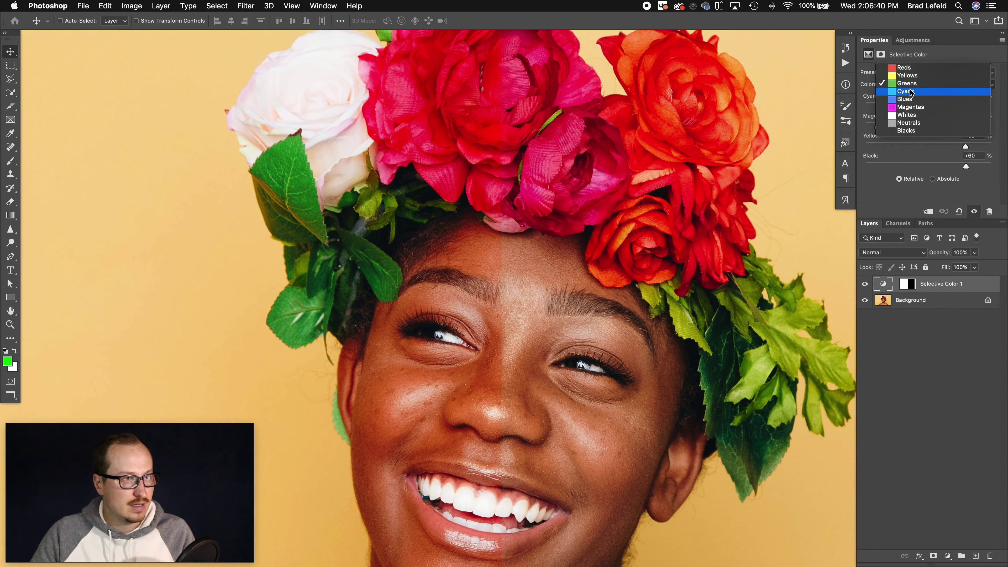
{"action": "left_click", "coordinate": [910, 107]}
{"action": "key", "text": "ctrl+Tab"}
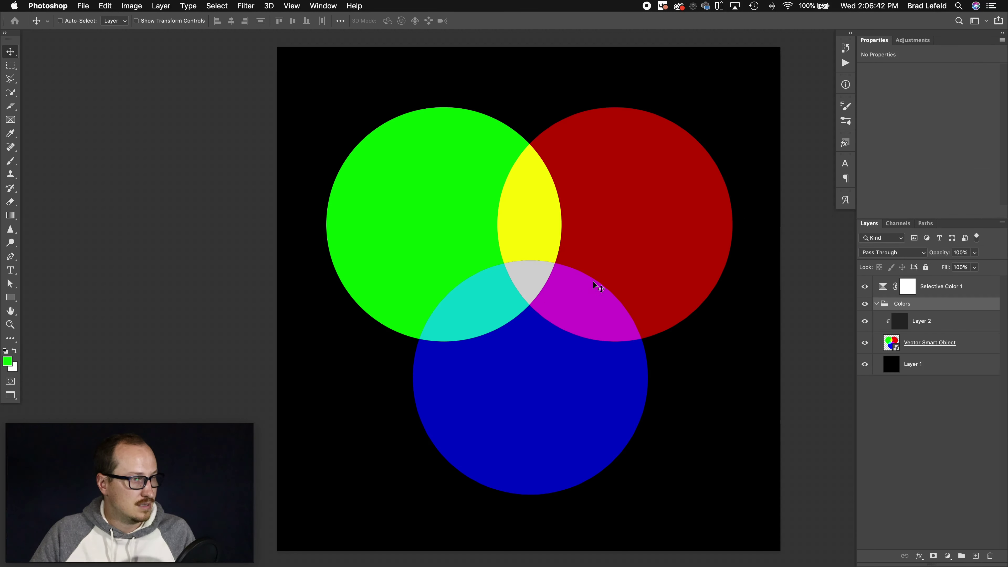
{"action": "key", "text": "ctrl+Tab"}
{"action": "key", "text": "ctrl+Tab"}
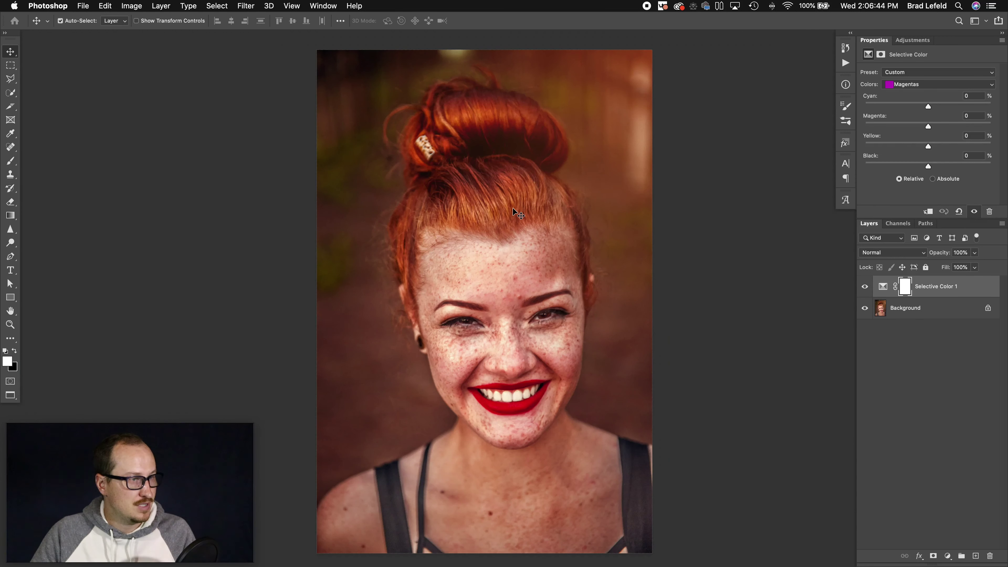
{"action": "key", "text": "ctrl+Tab"}
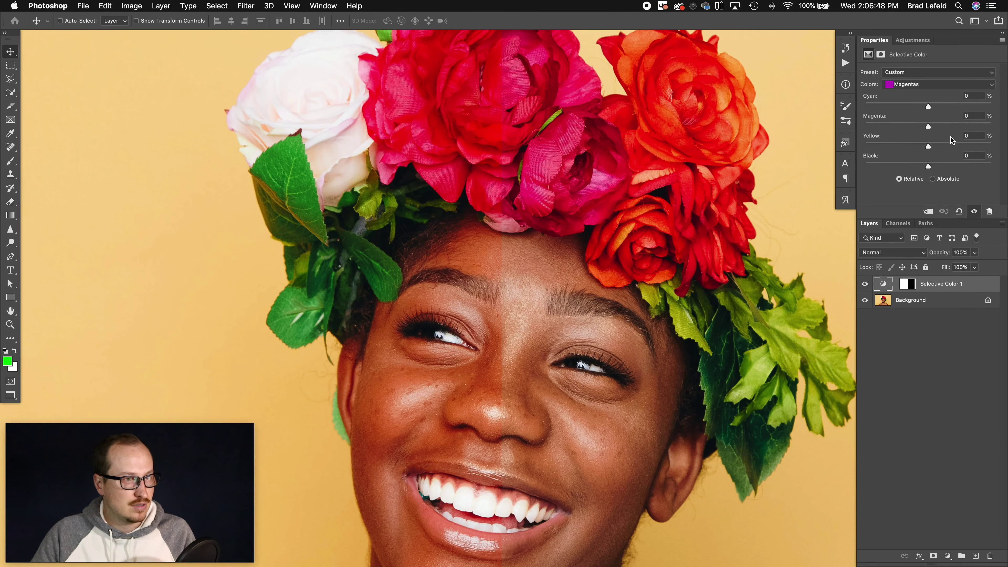
{"action": "key", "text": "ctrl+Tab"}
{"action": "key", "text": "ctrl+Tab"}
{"action": "key", "text": "ctrl+Tab"}
{"action": "key", "text": "ctrl+Tab"}
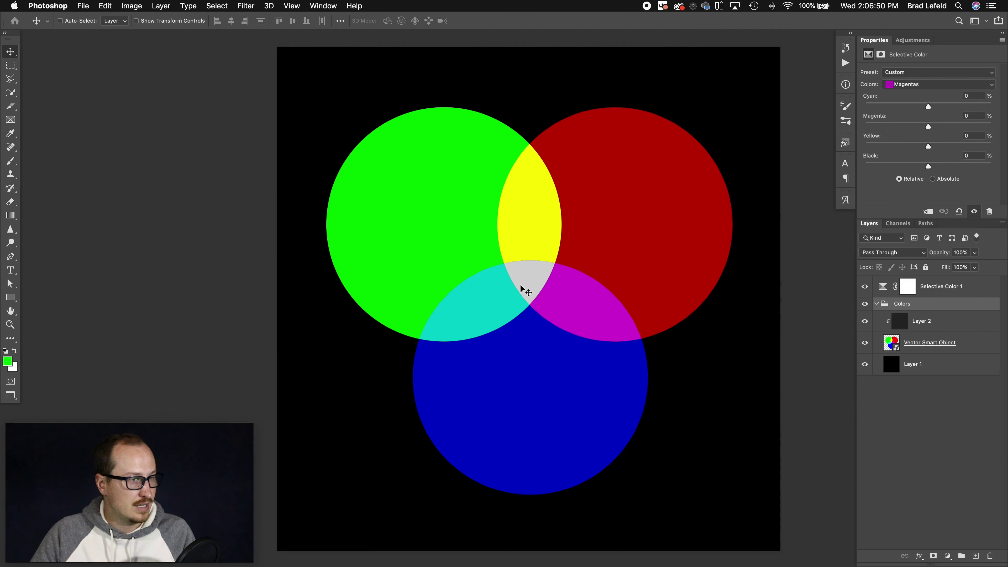
- Try cyan +49% and yellow +54% in the portrait's Magentas range, compare before and after, and undo both changes
{"action": "key", "text": "ctrl+shift+Tab"}
{"action": "key", "text": "ctrl+shift+Tab"}
{"action": "key", "text": "ctrl+shift+Tab"}
{"action": "key", "text": "ctrl+shift+Tab"}
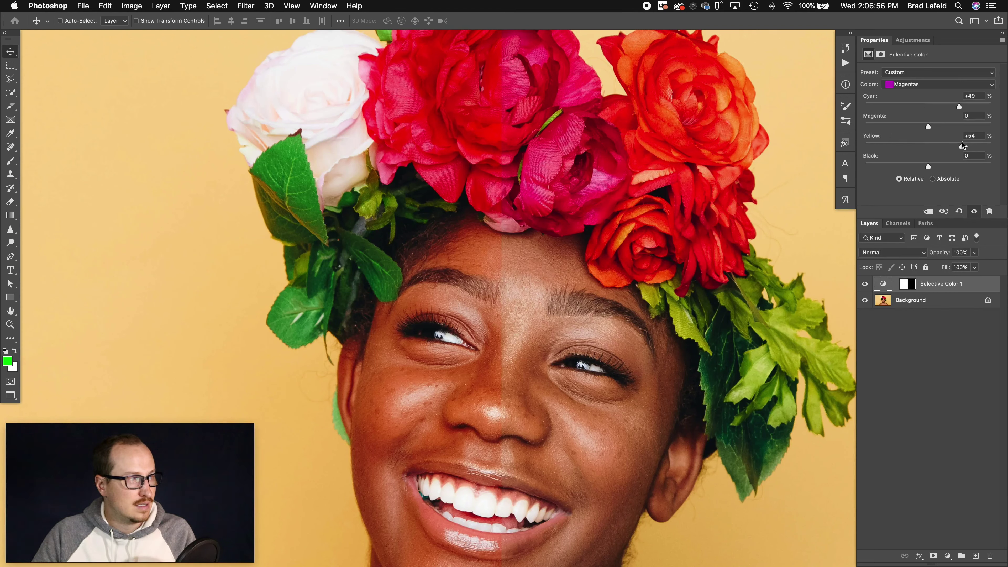
{"action": "left_click", "coordinate": [864, 284]}
{"action": "left_click", "coordinate": [863, 284]}
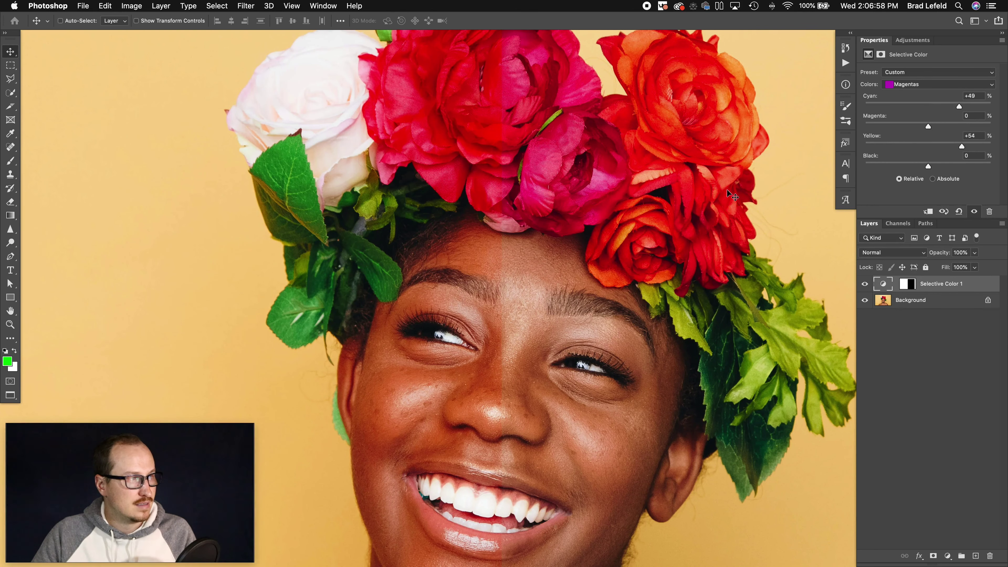
{"action": "left_click", "coordinate": [935, 86]}
{"action": "left_click", "coordinate": [936, 87]}
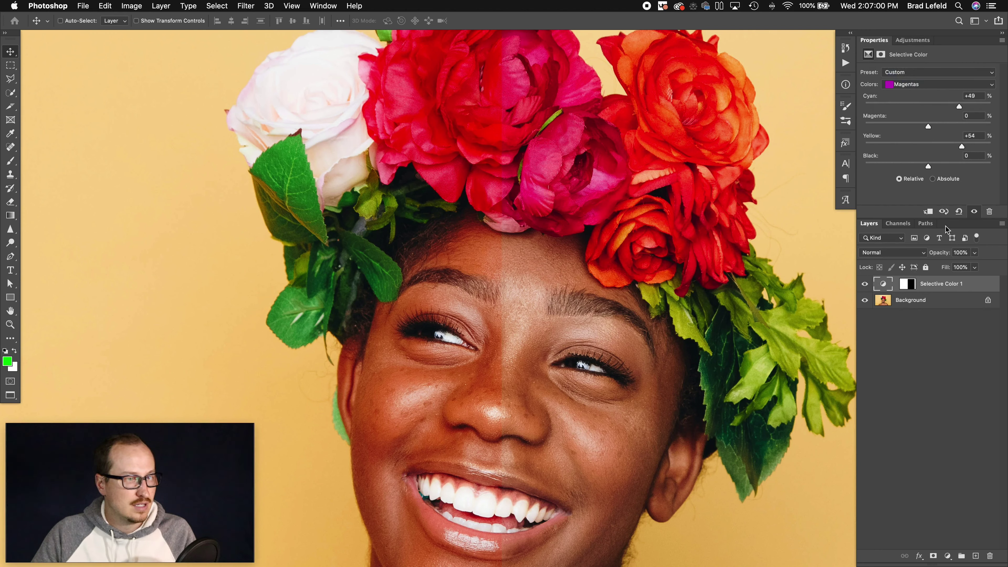
{"action": "key", "text": "super+comma"}
{"action": "key", "text": "super+z"}
{"action": "key", "text": "super+z"}
{"action": "key", "text": "super+z"}
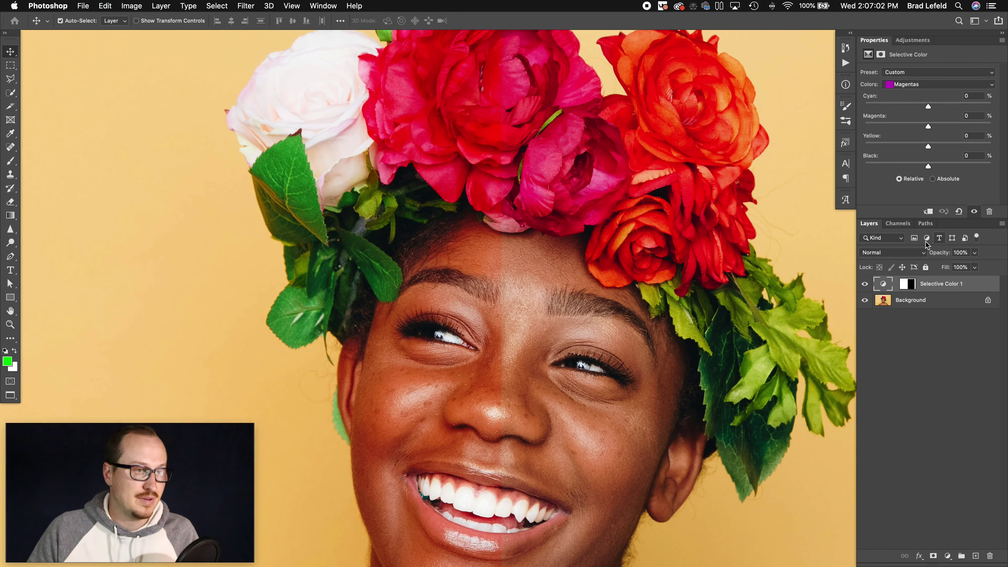
- Add a second Selective Color adjustment layer above the first and choose its Reds range
{"action": "left_click", "coordinate": [921, 41]}
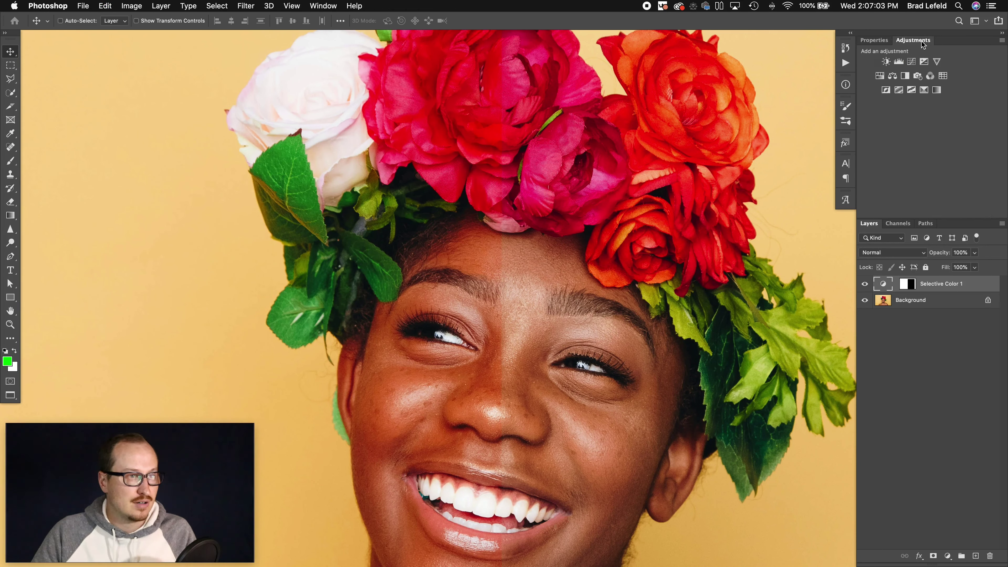
{"action": "left_click", "coordinate": [924, 92]}
{"action": "left_click", "coordinate": [922, 89]}
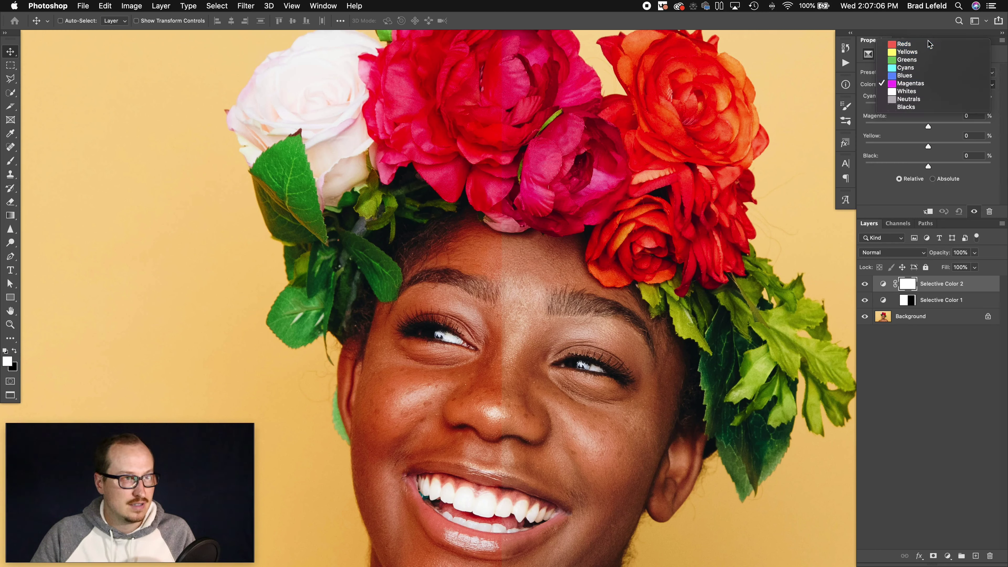
{"action": "left_click", "coordinate": [908, 44]}
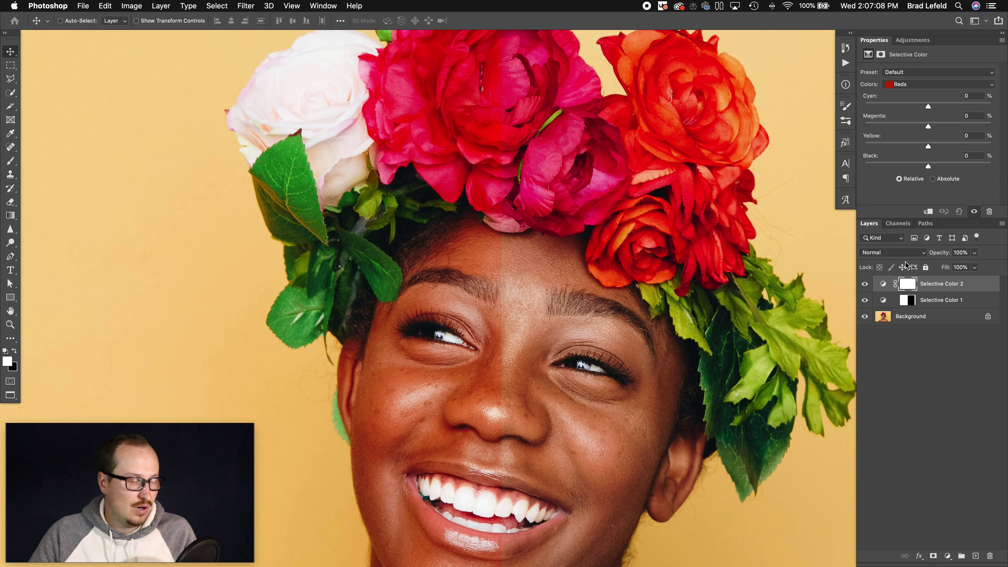
- Turn the red flowers purple by setting the Reds range to cyan +100%, magenta 0, yellow -100% and black +25%
{"action": "left_click", "coordinate": [965, 107]}
{"action": "left_click_drag", "start_coordinate": [969, 107], "coordinate": [970, 106]}
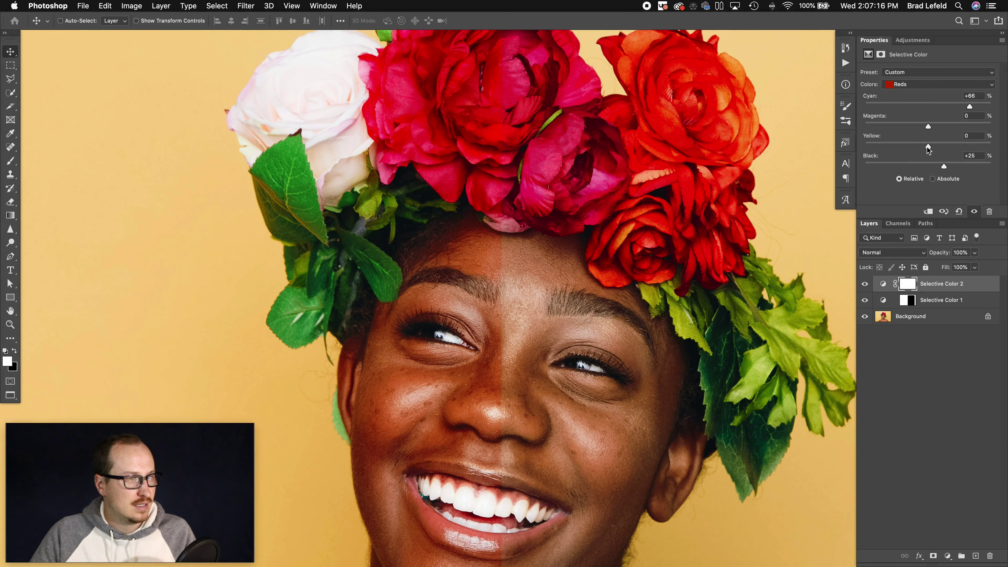
{"action": "left_click_drag", "start_coordinate": [927, 147], "coordinate": [875, 151]}
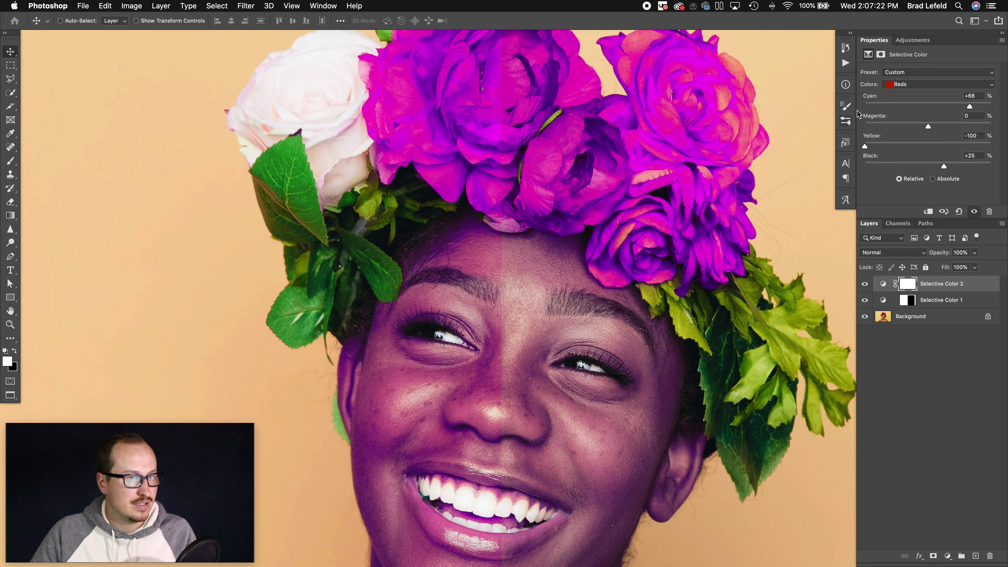
{"action": "left_click_drag", "start_coordinate": [970, 103], "coordinate": [1003, 108]}
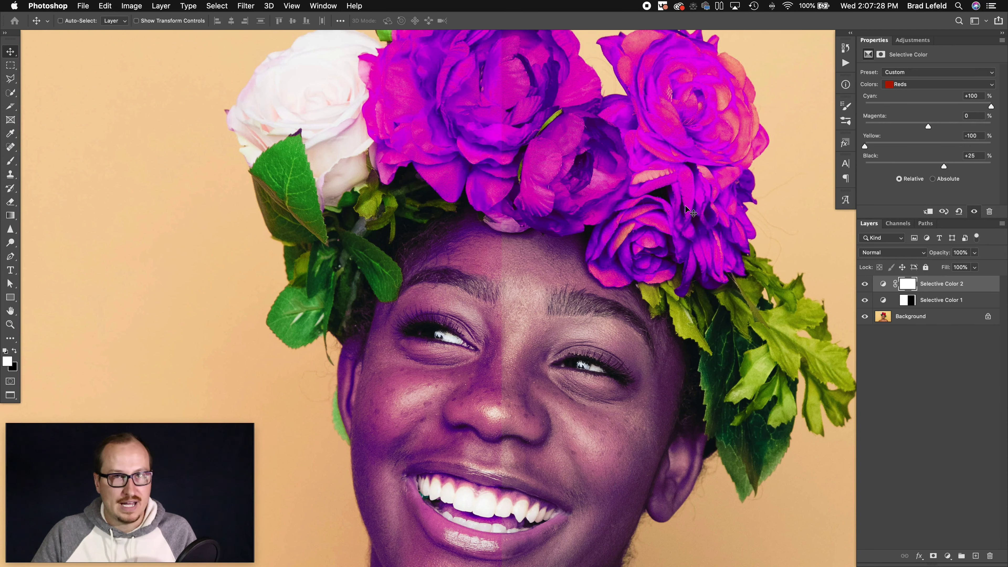
{"action": "scroll", "coordinate": [719, 258], "scroll_direction": "down", "scroll_amount": 3}
{"action": "left_click_drag", "start_coordinate": [696, 318], "coordinate": [662, 255]}
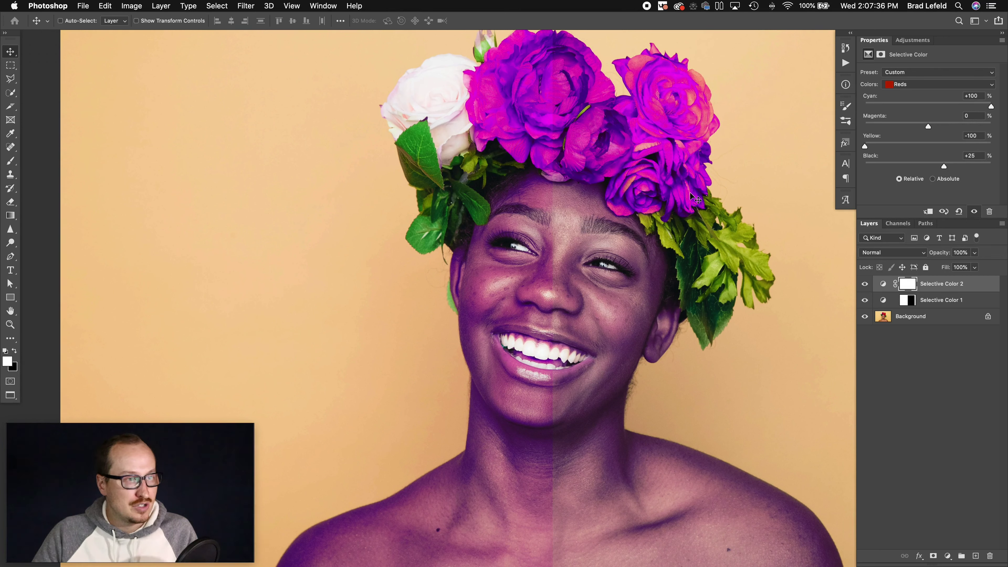
{"action": "mouse_move", "coordinate": [917, 127]}
{"action": "left_mouse_down"}
{"action": "mouse_move", "coordinate": [900, 127]}
{"action": "mouse_move", "coordinate": [928, 129]}
{"action": "left_mouse_up"}
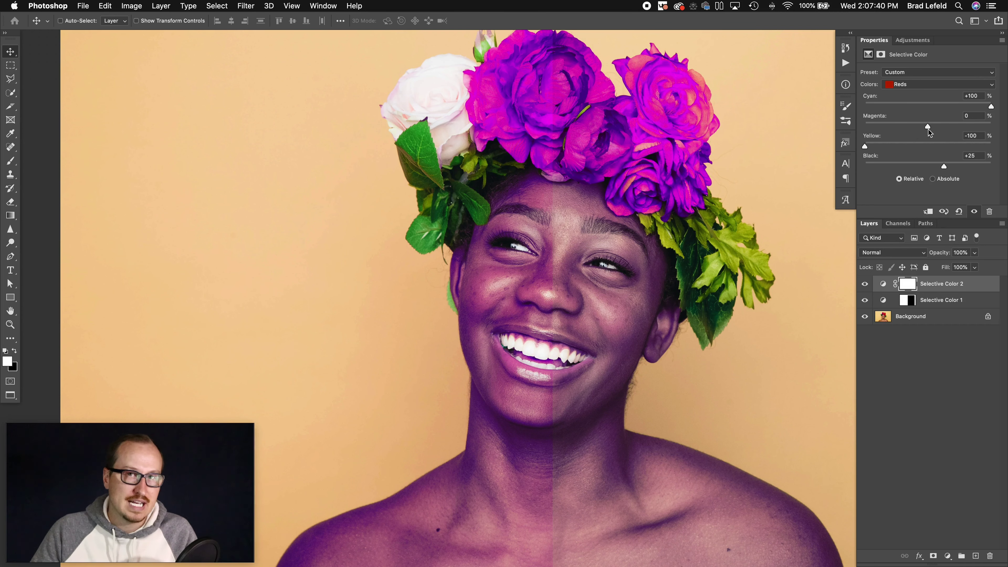
- Hide both Selective Color layers and add a Hue/Saturation adjustment with the Reds hue set to -56
{"action": "left_click_drag", "start_coordinate": [864, 284], "coordinate": [864, 300]}
{"action": "left_click", "coordinate": [911, 41]}
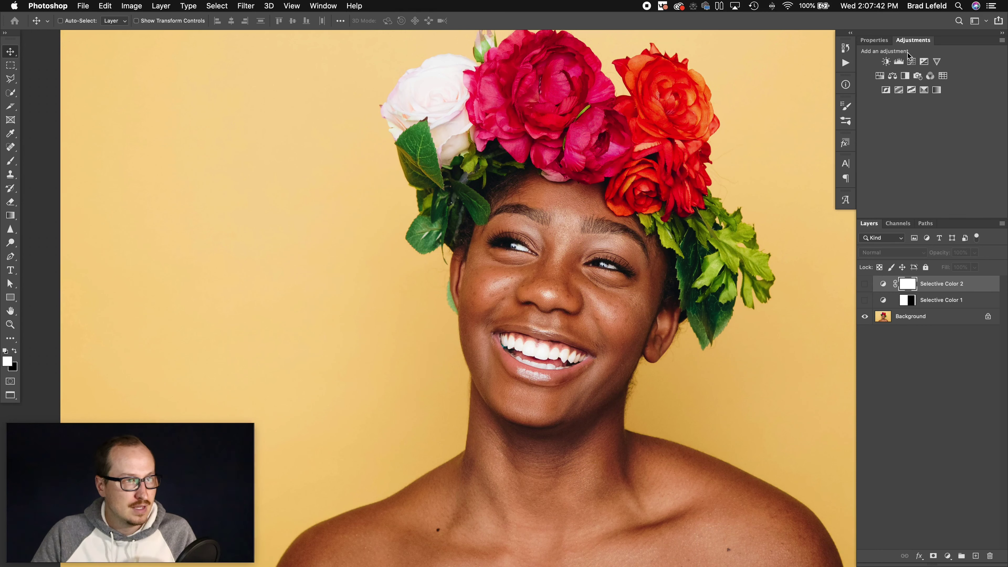
{"action": "left_click", "coordinate": [879, 75]}
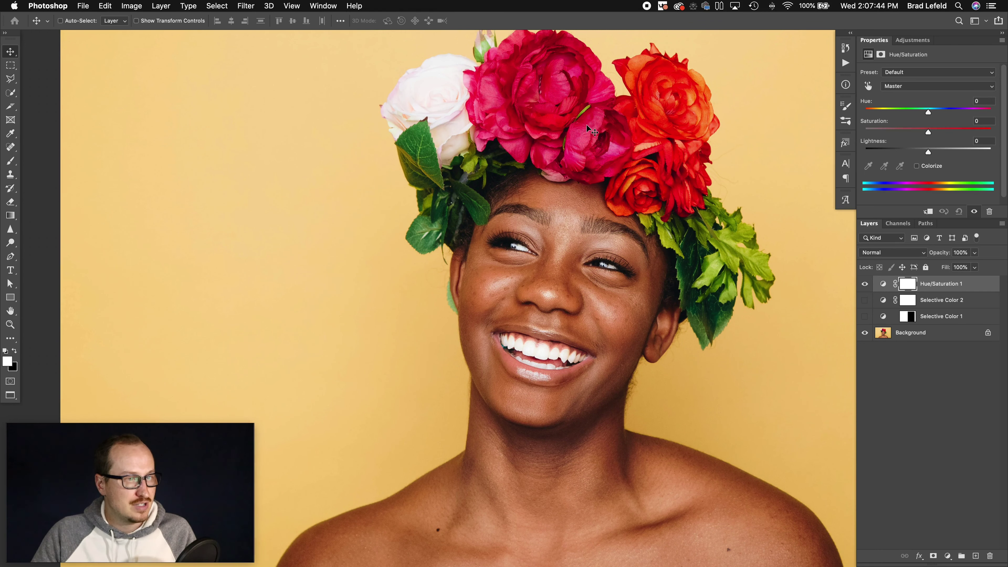
{"action": "left_click", "coordinate": [914, 87]}
{"action": "left_click", "coordinate": [914, 94]}
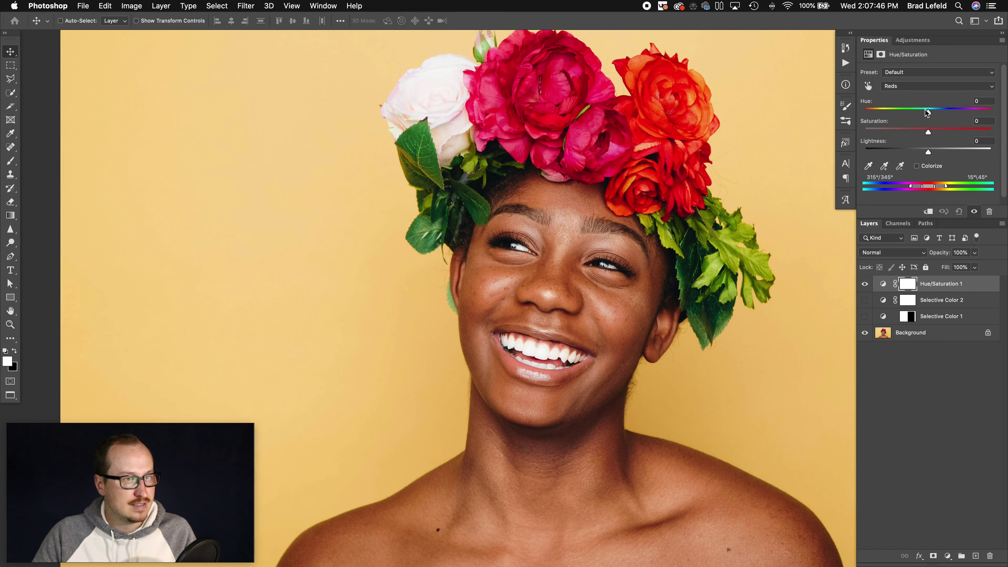
{"action": "left_click_drag", "start_coordinate": [925, 113], "coordinate": [897, 113]}
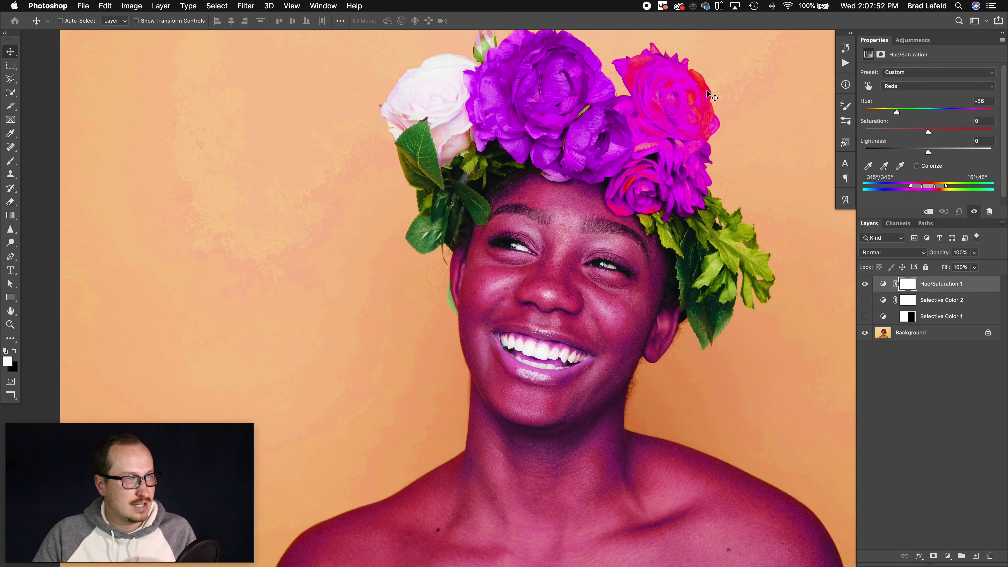
- Show both Selective Color layers again in place of the Hue/Saturation adjustment and delete the Hue/Saturation layer
{"action": "left_click", "coordinate": [864, 283]}
{"action": "left_click", "coordinate": [864, 300]}
{"action": "left_click", "coordinate": [865, 316]}
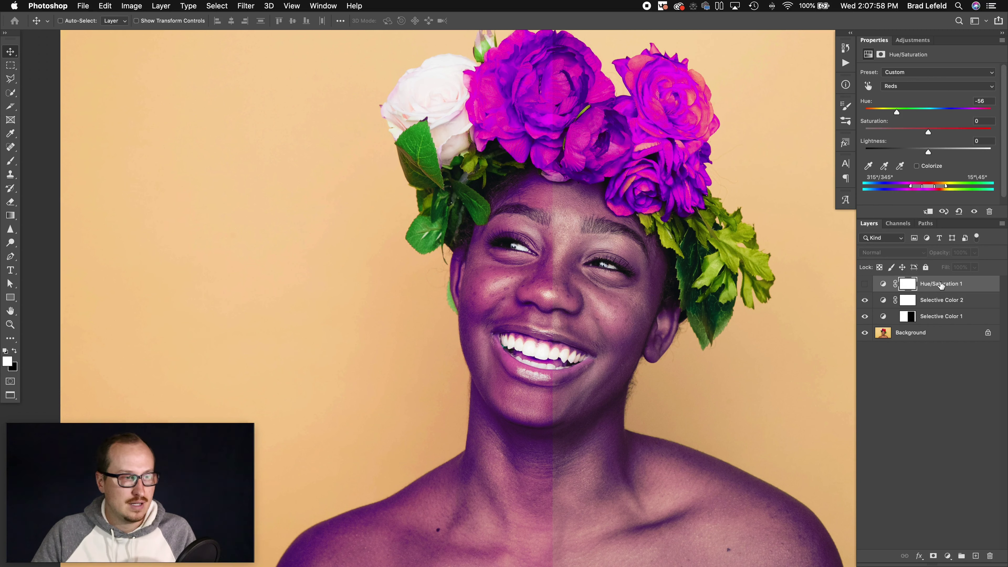
{"action": "key", "text": "BackSpace"}
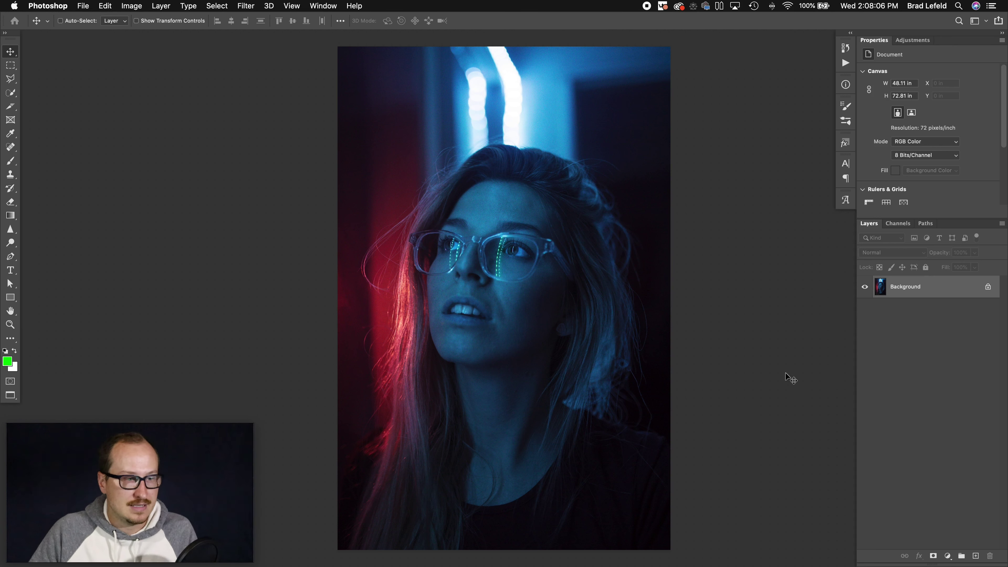
- Add a Selective Color adjustment to the neon portrait, using Relative with Reds at cyan -79%, magenta +53% and yellow +52%
{"action": "left_click", "coordinate": [912, 40]}
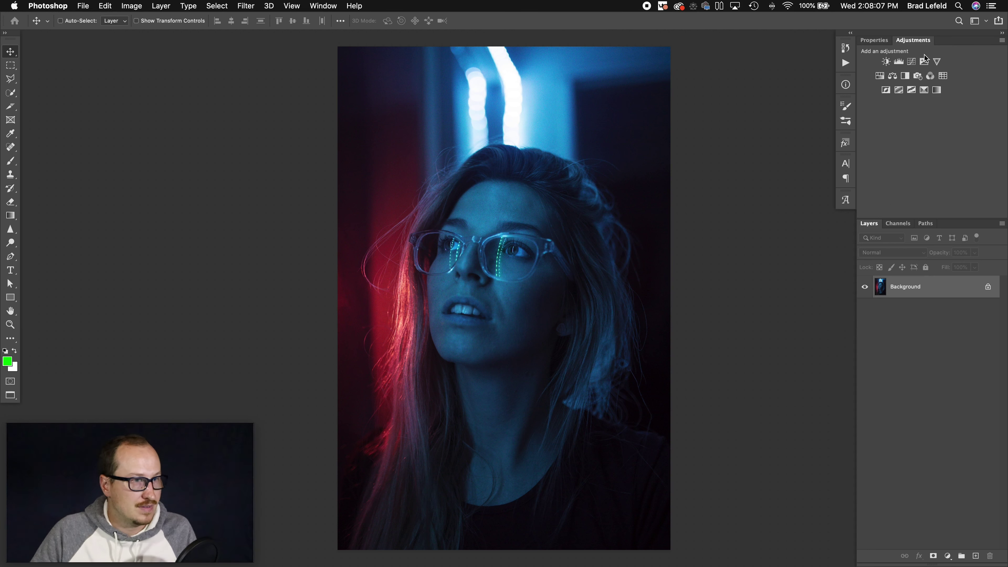
{"action": "left_click", "coordinate": [925, 89]}
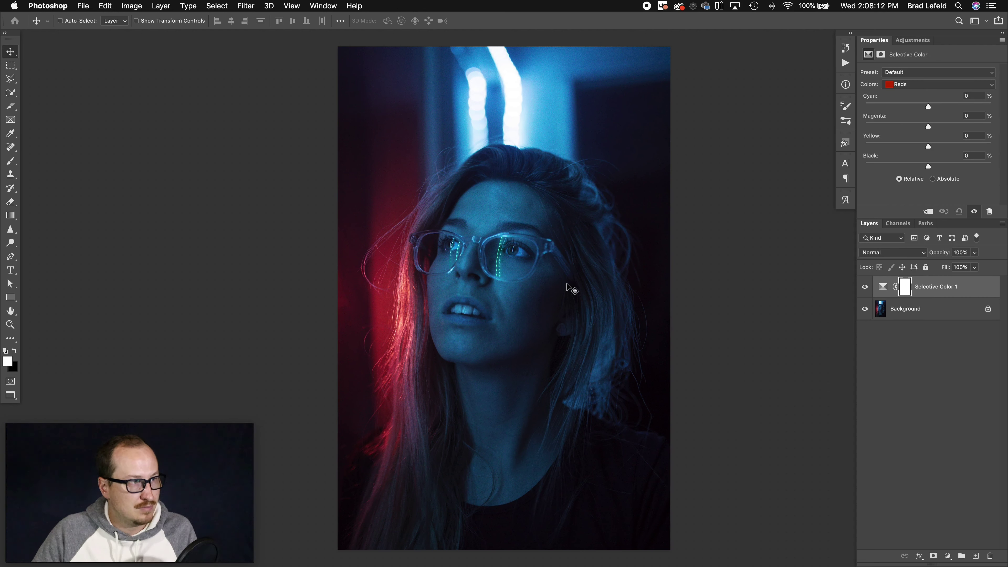
{"action": "left_click", "coordinate": [902, 106]}
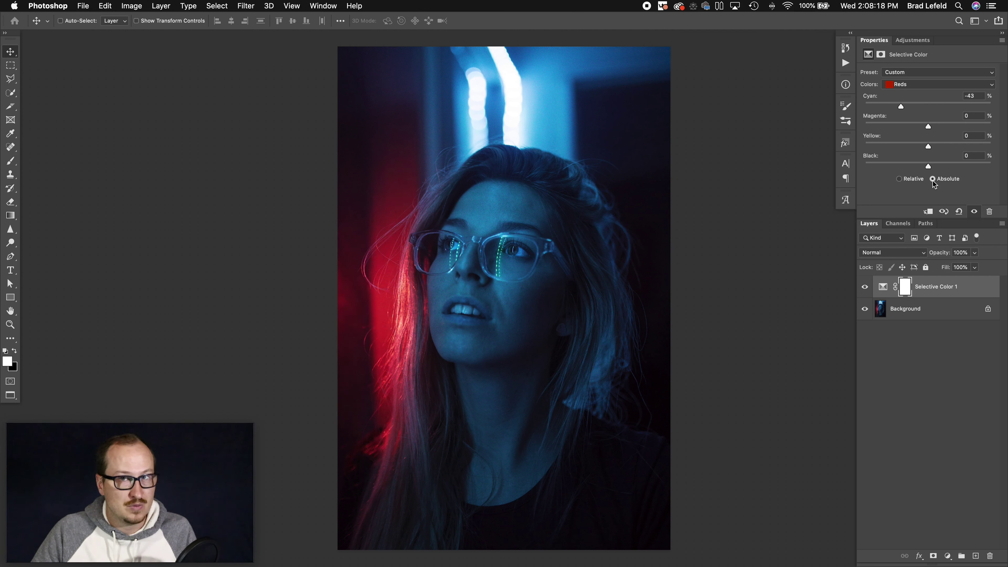
{"action": "left_click", "coordinate": [900, 180]}
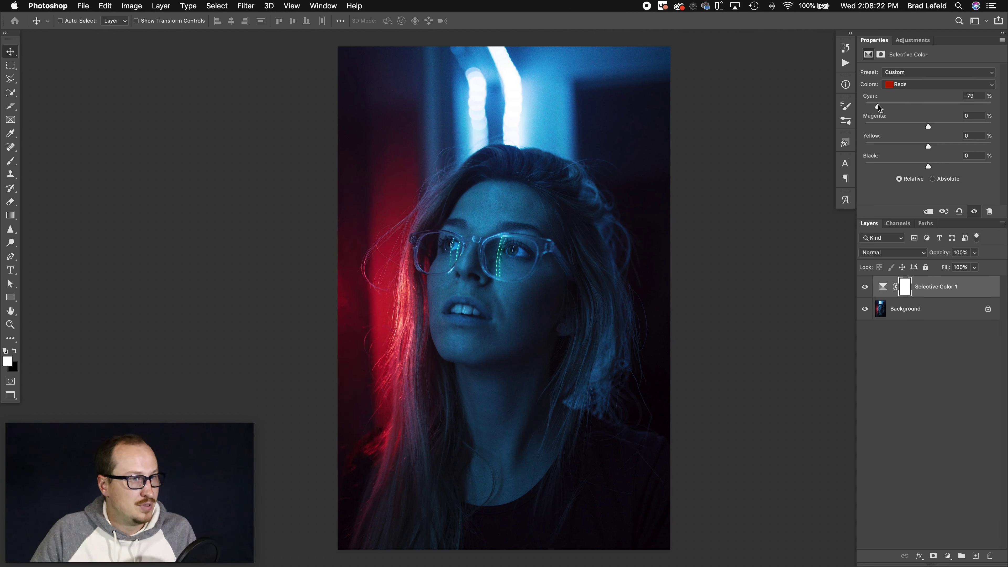
{"action": "left_click_drag", "start_coordinate": [949, 125], "coordinate": [961, 124]}
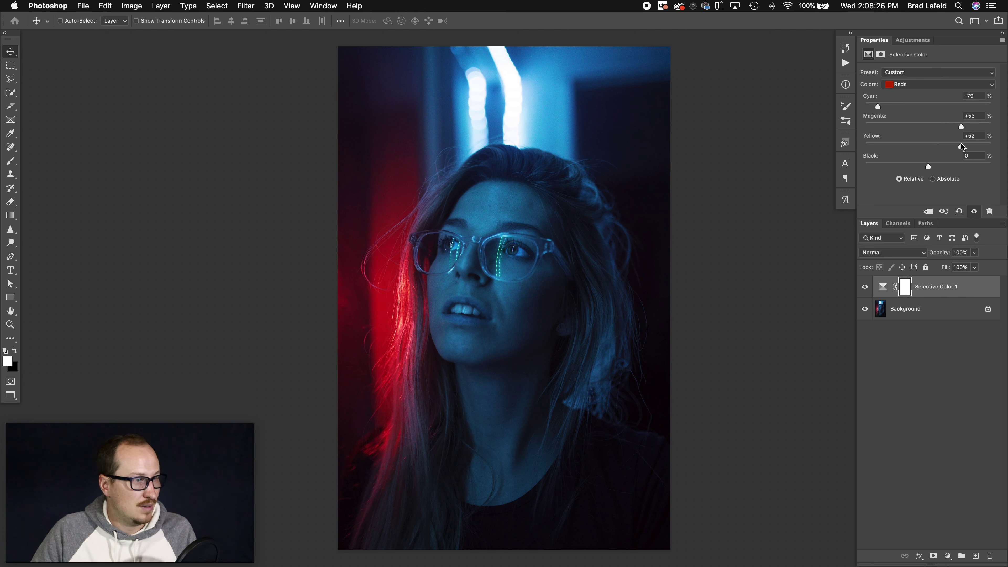
- Compare the neon portrait's reds with the Selective Color layer hidden and shown, leaving the layer visible
{"action": "left_click", "coordinate": [864, 287]}
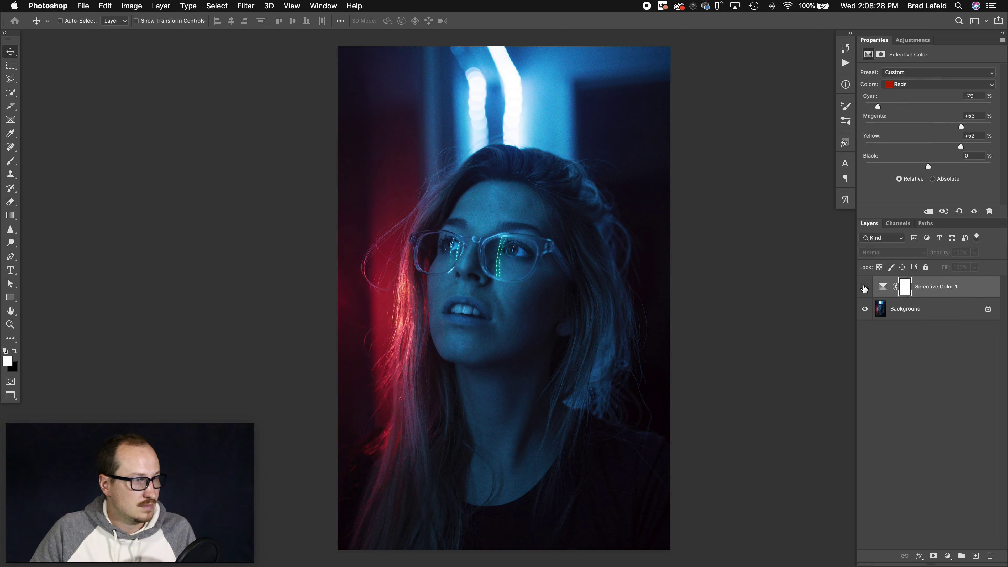
{"action": "left_click", "coordinate": [864, 287]}
{"action": "left_click", "coordinate": [865, 287]}
{"action": "left_click", "coordinate": [864, 286]}
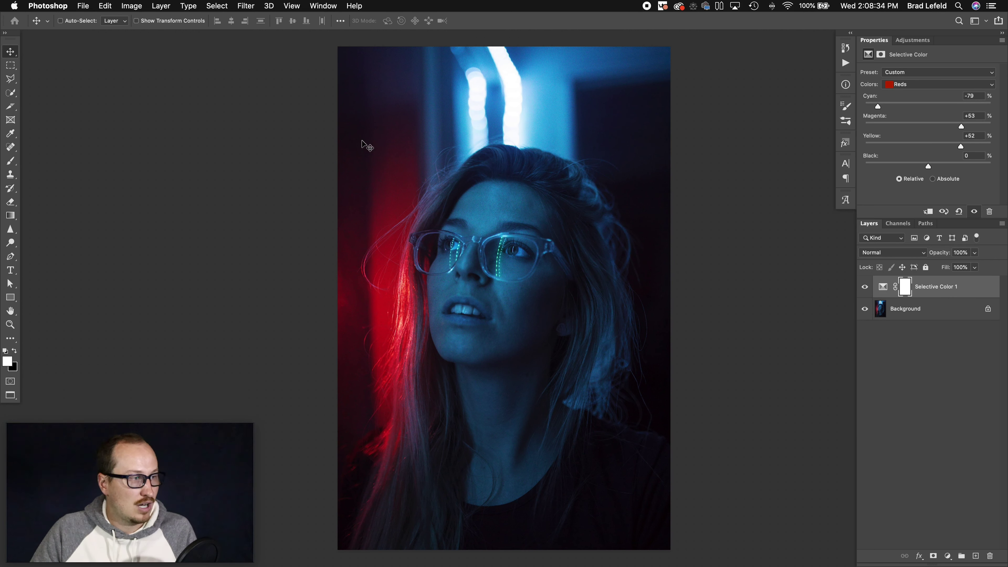
- Set the Blues range to cyan +42%, magenta +43%, yellow -56% and black +29%
{"action": "left_click", "coordinate": [921, 82]}
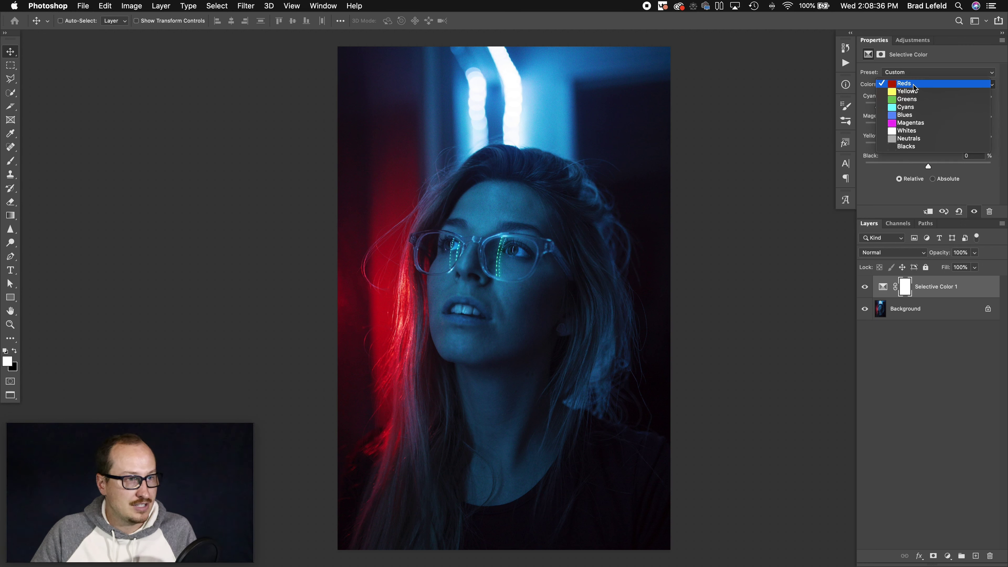
{"action": "left_click", "coordinate": [920, 115]}
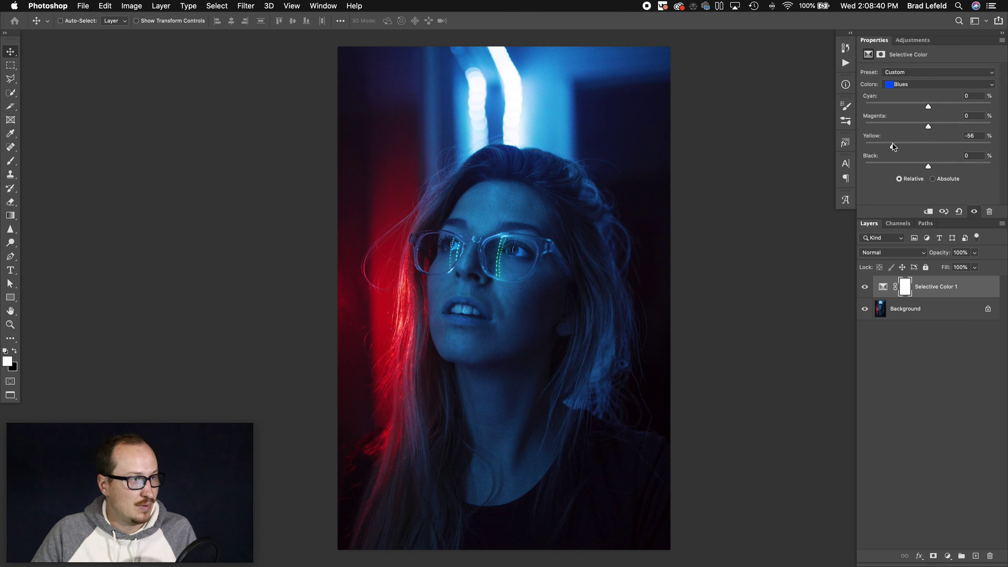
{"action": "left_click", "coordinate": [955, 126]}
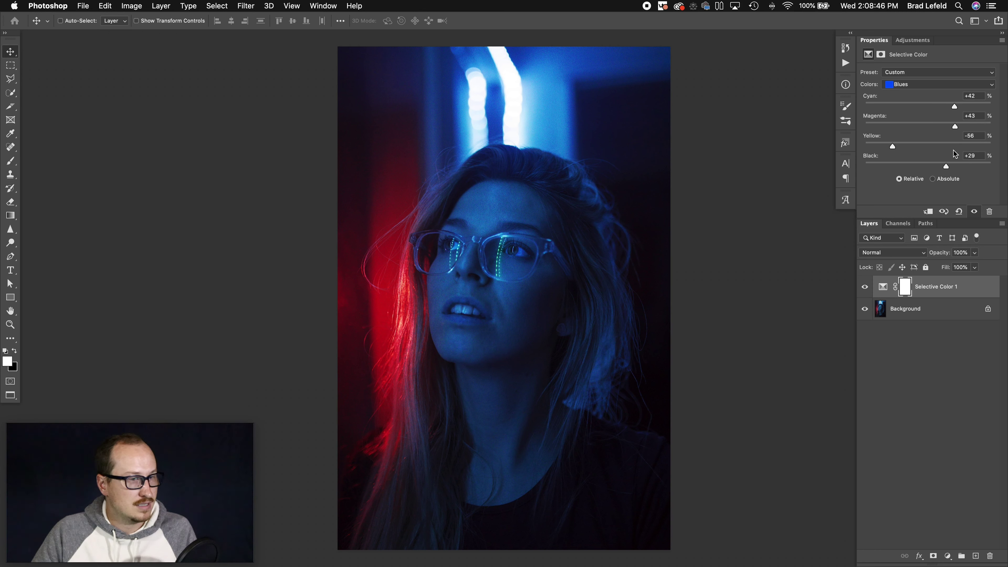
- Set the Cyans range to cyan +42%, magenta -40% and yellow -54%
{"action": "left_click", "coordinate": [905, 84]}
{"action": "left_click", "coordinate": [987, 76]}
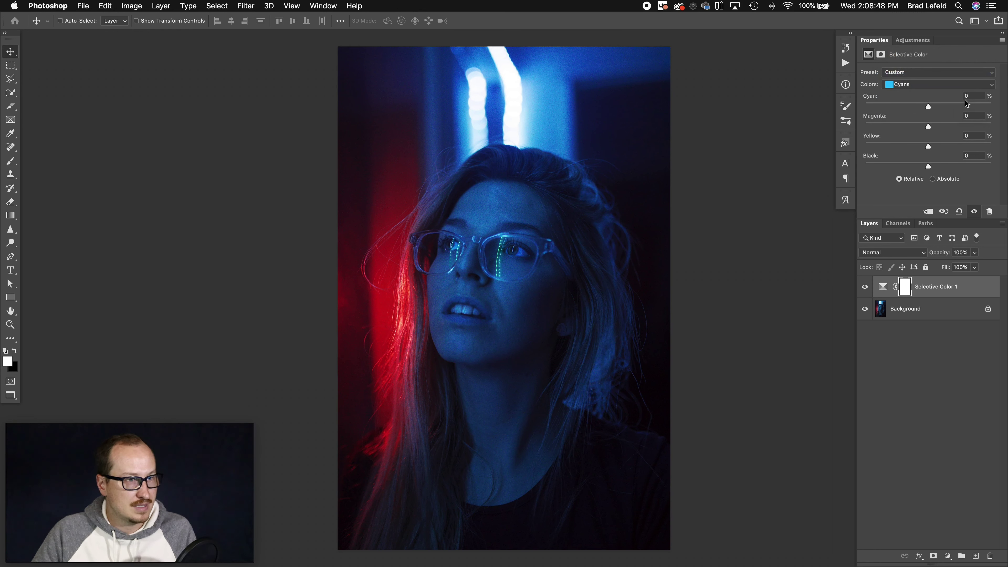
{"action": "left_click", "coordinate": [893, 144]}
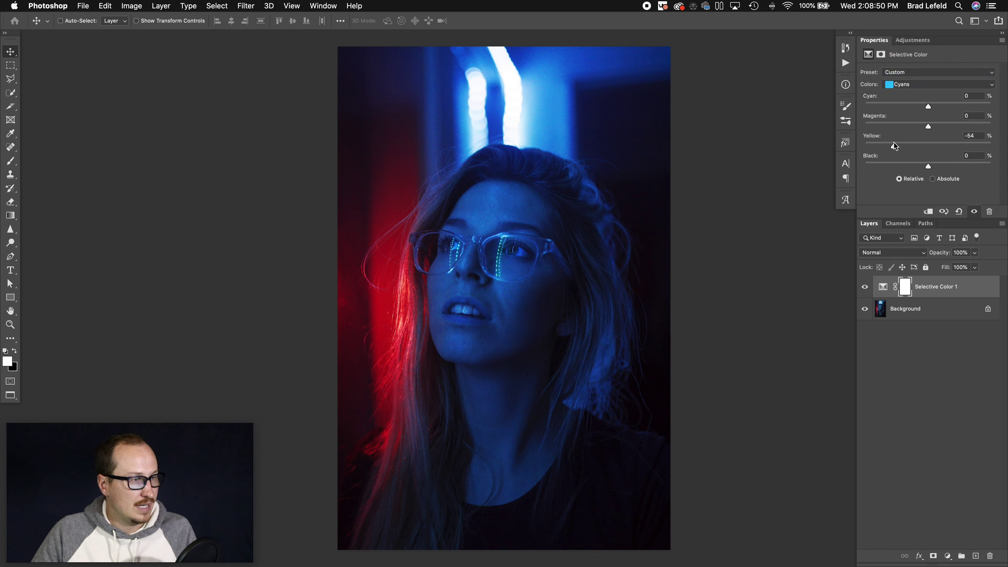
{"action": "left_click", "coordinate": [950, 126]}
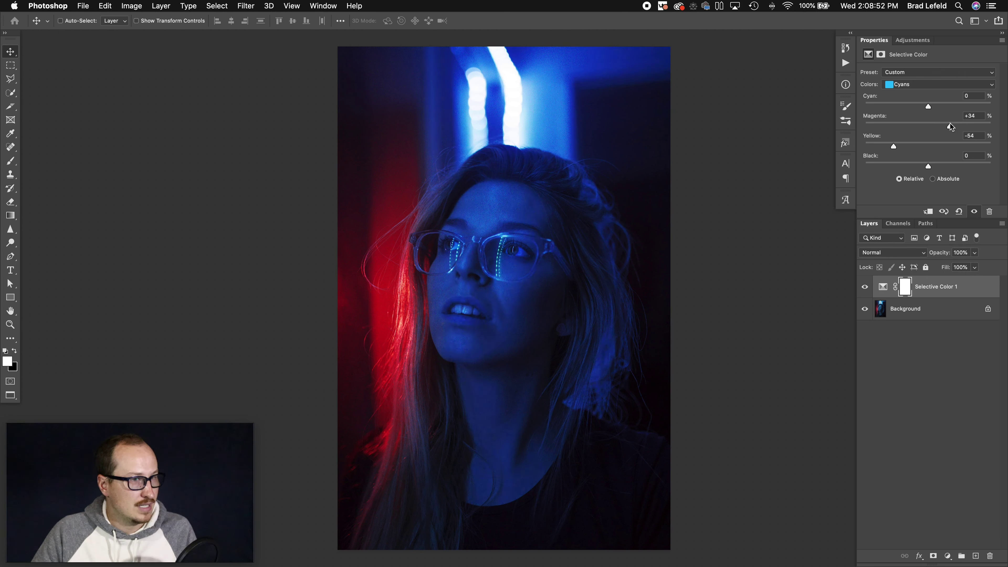
{"action": "left_click_drag", "start_coordinate": [950, 126], "coordinate": [905, 129]}
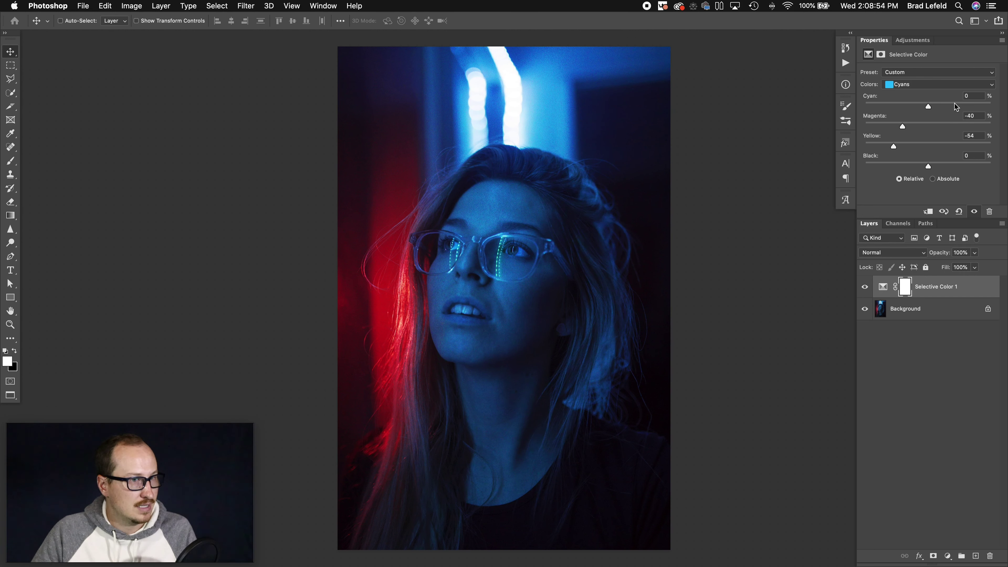
- Compare the whole neon portrait before and after the red, blue and cyan adjustments by hiding and showing the Selective Color layer
{"action": "left_click", "coordinate": [864, 288]}
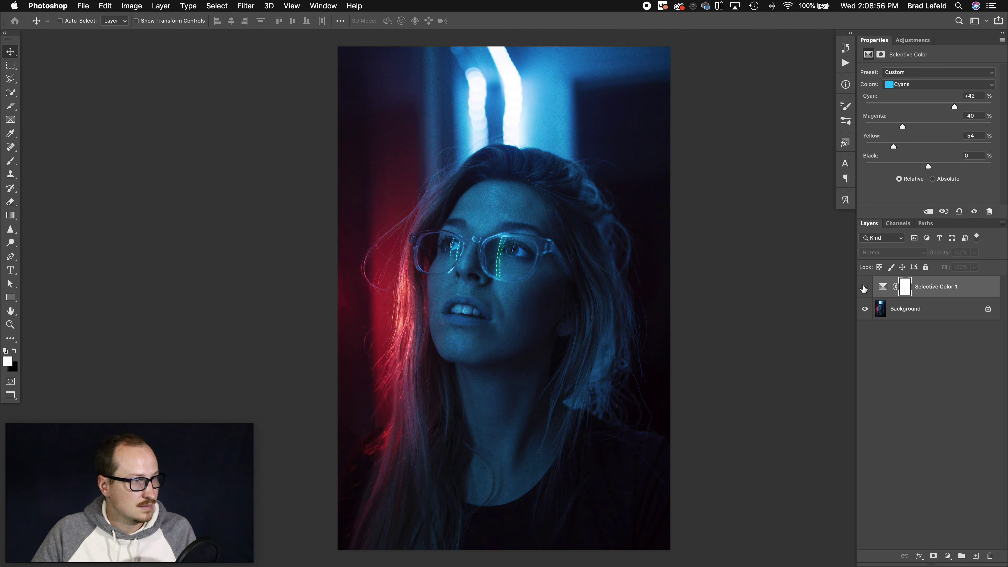
{"action": "left_click", "coordinate": [864, 287]}
{"action": "left_click", "coordinate": [864, 288]}
{"action": "left_click", "coordinate": [863, 287]}
{"action": "left_click", "coordinate": [864, 287]}
{"action": "left_click", "coordinate": [864, 287]}
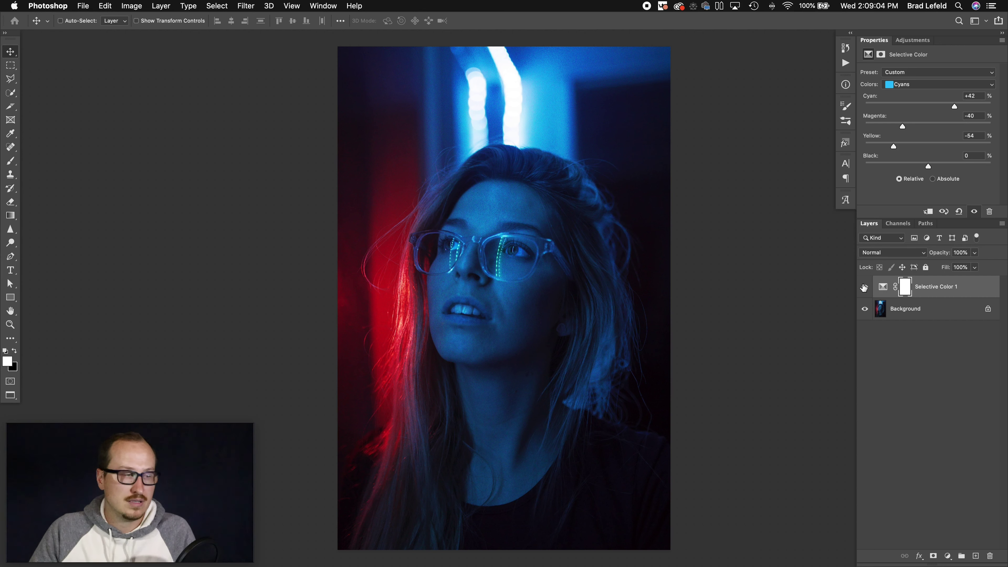
- Set the black amount in the Cyans range to -3%
{"action": "left_click", "coordinate": [904, 163]}
{"action": "left_click_drag", "start_coordinate": [904, 161], "coordinate": [915, 164]}
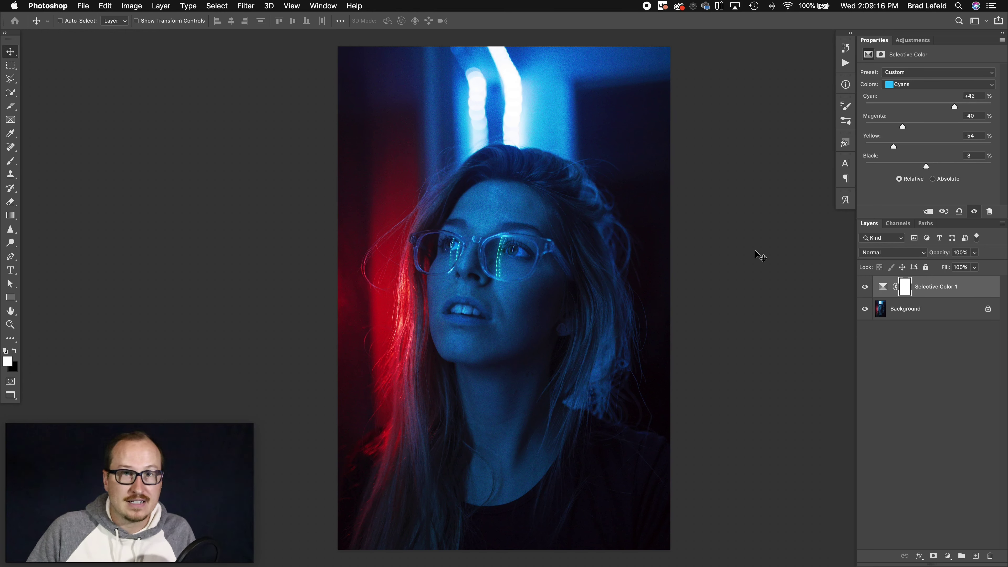
- Switch to the red-haired portrait and set its Selective Color Reds range to cyan -49% and magenta +55%
{"action": "key", "text": "ctrl+Tab"}
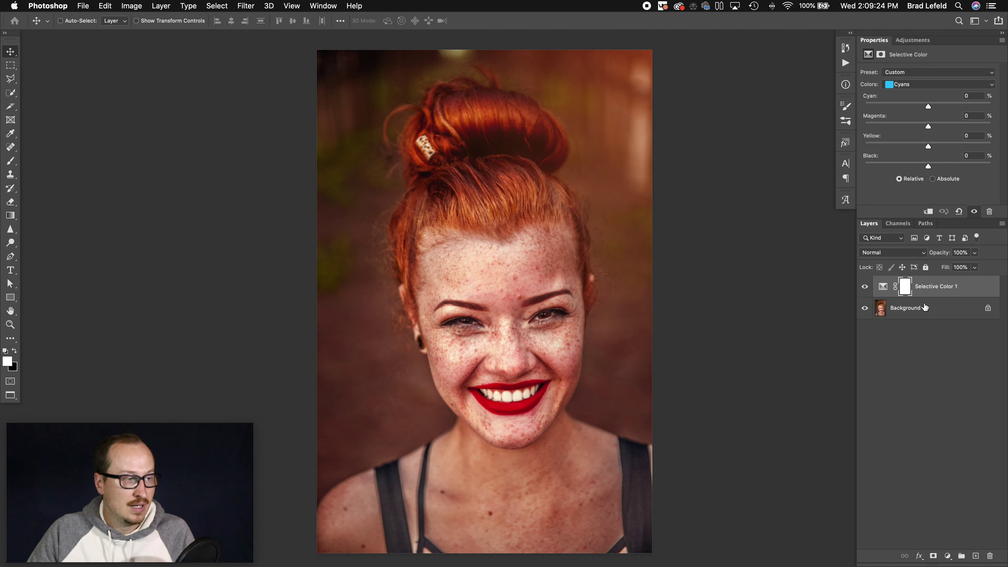
{"action": "left_click", "coordinate": [907, 86]}
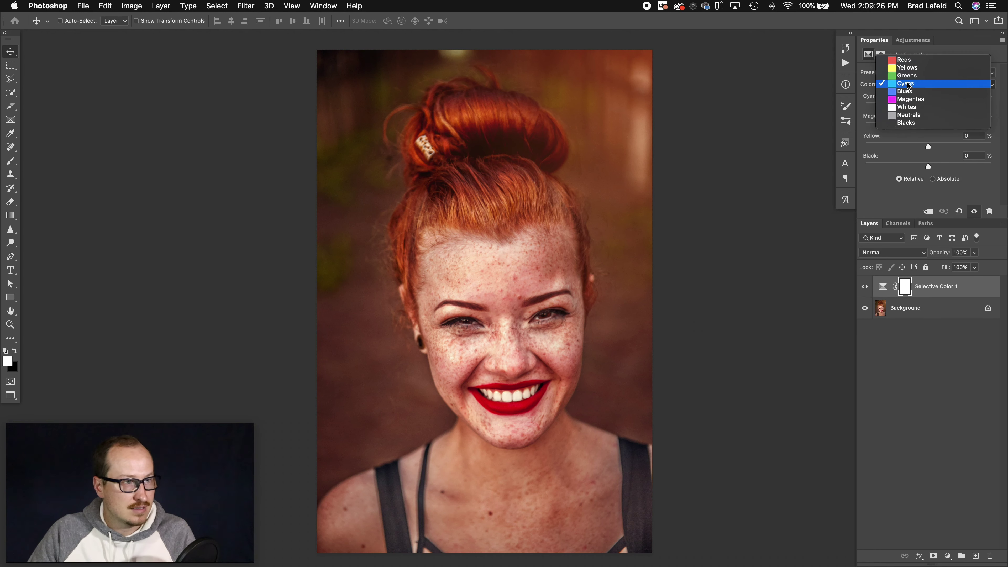
{"action": "left_click", "coordinate": [908, 60]}
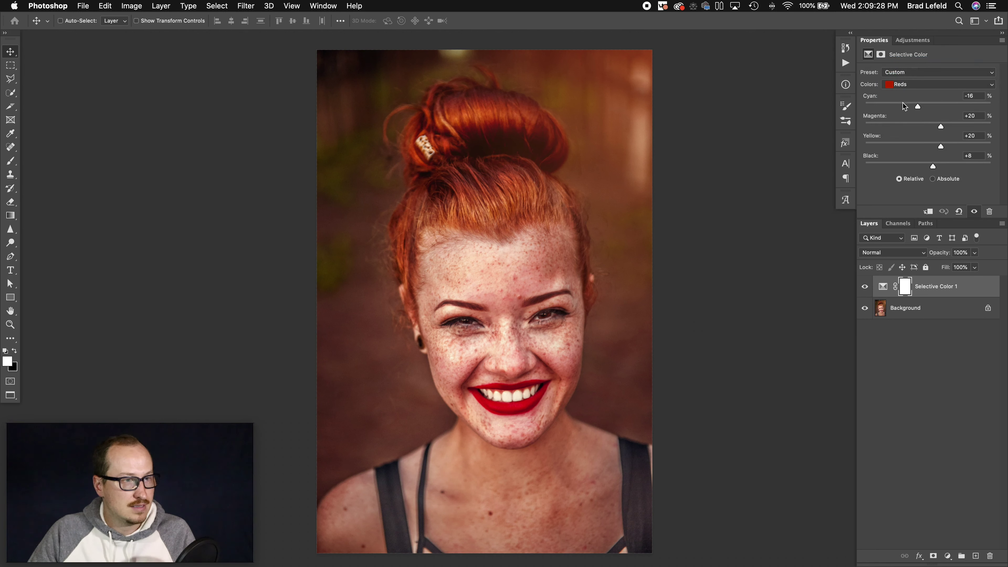
{"action": "left_click_drag", "start_coordinate": [940, 126], "coordinate": [963, 124]}
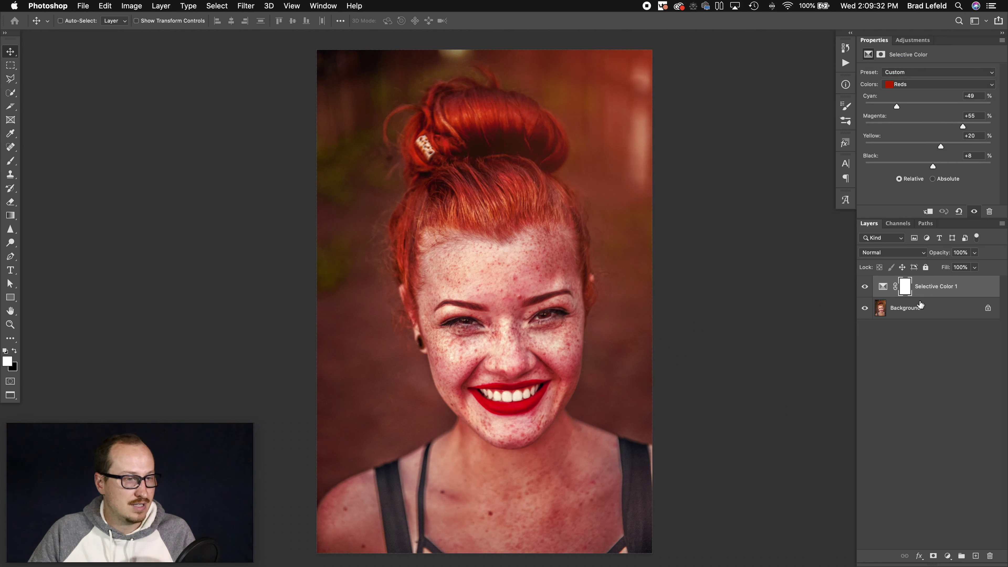
- Merge the Selective Color layer into the portrait's background and add a new Selective Color adjustment
{"action": "key", "text": "super+e"}
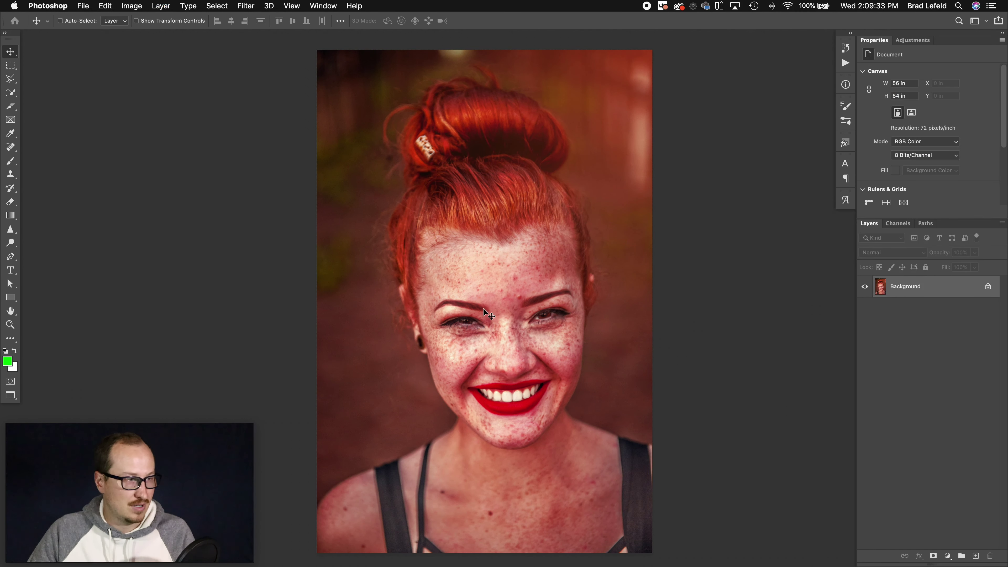
{"action": "left_click", "coordinate": [926, 40]}
{"action": "left_click", "coordinate": [924, 89]}
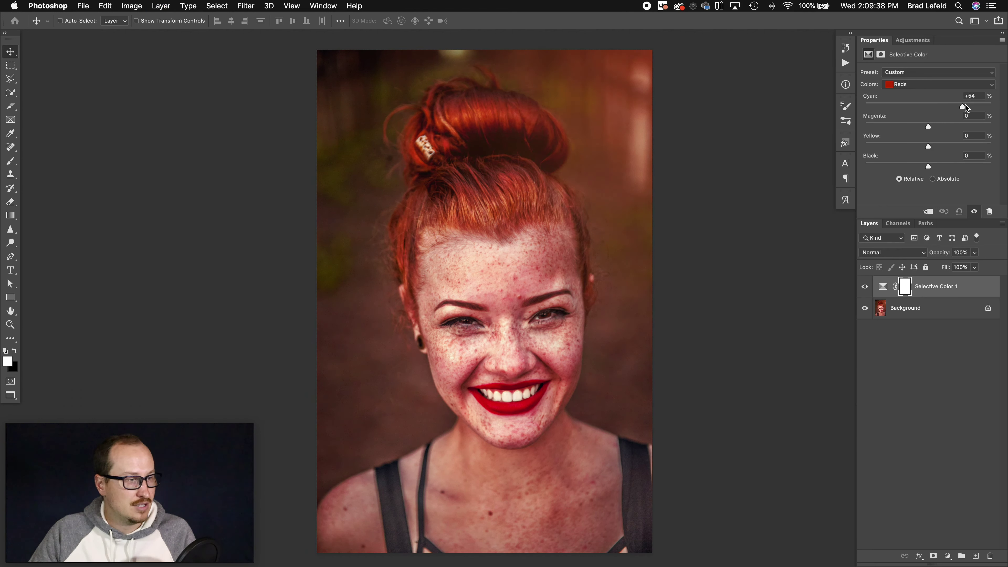
- Set the new adjustment's Reds range to cyan +48% and yellow +46%, and compare the portrait with the layer hidden and shown
{"action": "left_click_drag", "start_coordinate": [965, 105], "coordinate": [961, 105]}
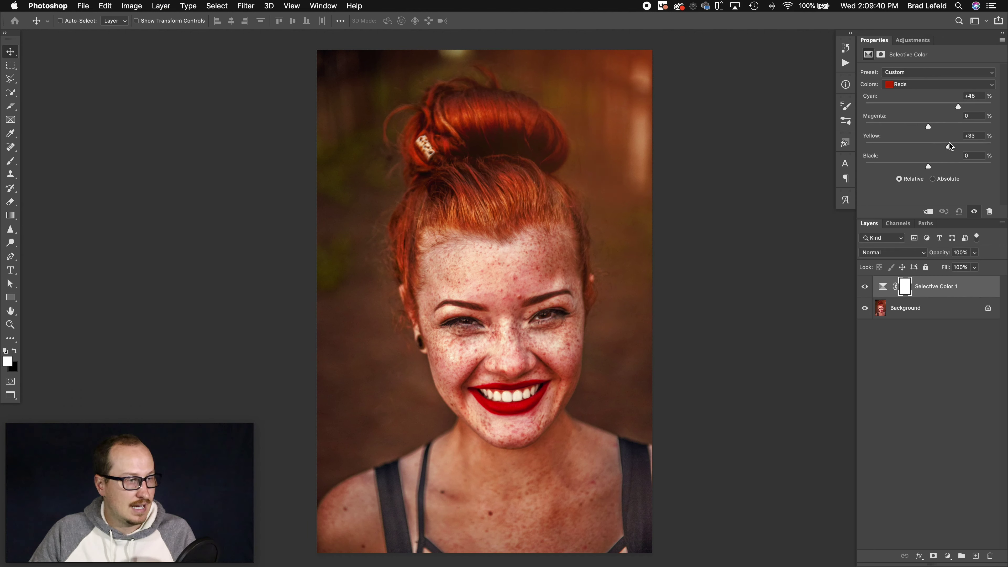
{"action": "left_click_drag", "start_coordinate": [948, 143], "coordinate": [953, 143]}
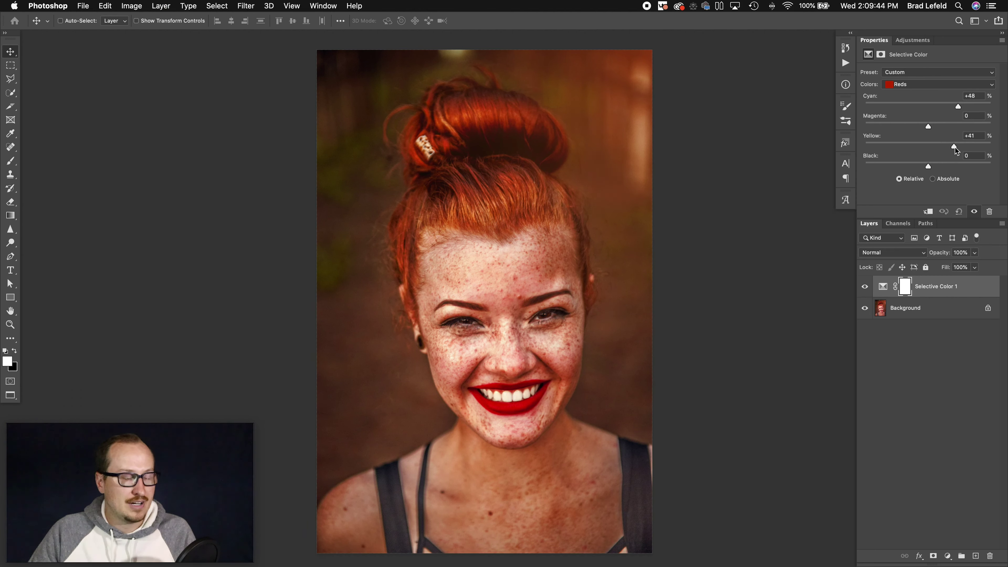
{"action": "key", "text": "ctrl+Tab"}
{"action": "key", "text": "ctrl+Tab"}
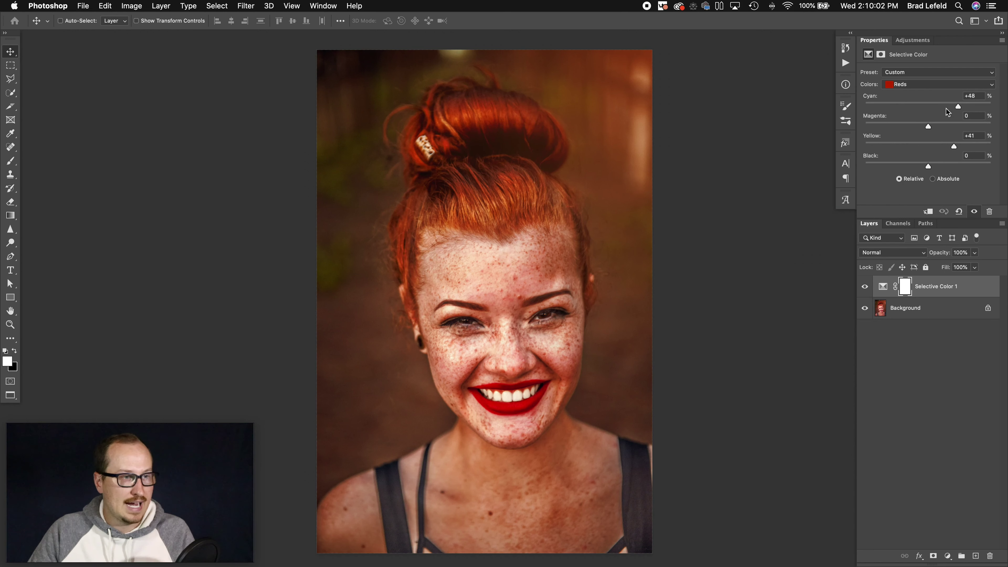
{"action": "left_click", "coordinate": [929, 146]}
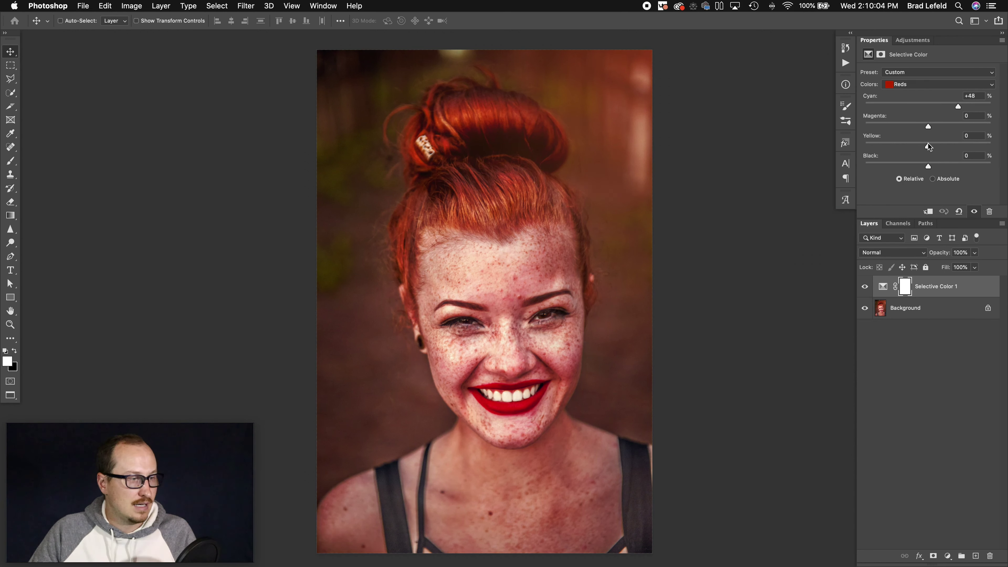
{"action": "left_click_drag", "start_coordinate": [928, 146], "coordinate": [954, 147]}
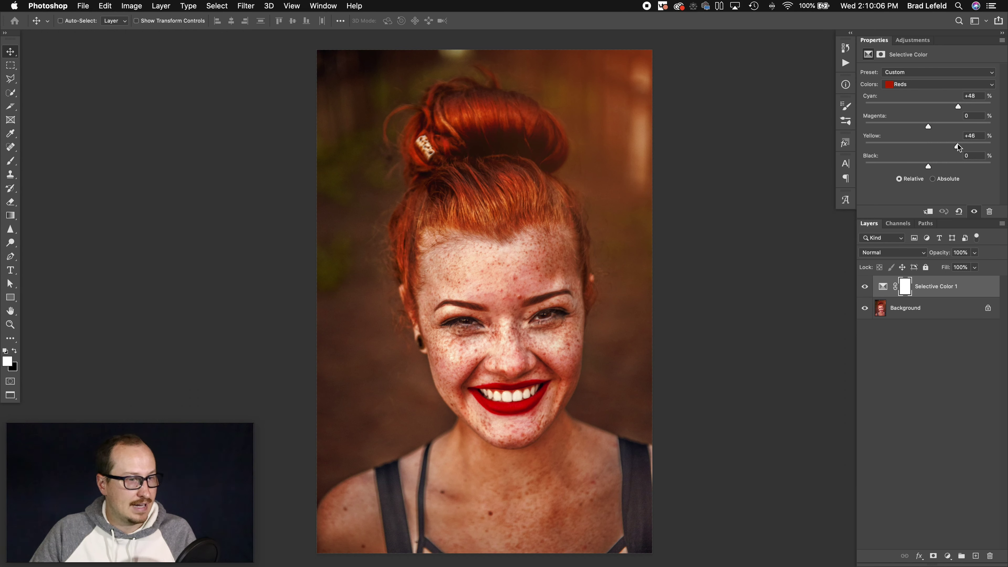
{"action": "left_click", "coordinate": [865, 288]}
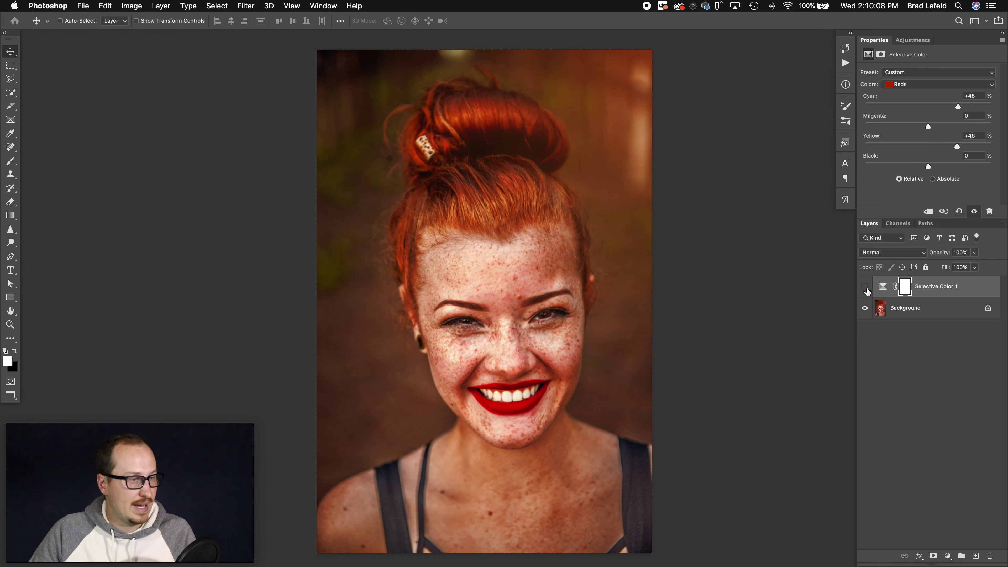
{"action": "left_click", "coordinate": [868, 291]}
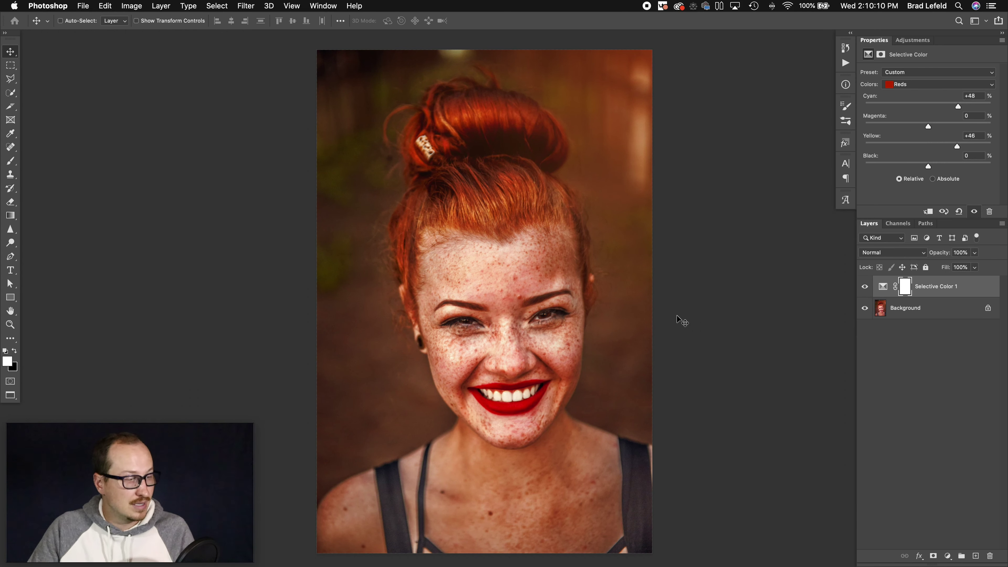
- Switch to the RGB circles document and set its Selective Color Cyans range to magenta +59% and yellow +59%
{"action": "key", "text": "ctrl+Tab"}
{"action": "key", "text": "ctrl+Tab"}
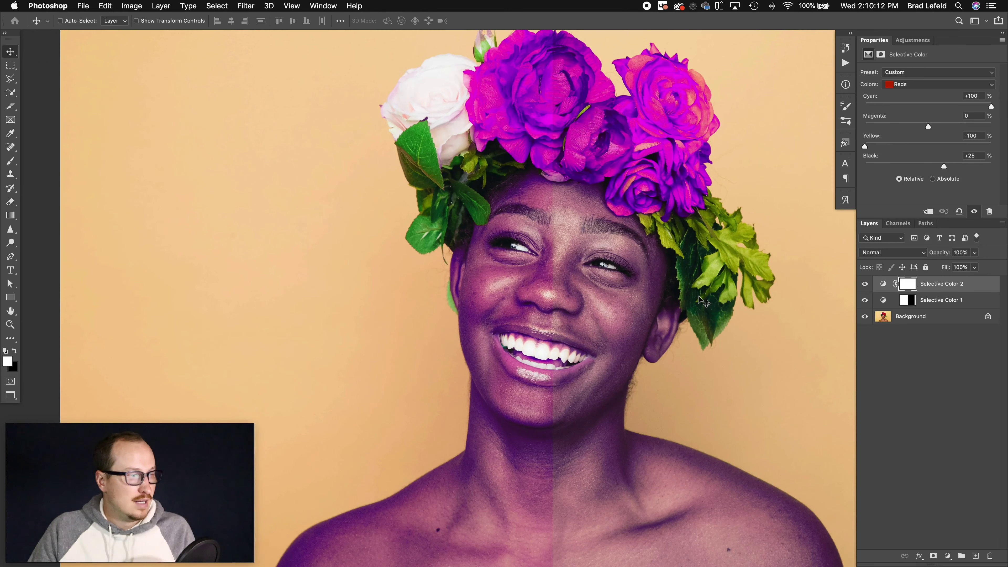
{"action": "key", "text": "ctrl+Tab"}
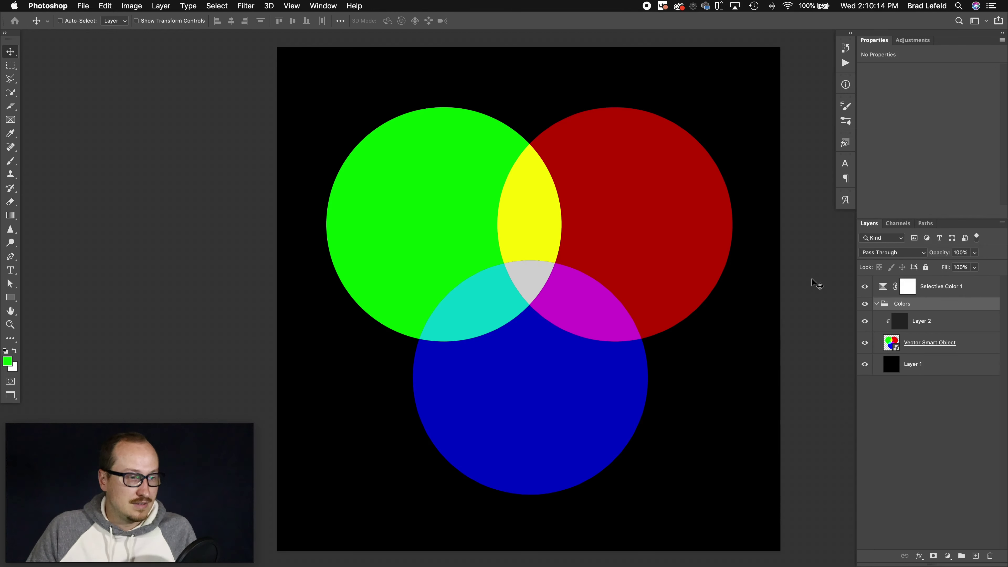
{"action": "left_click", "coordinate": [939, 288]}
{"action": "left_click", "coordinate": [926, 83]}
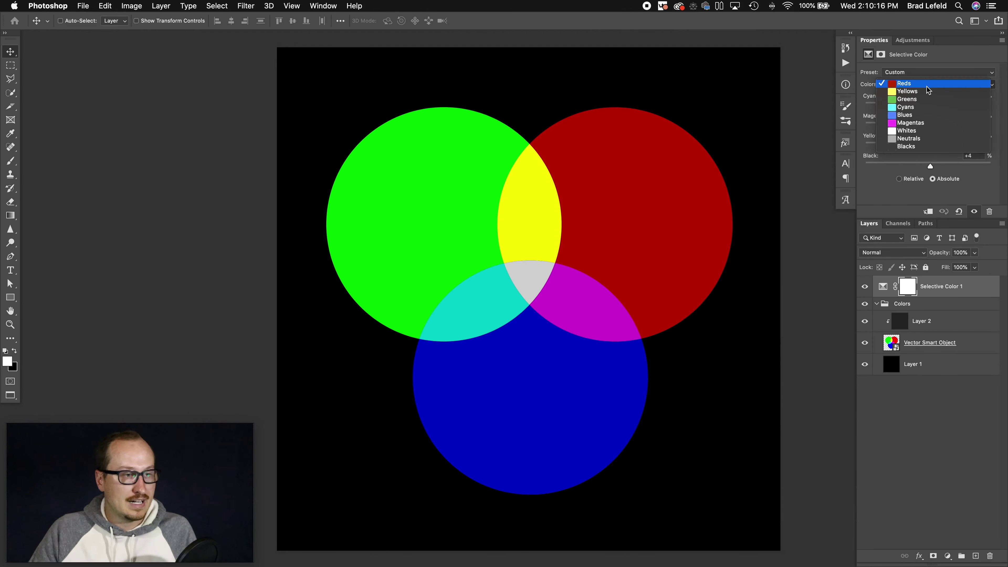
{"action": "left_click", "coordinate": [910, 111]}
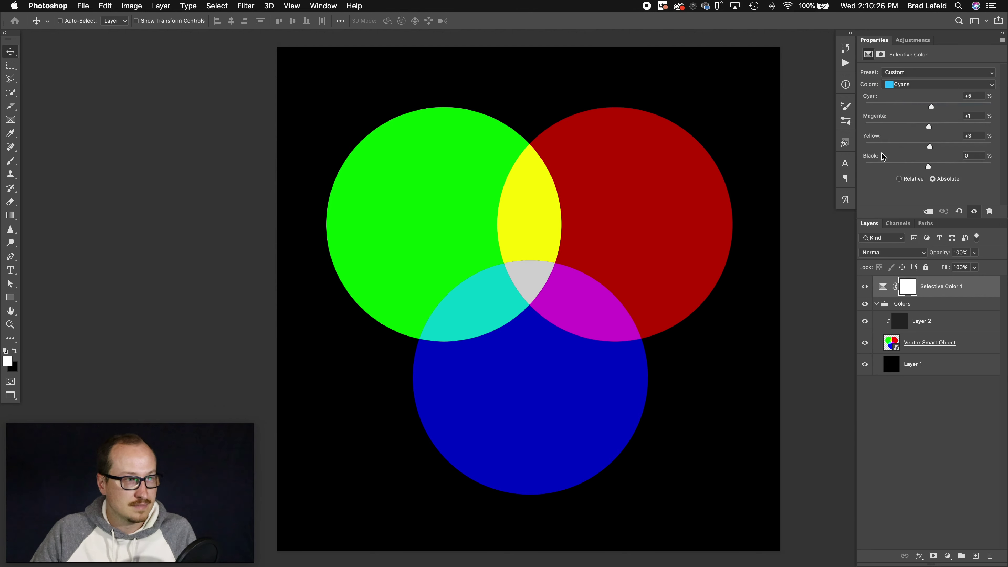
{"action": "left_click", "coordinate": [965, 125]}
{"action": "left_click", "coordinate": [965, 145]}
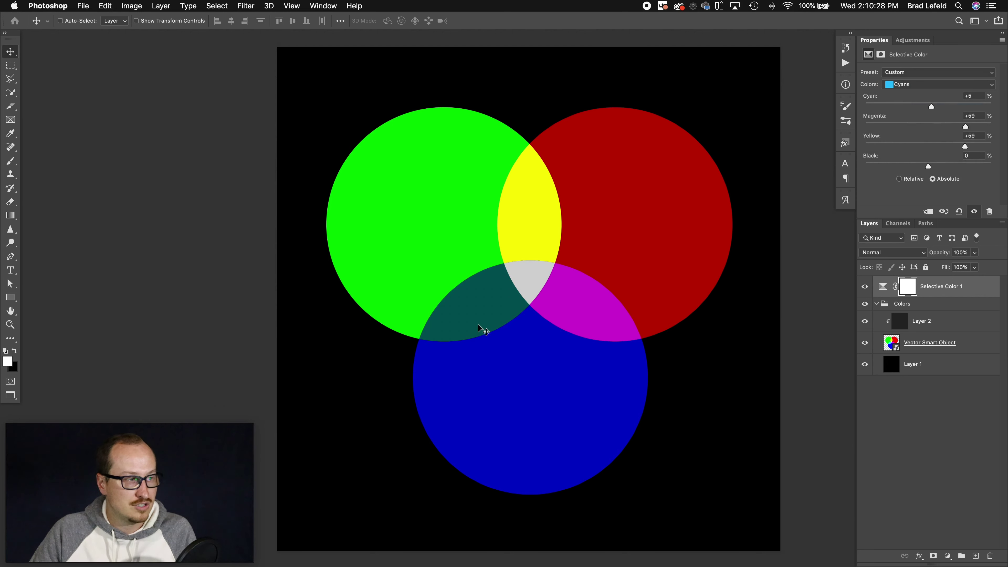
- Set the Selective Color Cyans range to magenta -56% and yellow -53%
{"action": "left_click", "coordinate": [893, 124]}
{"action": "left_click", "coordinate": [894, 145]}
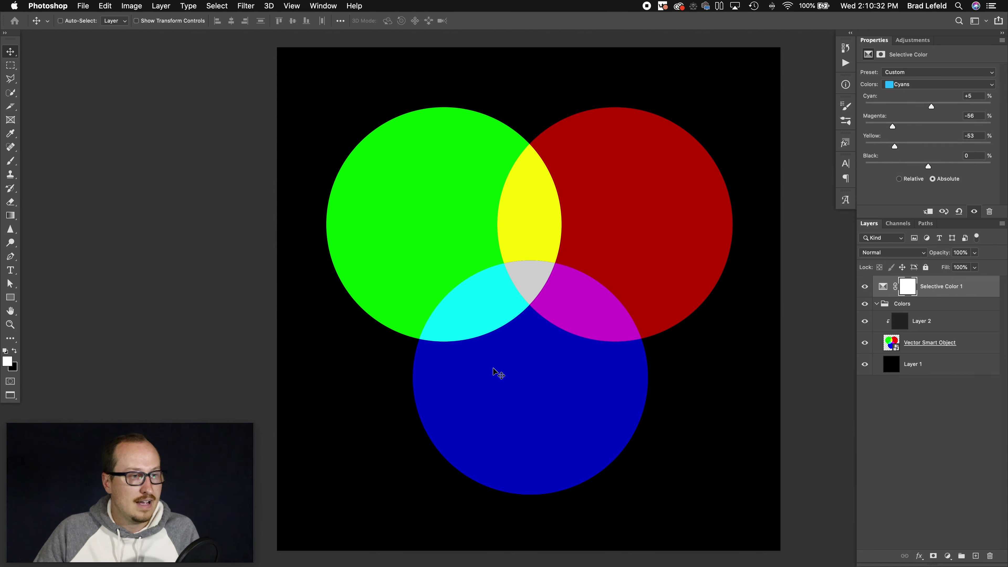
- Set the Whites range to cyan -14%, magenta +62% and yellow +60% in Absolute mode, briefly comparing it with Relative
{"action": "left_click", "coordinate": [909, 84]}
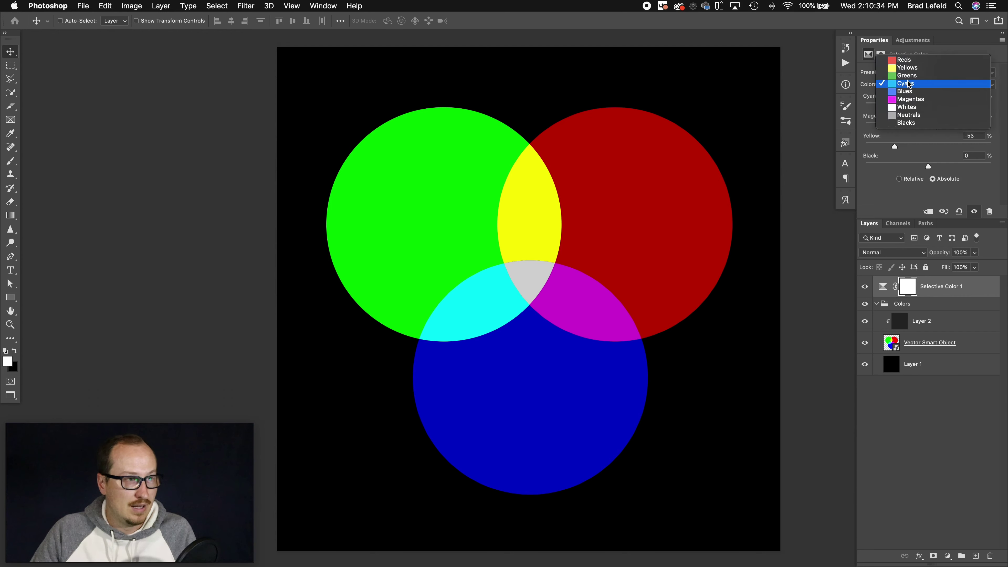
{"action": "left_click", "coordinate": [916, 106]}
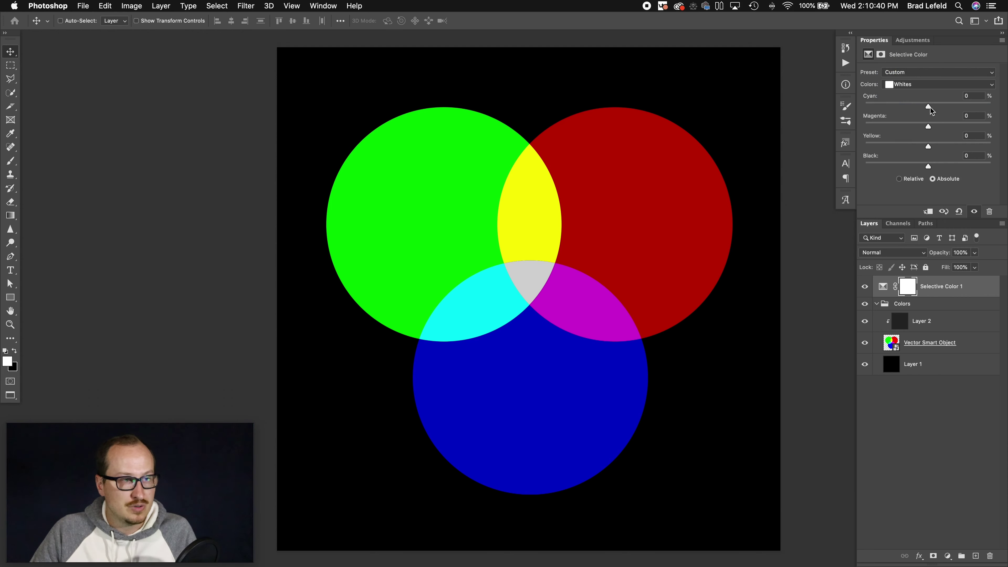
{"action": "mouse_move", "coordinate": [927, 108]}
{"action": "left_mouse_down"}
{"action": "mouse_move", "coordinate": [903, 108]}
{"action": "mouse_move", "coordinate": [918, 106]}
{"action": "left_mouse_up"}
{"action": "left_click_drag", "start_coordinate": [928, 127], "coordinate": [967, 124]}
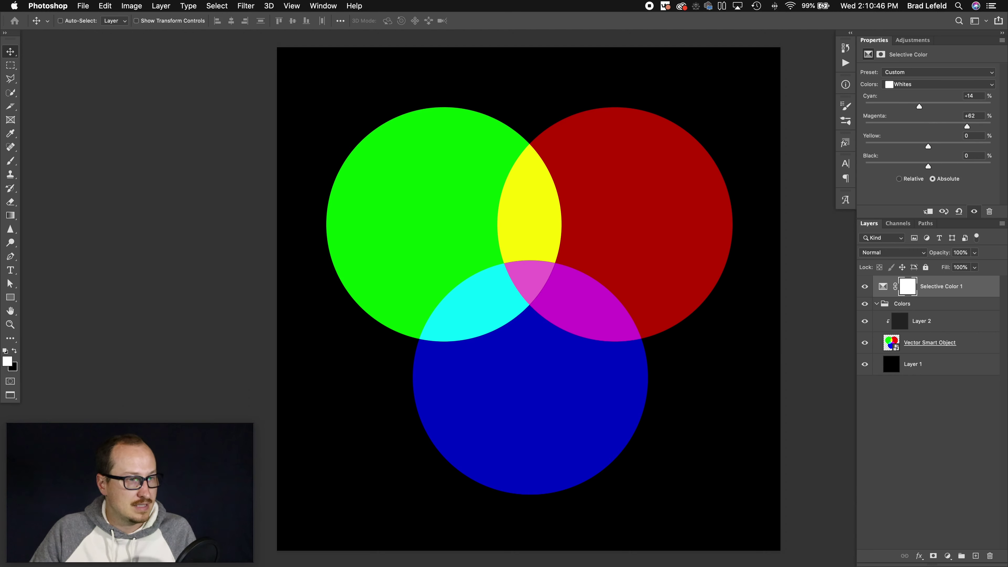
{"action": "left_click", "coordinate": [899, 179]}
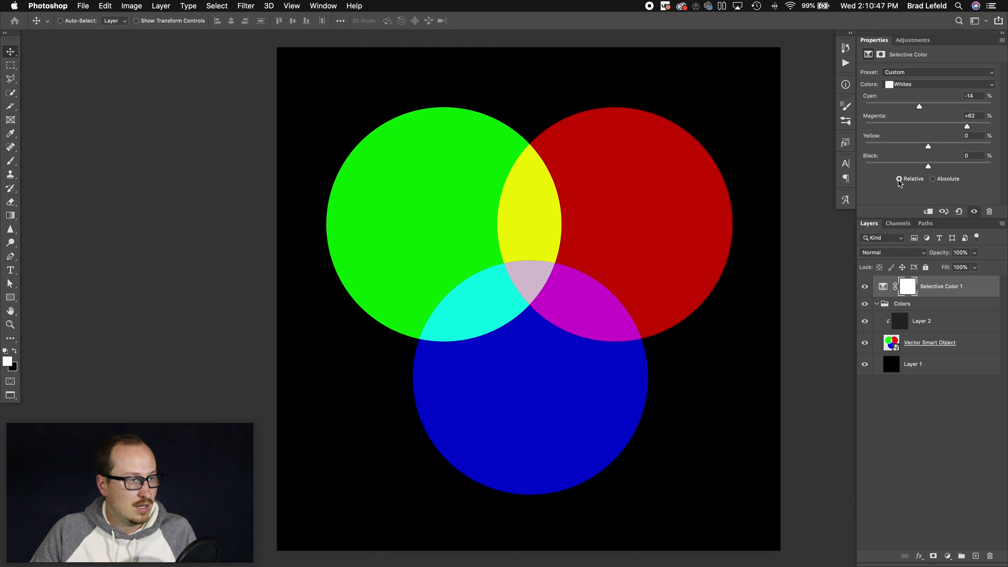
{"action": "left_click", "coordinate": [933, 179]}
{"action": "left_click_drag", "start_coordinate": [957, 146], "coordinate": [965, 145]}
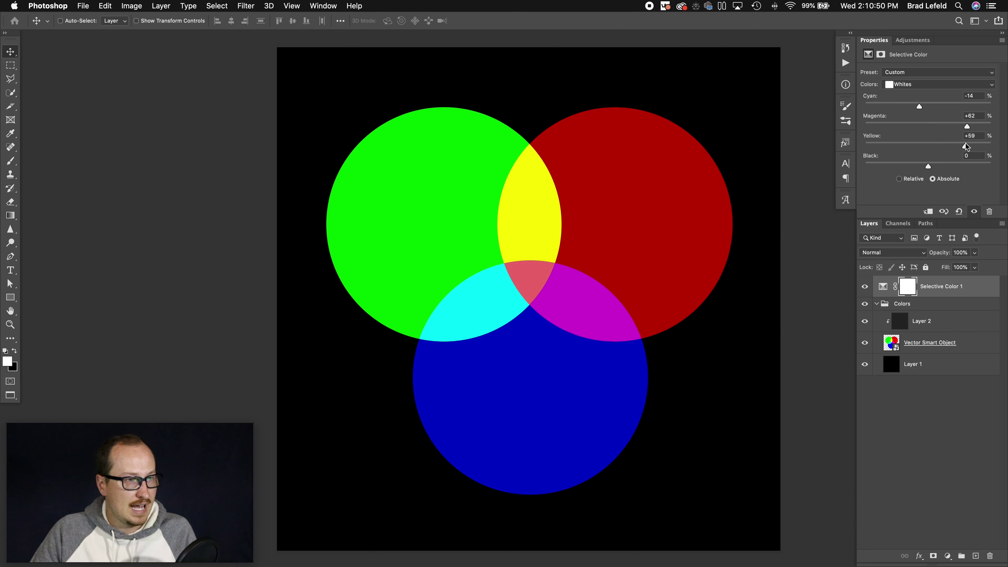
- Use the Relative method and set the Whites range to cyan +71%, magenta -69% and yellow -69%
{"action": "left_click", "coordinate": [898, 179]}
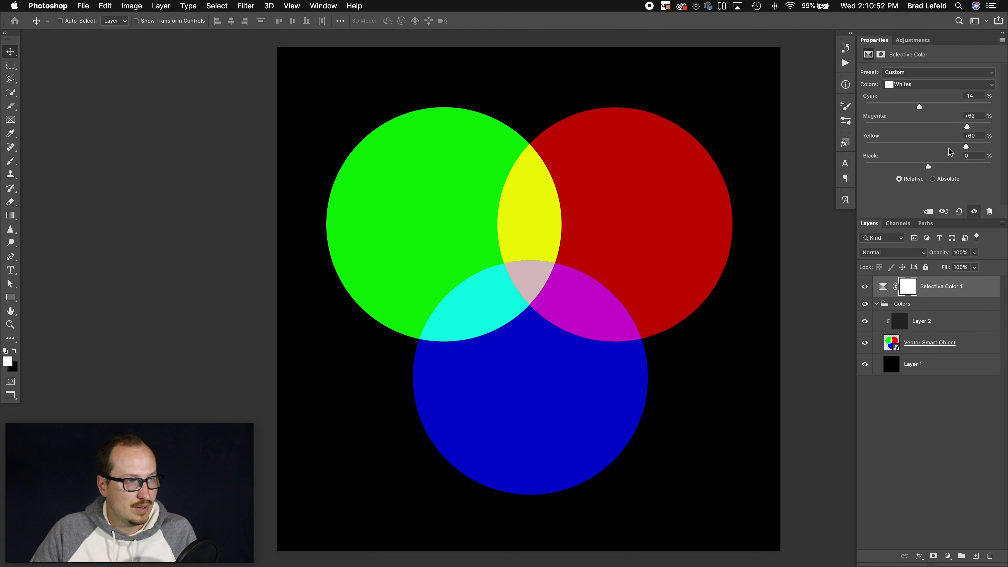
{"action": "left_click", "coordinate": [927, 124]}
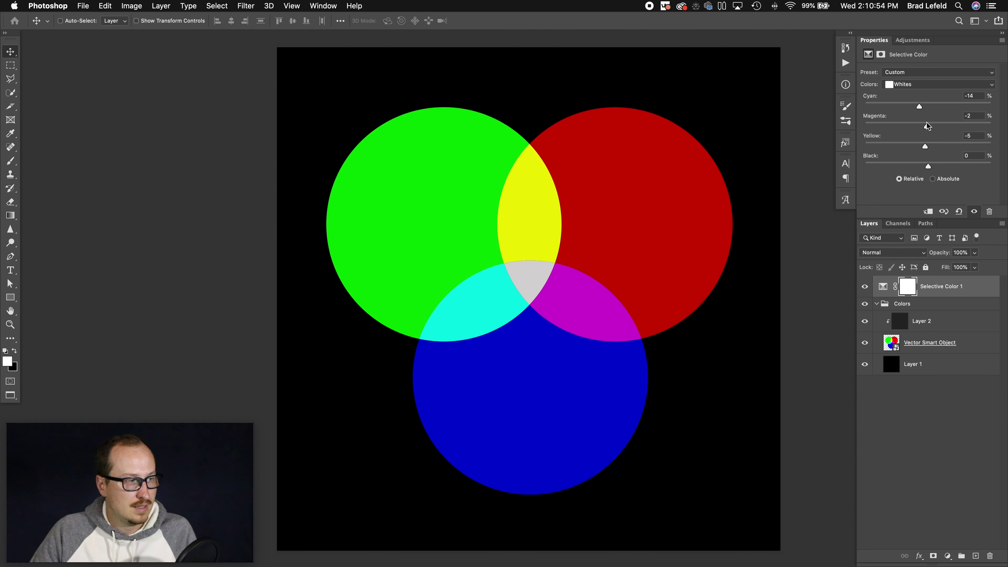
{"action": "left_click_drag", "start_coordinate": [885, 143], "coordinate": [884, 146]}
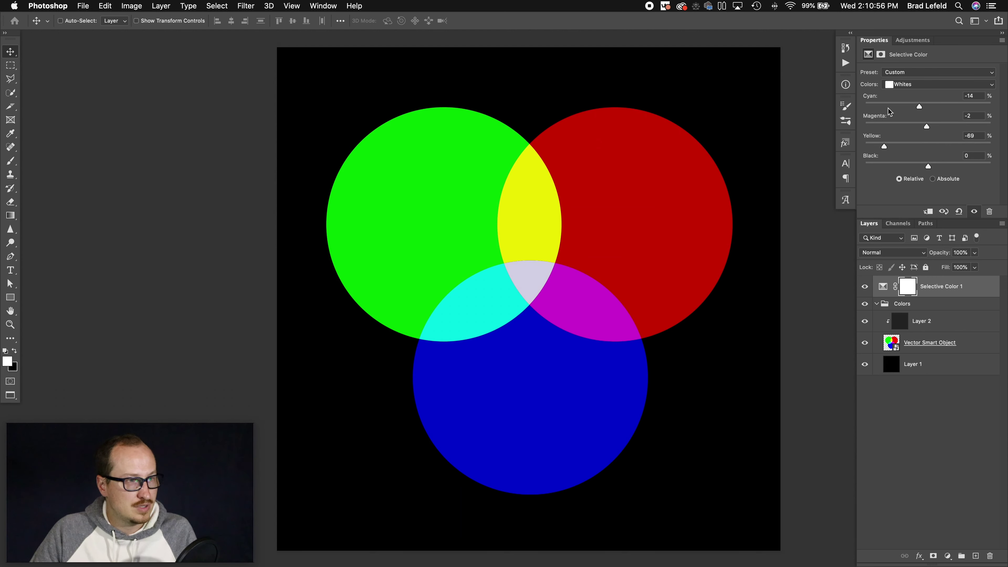
{"action": "left_click", "coordinate": [878, 101]}
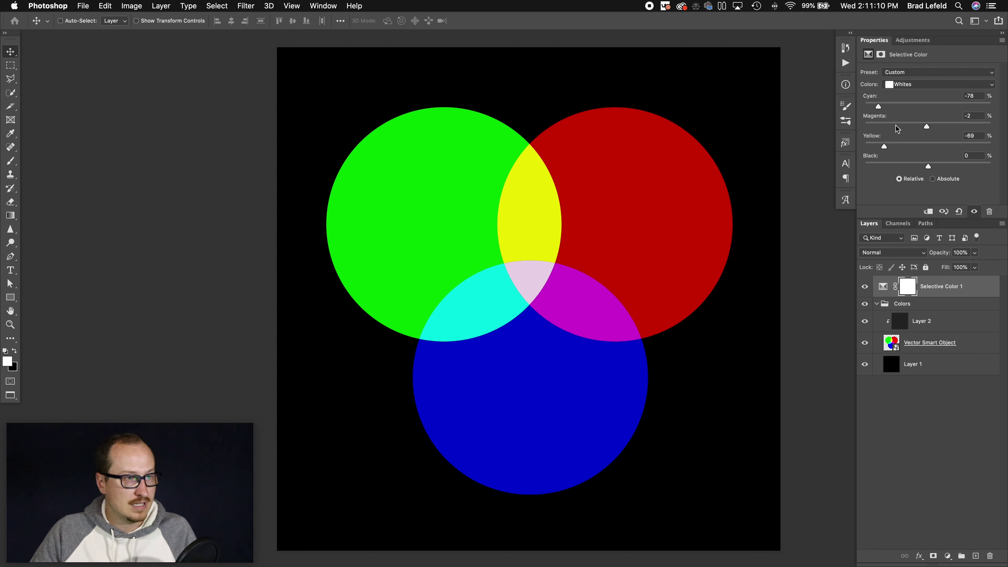
{"action": "left_click_drag", "start_coordinate": [896, 127], "coordinate": [973, 104]}
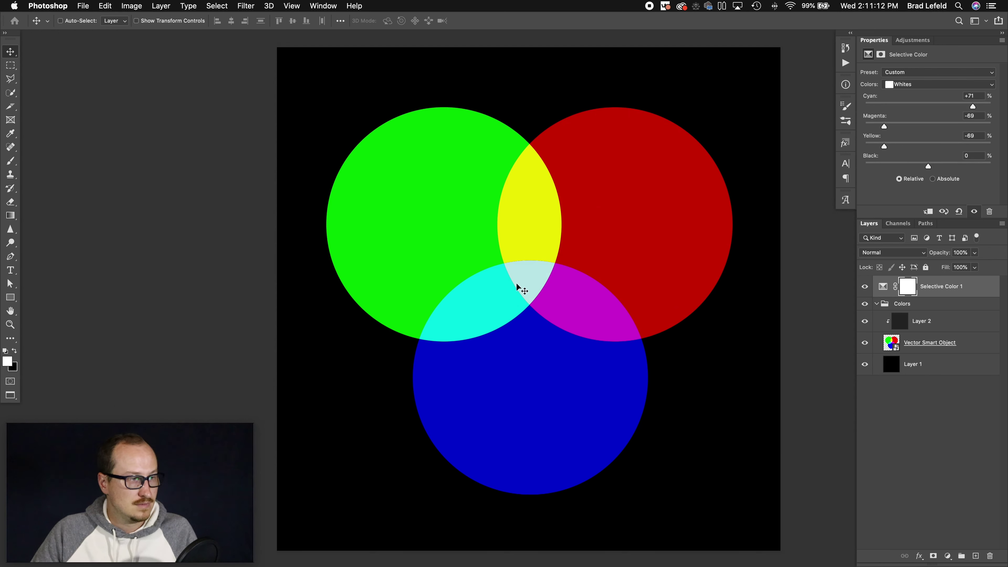
- Choose the Neutrals range, switch to the portrait of the man in the cardigan, and set its Neutrals to magenta +9% and yellow -5%
{"action": "left_click", "coordinate": [900, 84]}
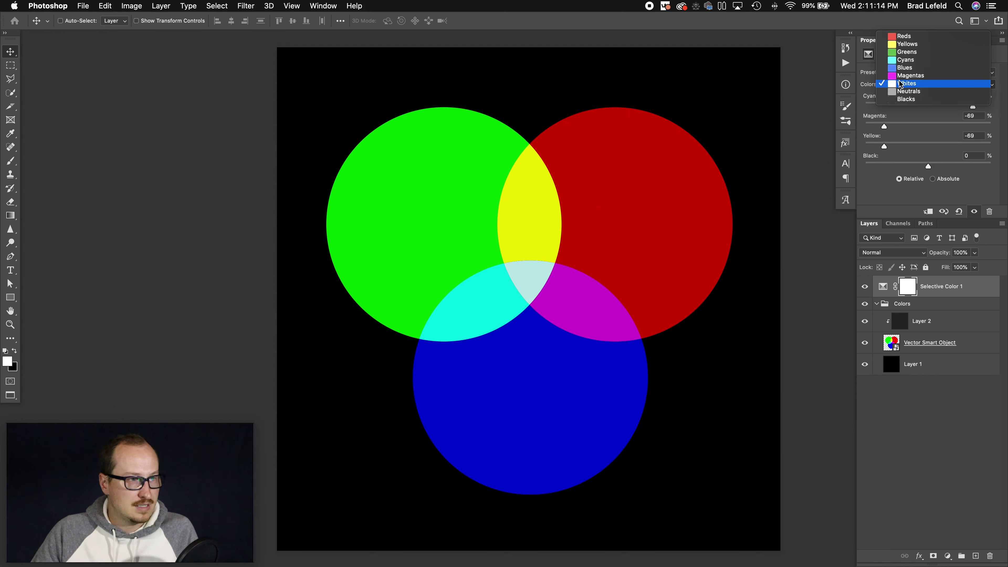
{"action": "left_click", "coordinate": [908, 91]}
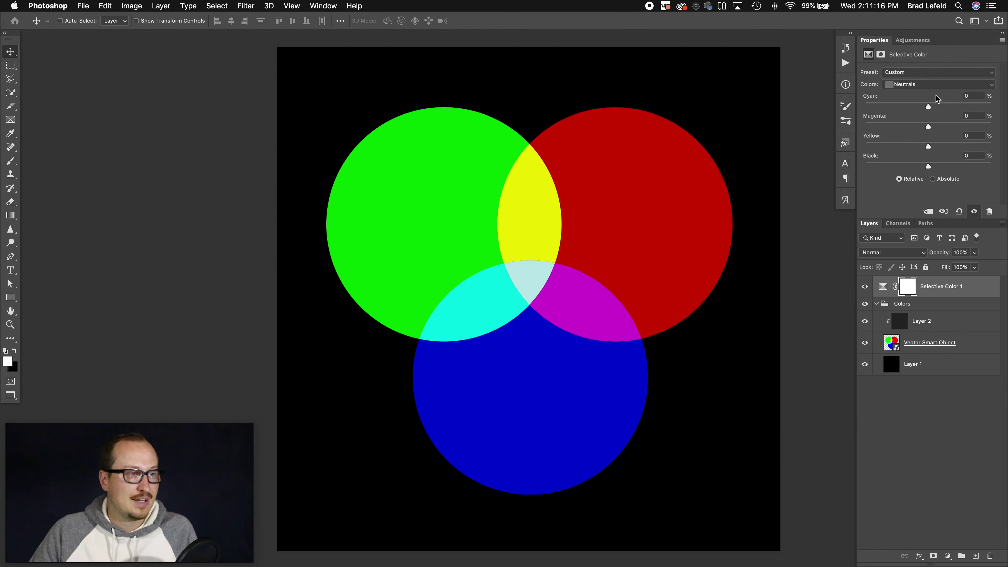
{"action": "key", "text": "ctrl+Tab"}
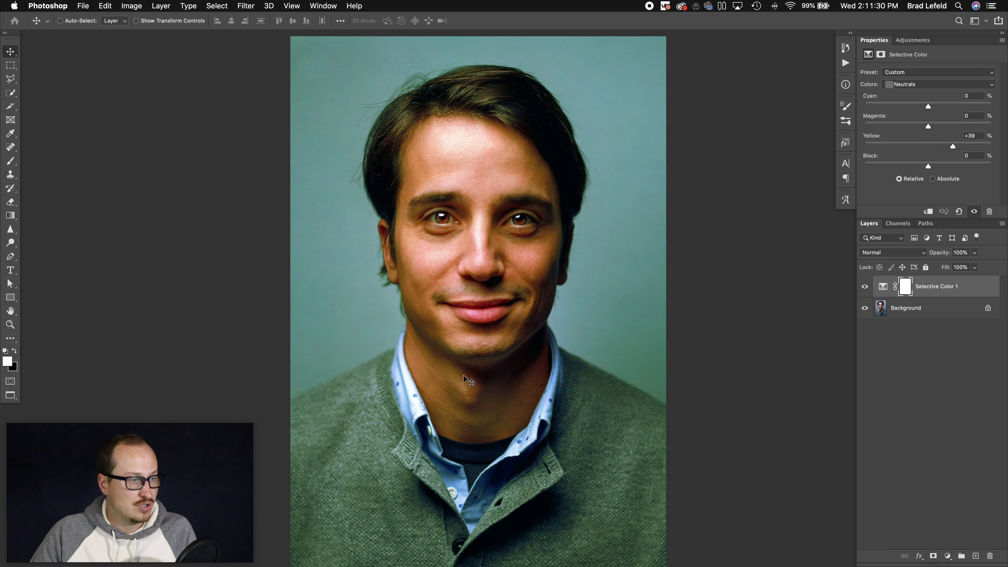
{"action": "left_click_drag", "start_coordinate": [952, 146], "coordinate": [928, 147]}
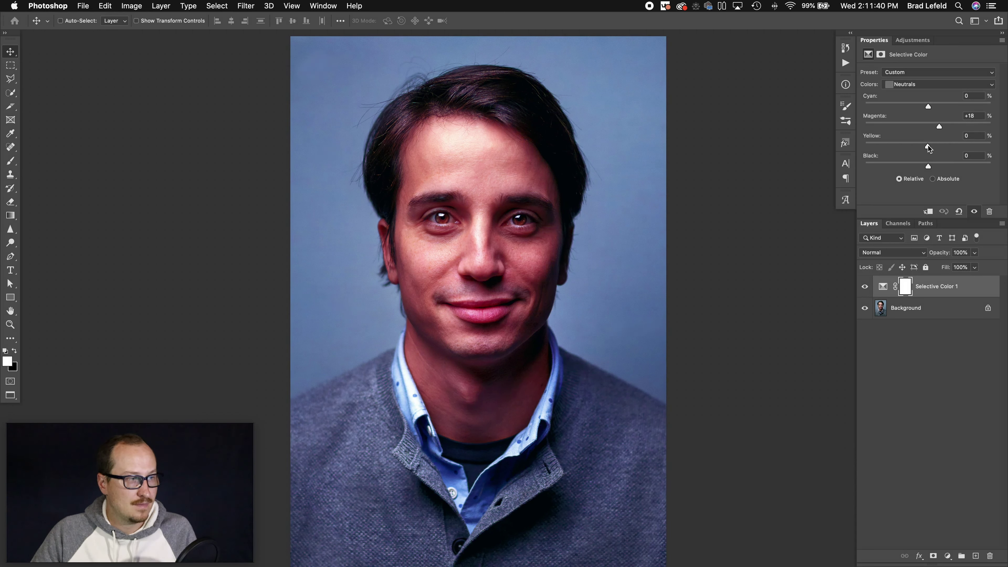
{"action": "left_click", "coordinate": [938, 146]}
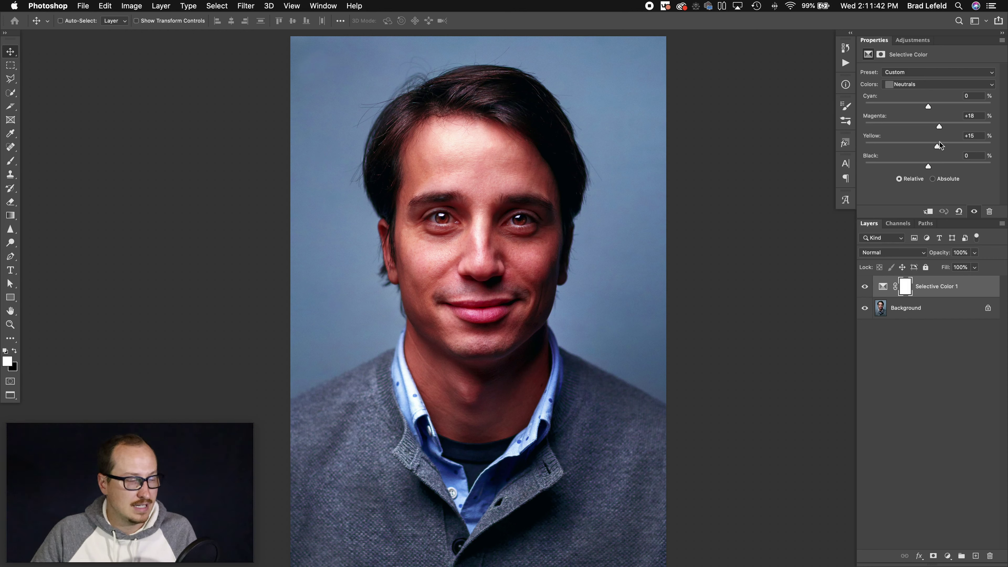
{"action": "left_click_drag", "start_coordinate": [939, 127], "coordinate": [932, 128]}
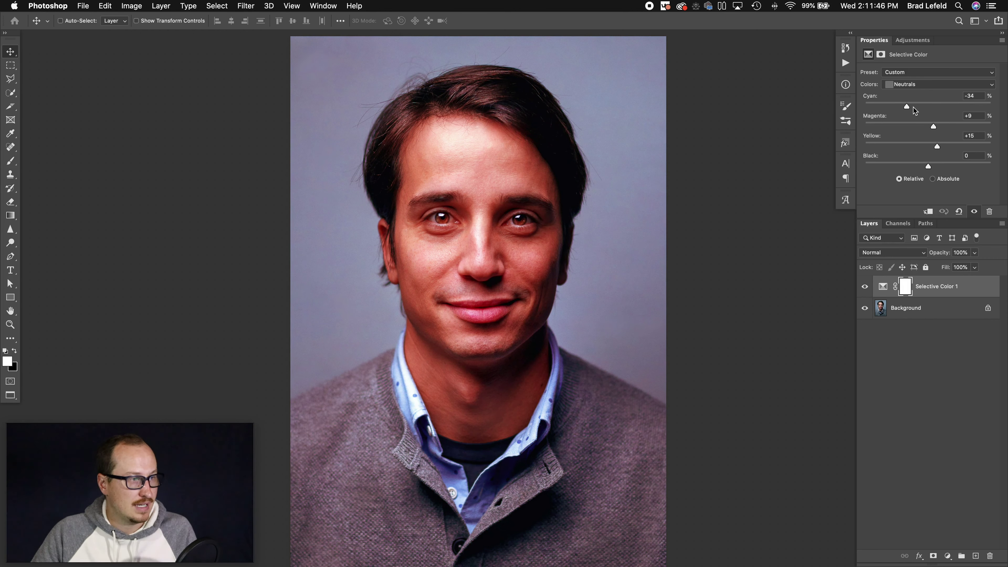
{"action": "mouse_move", "coordinate": [913, 107]}
{"action": "left_mouse_down"}
{"action": "mouse_move", "coordinate": [962, 108]}
{"action": "mouse_move", "coordinate": [894, 109]}
{"action": "mouse_move", "coordinate": [966, 108]}
{"action": "mouse_move", "coordinate": [930, 107]}
{"action": "left_mouse_up"}
{"action": "mouse_move", "coordinate": [904, 147]}
{"action": "left_mouse_down"}
{"action": "mouse_move", "coordinate": [883, 145]}
{"action": "mouse_move", "coordinate": [941, 148]}
{"action": "mouse_move", "coordinate": [924, 147]}
{"action": "left_mouse_up"}
- Choose the Blacks range, return to the RGB circles document, and set Blacks to cyan -2% and magenta +47% with the Absolute method
{"action": "left_click", "coordinate": [934, 85]}
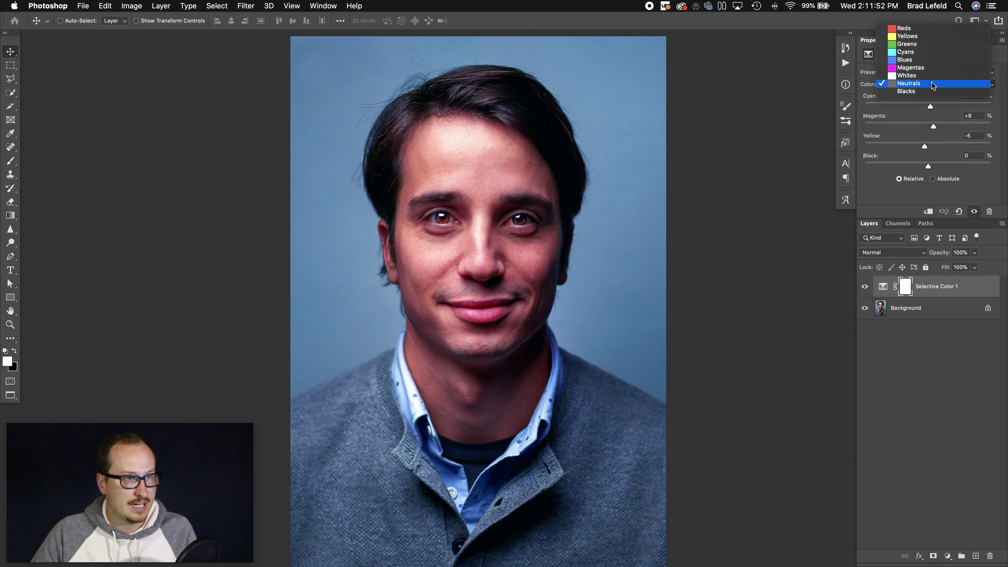
{"action": "left_click", "coordinate": [933, 91]}
{"action": "key", "text": "ctrl+Tab"}
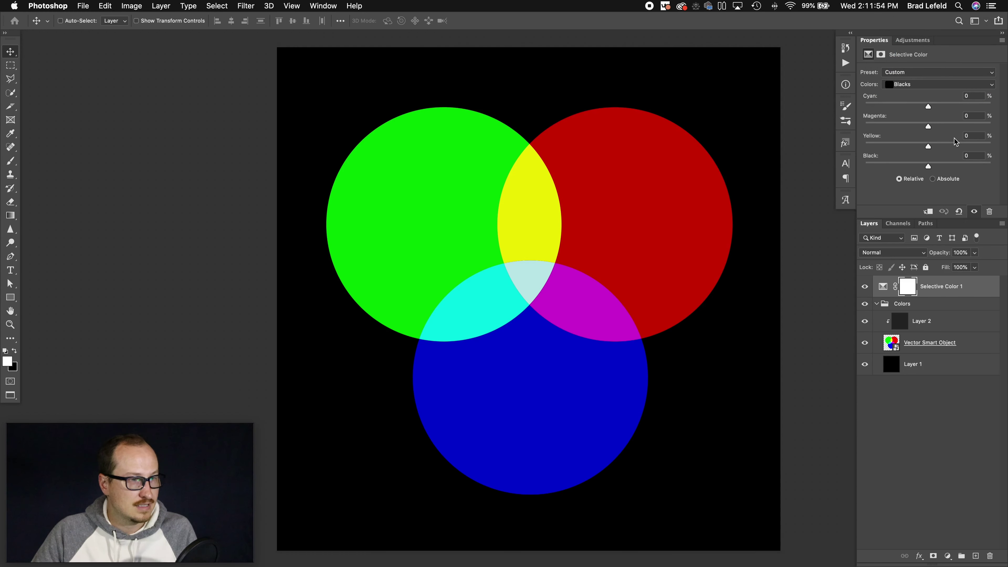
{"action": "left_click_drag", "start_coordinate": [928, 106], "coordinate": [958, 126]}
{"action": "left_click", "coordinate": [932, 178]}
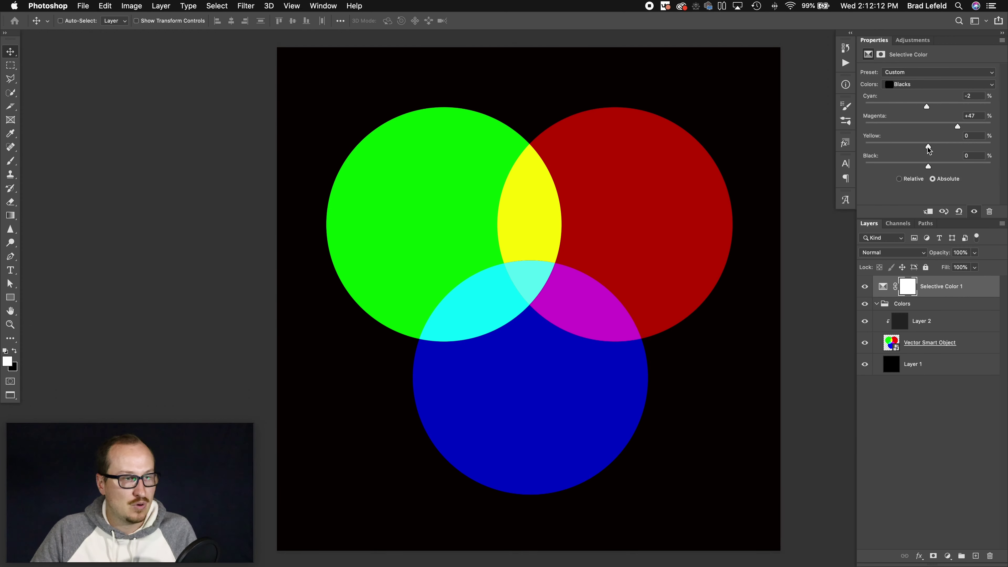
- Switch to the Relative method and set the Blacks range to cyan +100%, magenta 0% and yellow -1%
{"action": "left_click_drag", "start_coordinate": [928, 148], "coordinate": [990, 107]}
{"action": "left_click", "coordinate": [899, 179]}
{"action": "left_click", "coordinate": [944, 105]}
{"action": "left_click", "coordinate": [896, 147]}
{"action": "left_click", "coordinate": [928, 127]}
{"action": "left_click", "coordinate": [928, 143]}
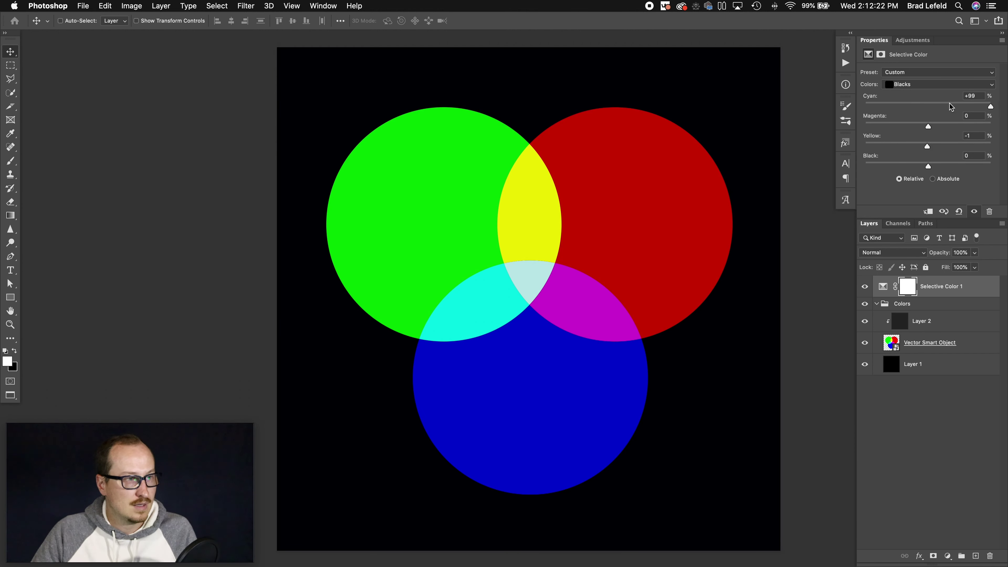
{"action": "left_click", "coordinate": [962, 106]}
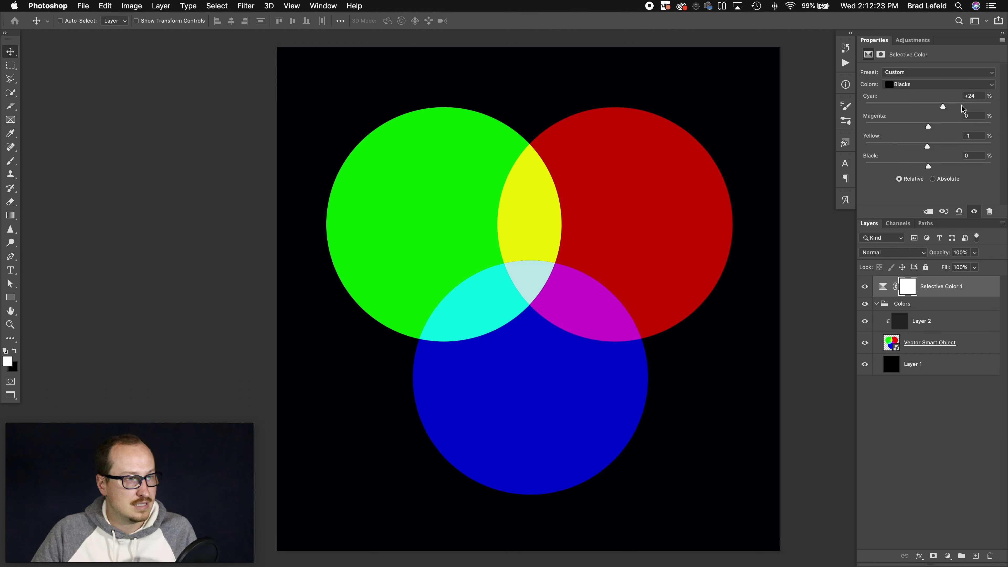
{"action": "left_click", "coordinate": [989, 106]}
- Compare the RGB circles with the Selective Color layer hidden and shown, leaving the layer visible and selected
{"action": "left_click", "coordinate": [865, 287]}
{"action": "left_click", "coordinate": [865, 287]}
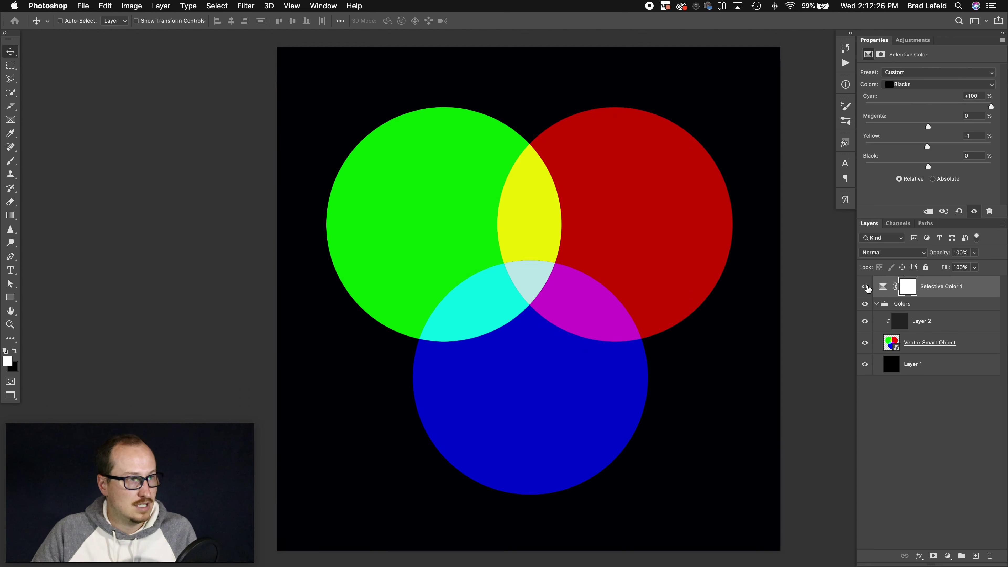
{"action": "left_click", "coordinate": [865, 286]}
{"action": "left_click", "coordinate": [864, 287]}
{"action": "left_click", "coordinate": [865, 287]}
{"action": "left_click", "coordinate": [865, 287]}
{"action": "left_click", "coordinate": [865, 287]}
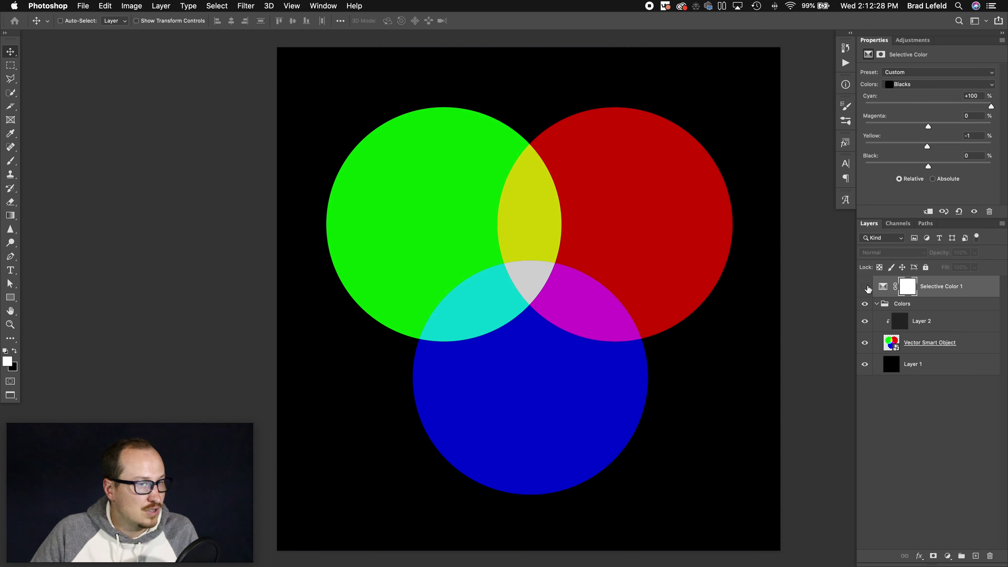
{"action": "left_click", "coordinate": [865, 287]}
{"action": "left_click", "coordinate": [865, 286]}
{"action": "left_click", "coordinate": [865, 287]}
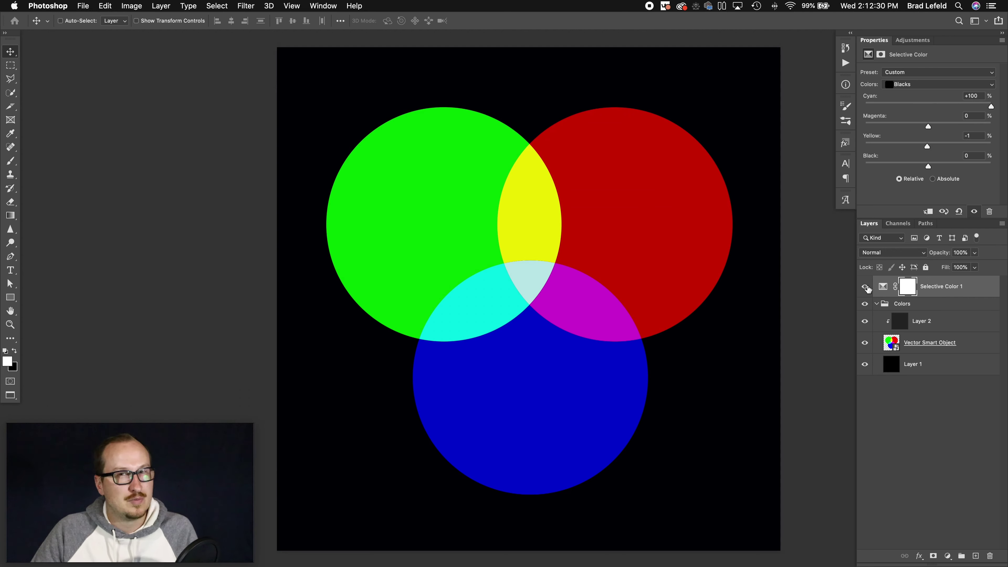
{"action": "left_click", "coordinate": [878, 392]}
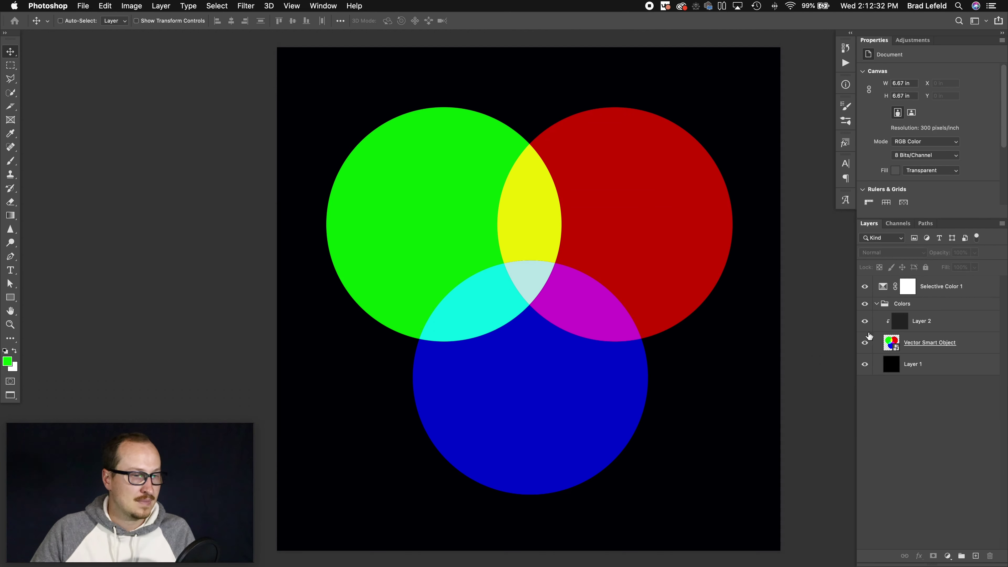
{"action": "left_click", "coordinate": [931, 288]}
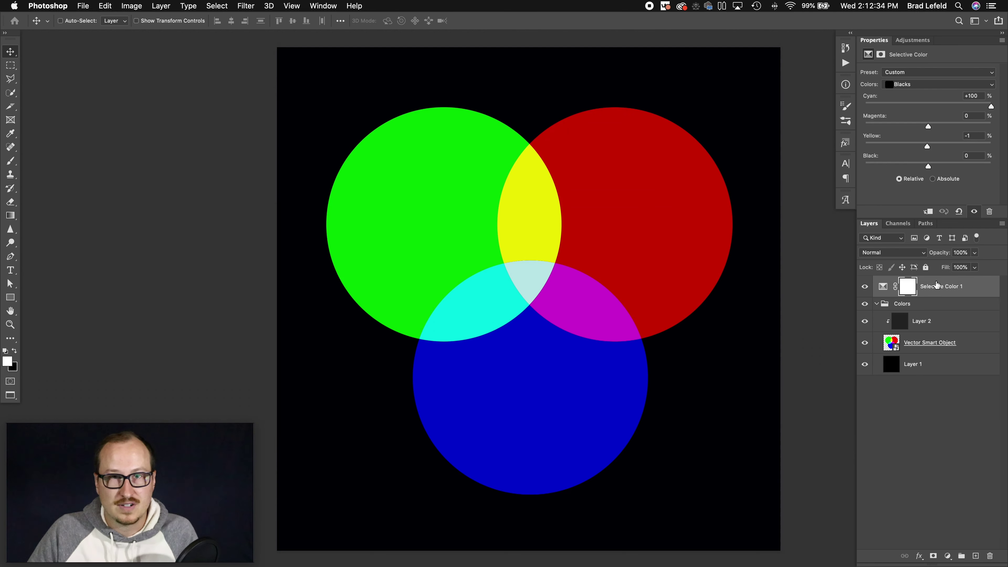